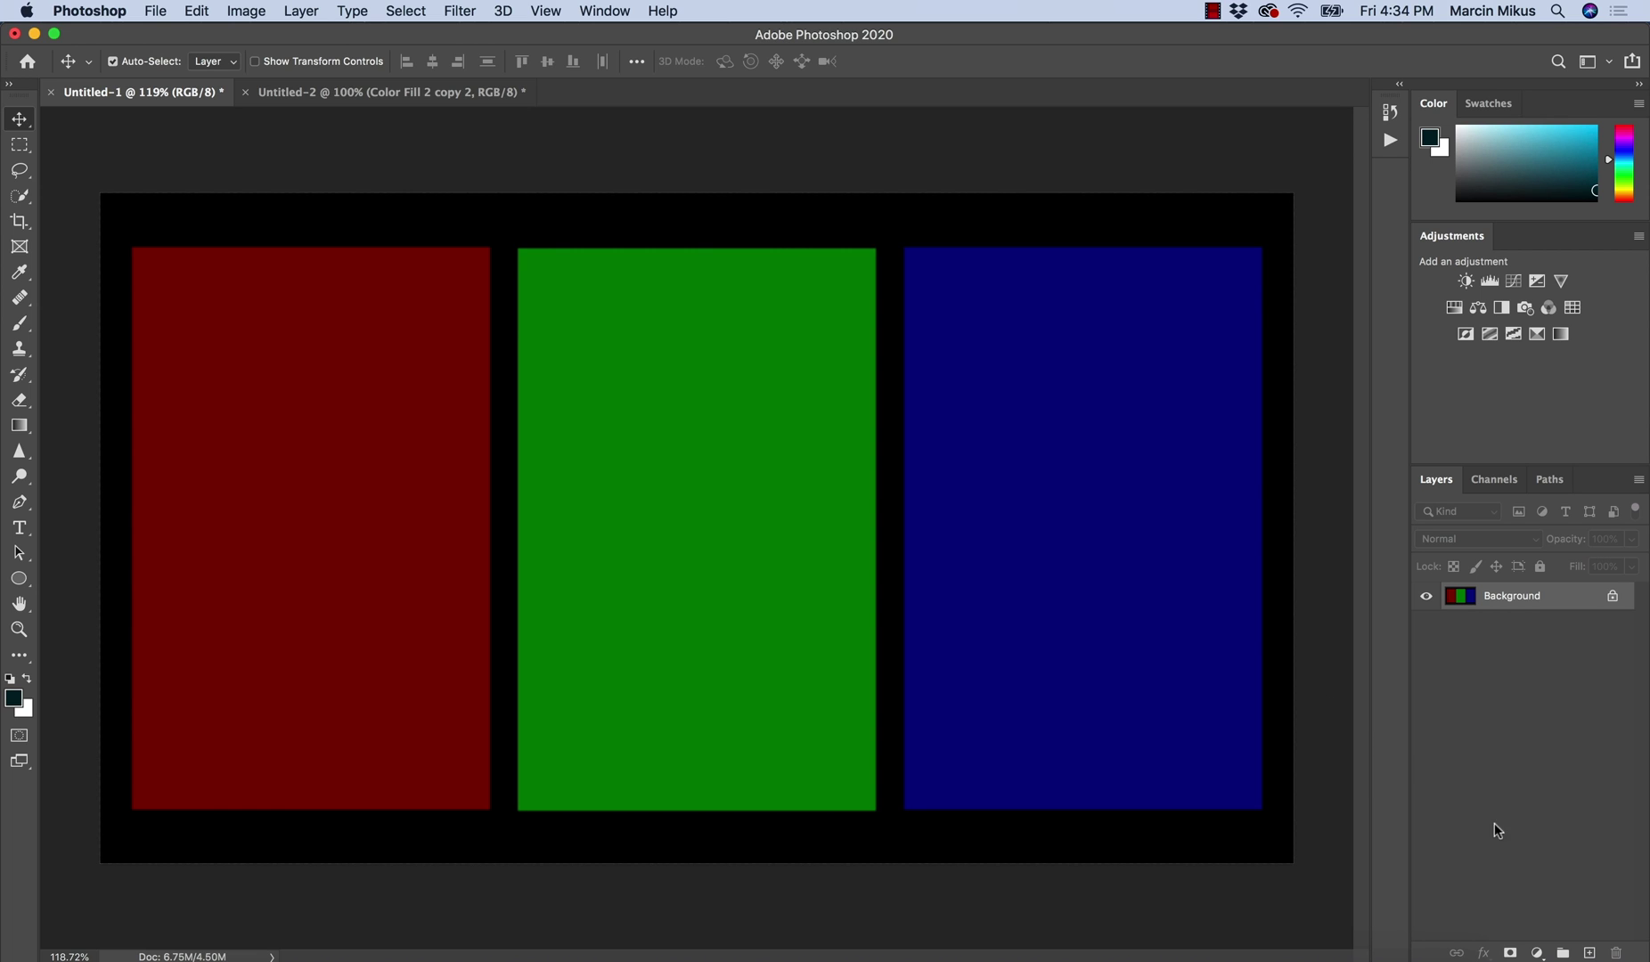
Add a Channel Mixer adjustment layer above the Background layer, with Red as the output channel
{"action": "left_click", "coordinate": [1537, 953]}
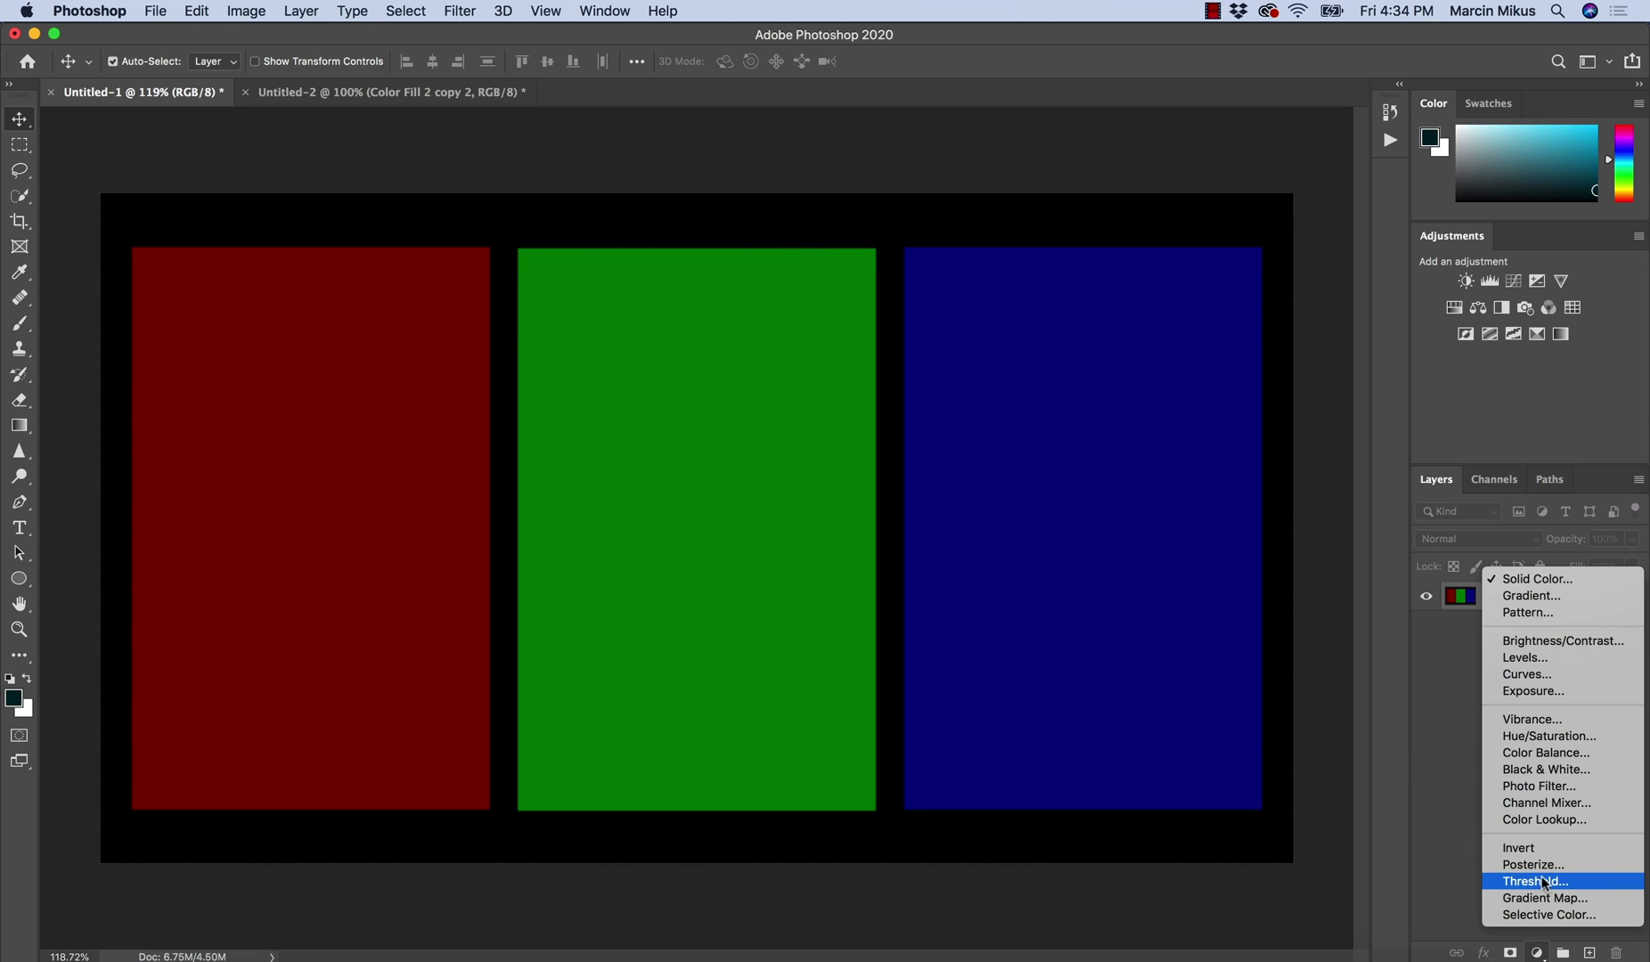
{"action": "left_click", "coordinate": [1546, 802]}
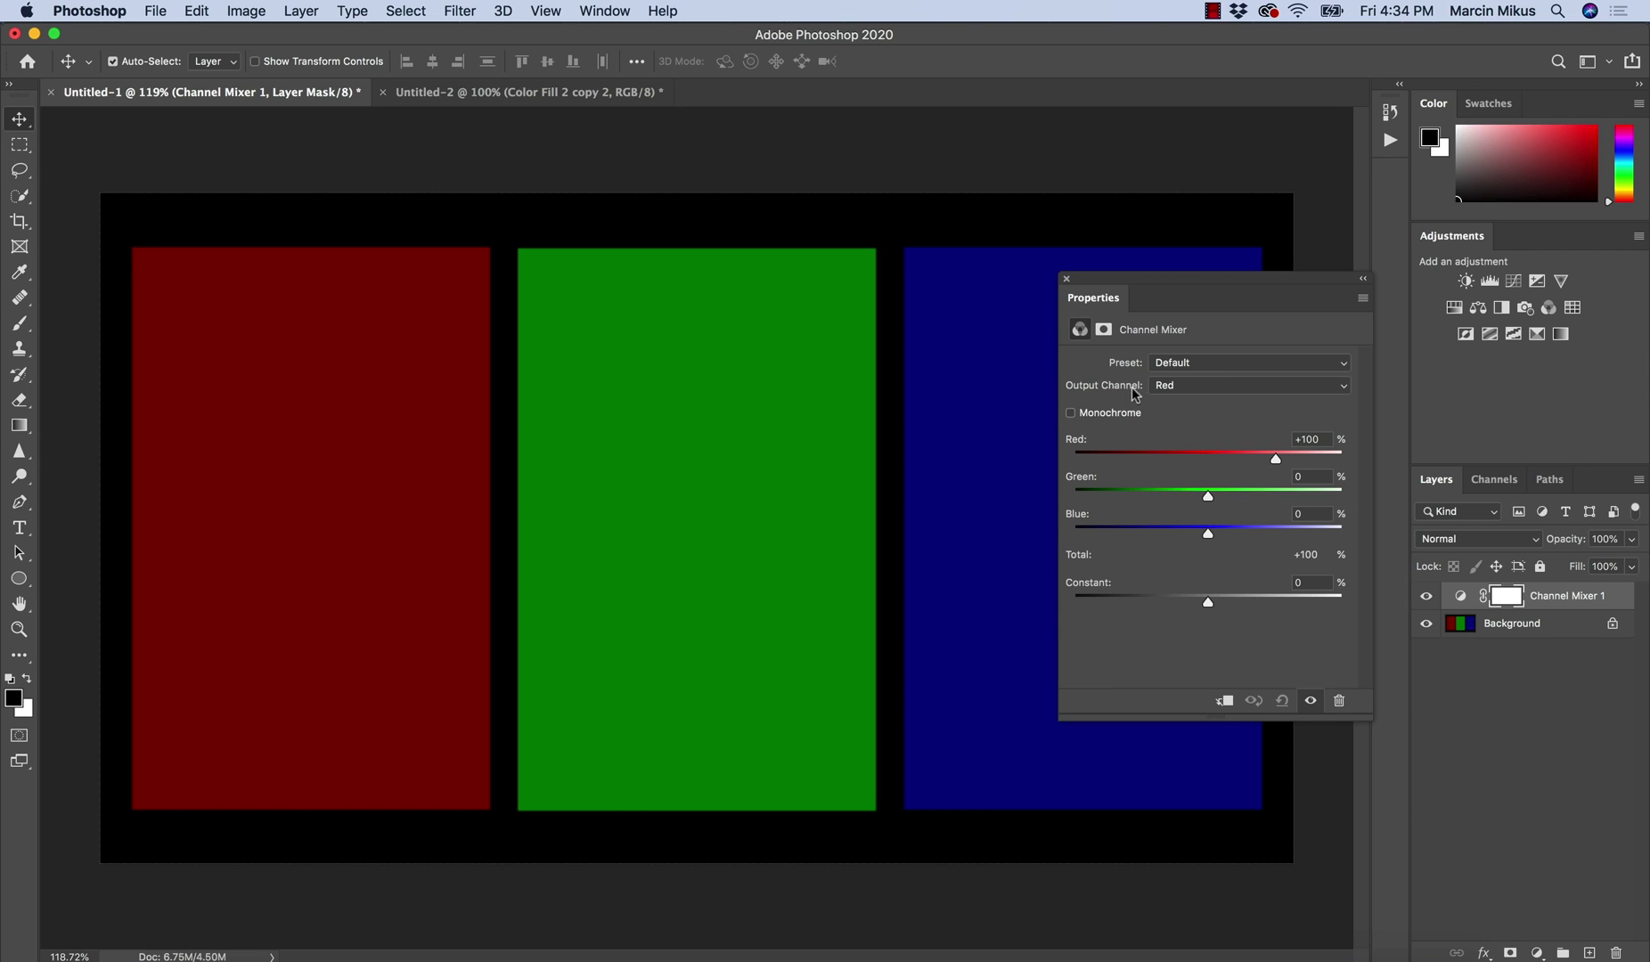
{"action": "left_click", "coordinate": [1171, 391]}
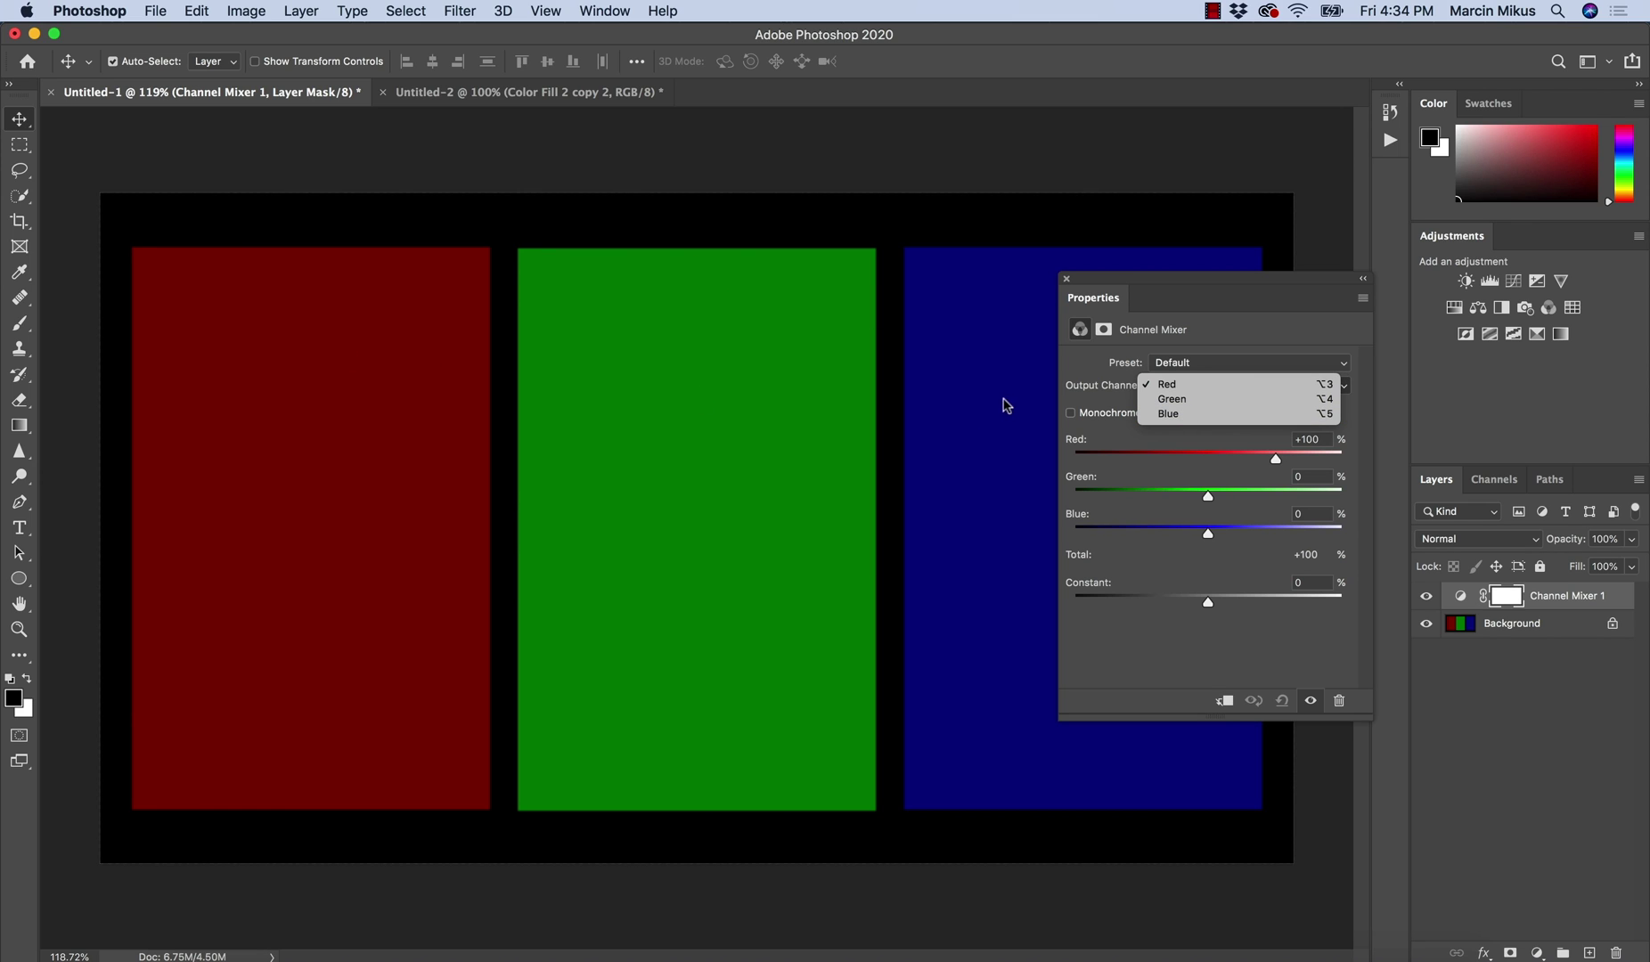
{"action": "left_click", "coordinate": [1169, 384]}
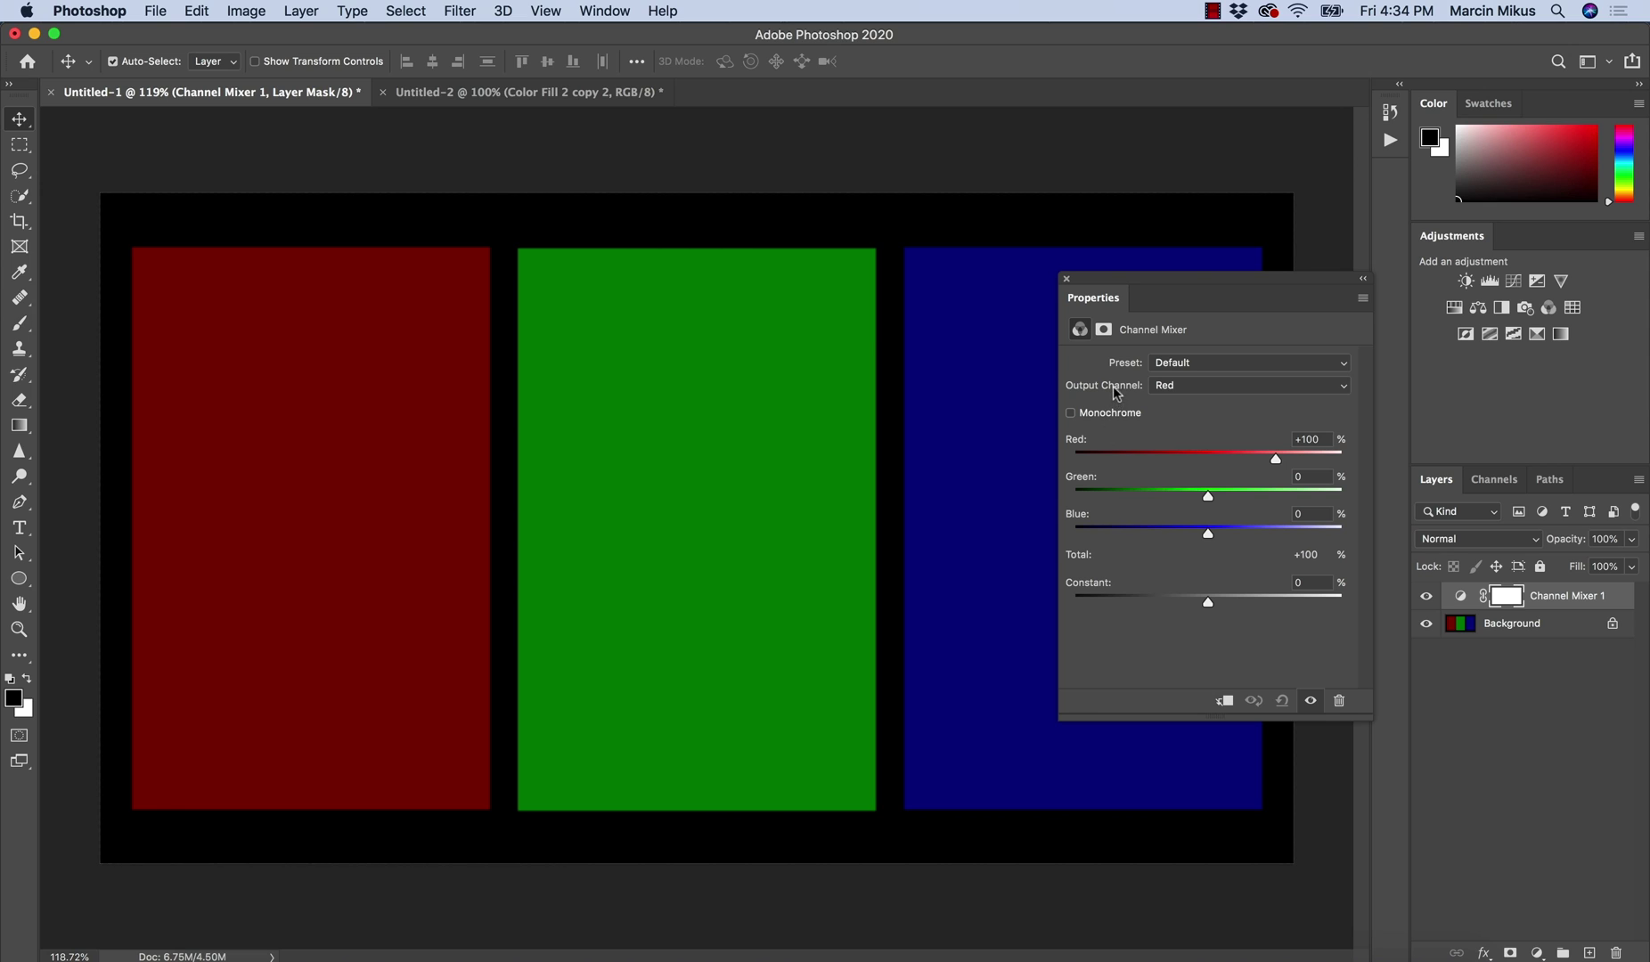
{"action": "left_click", "coordinate": [1183, 385]}
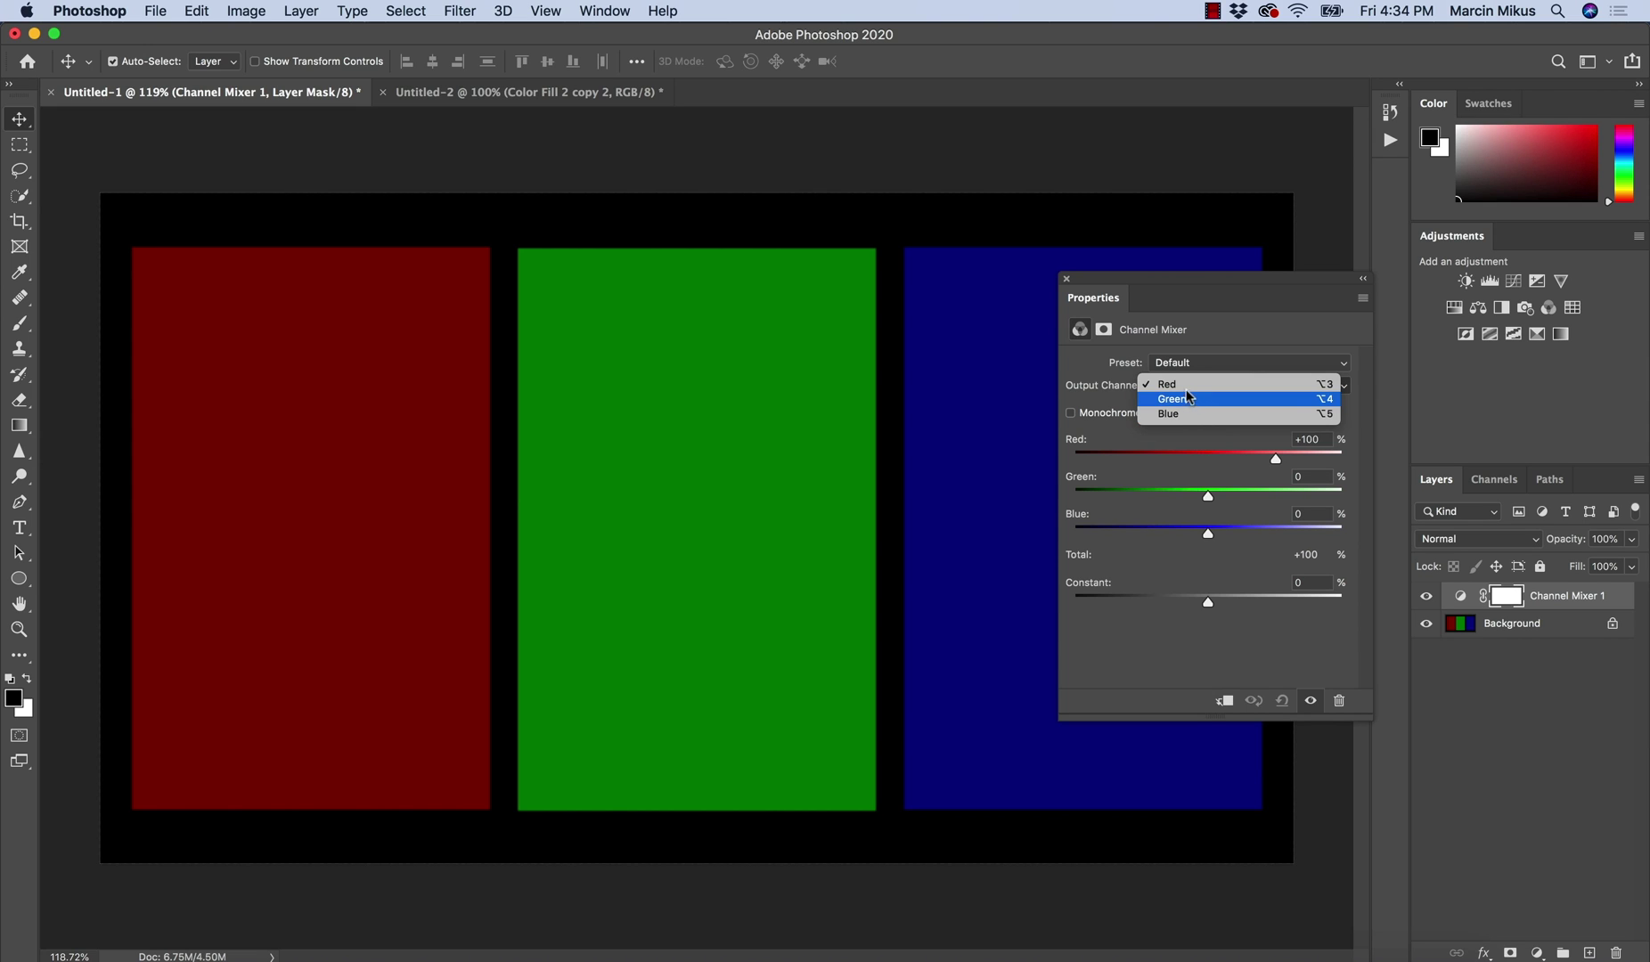
{"action": "left_click", "coordinate": [1186, 384]}
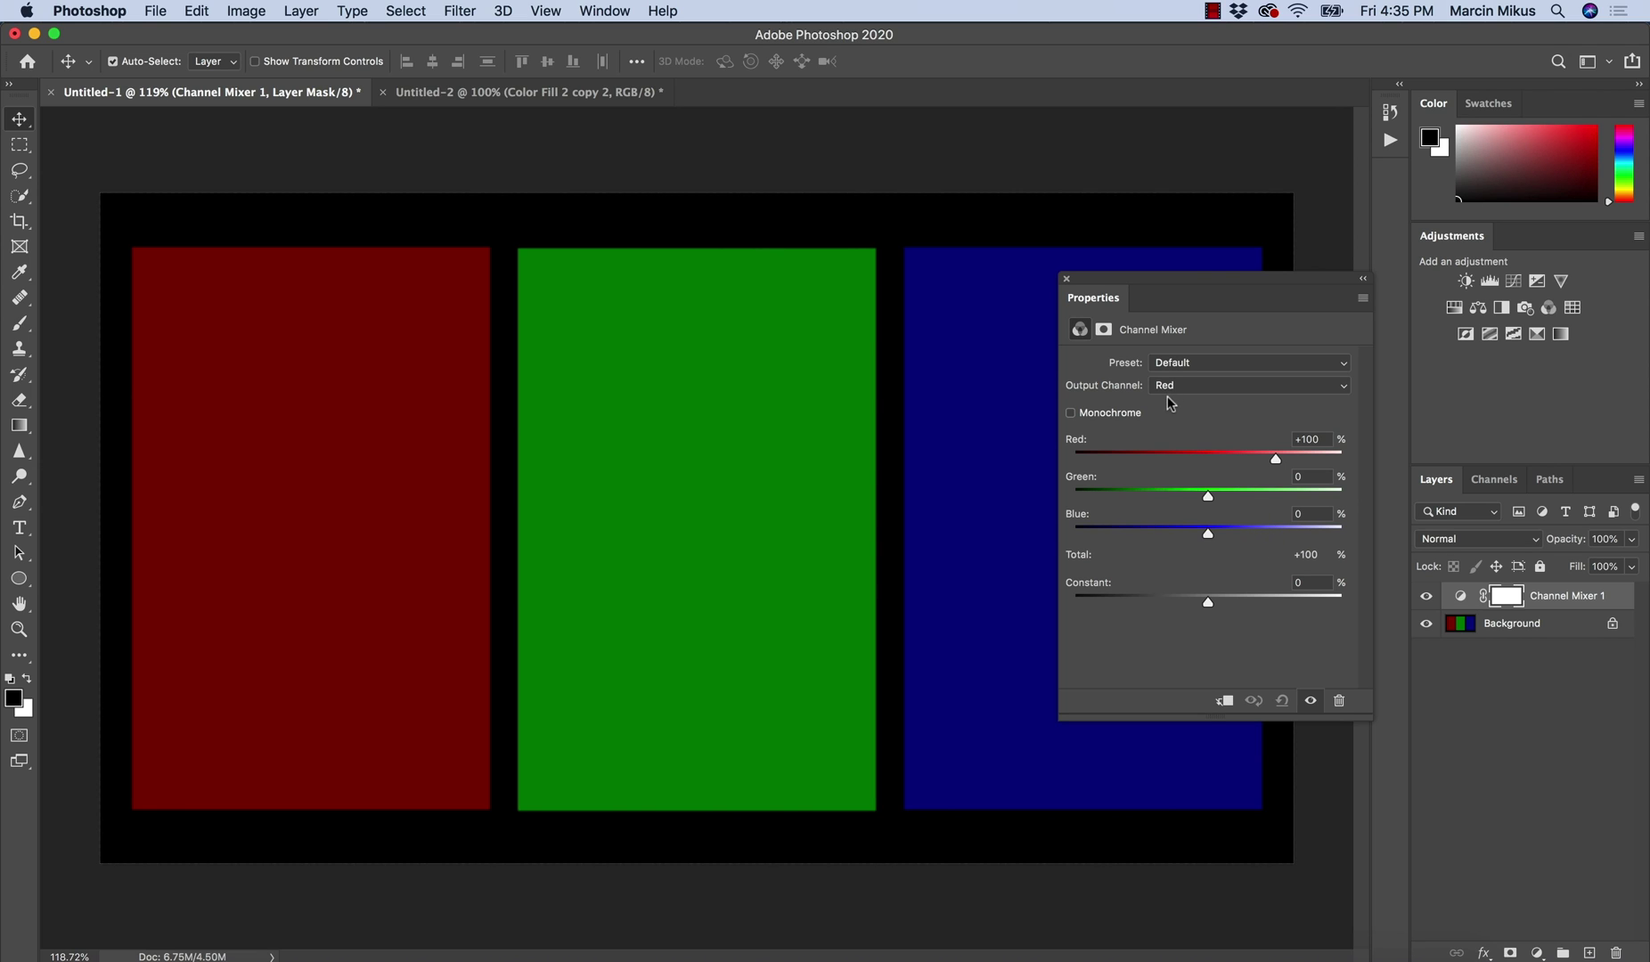
Try the Red output channel's red contribution at +200% and about -9%, ending at 100%
{"action": "left_click_drag", "start_coordinate": [1278, 458], "coordinate": [1342, 459]}
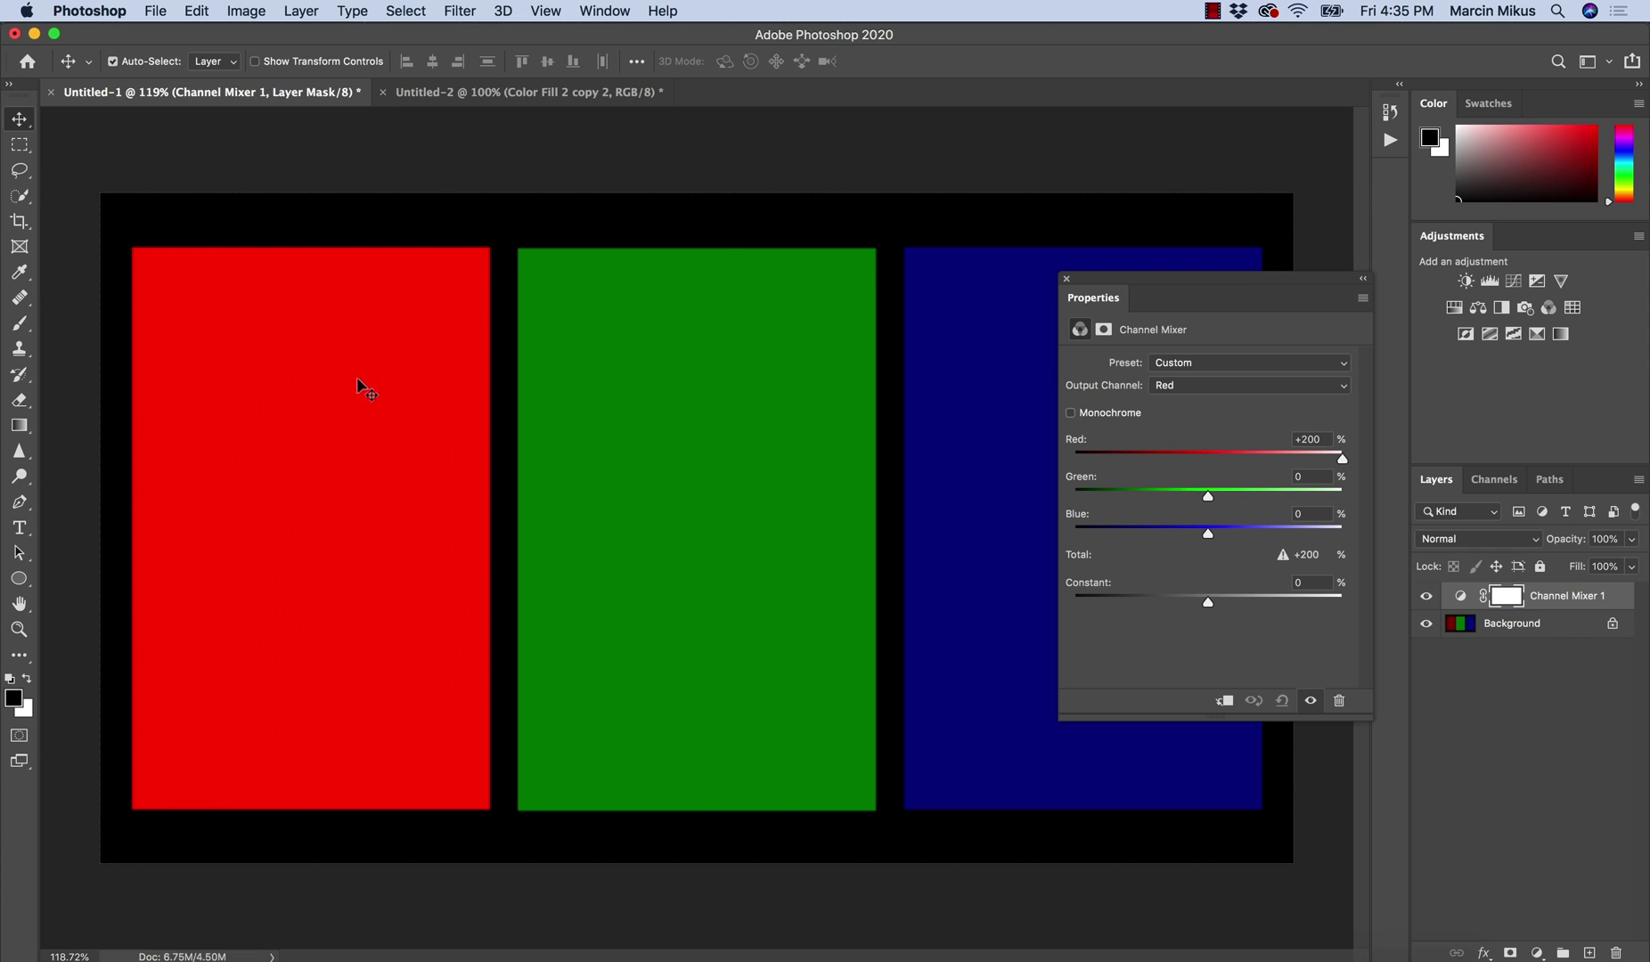
{"action": "left_click_drag", "start_coordinate": [1341, 458], "coordinate": [1202, 470]}
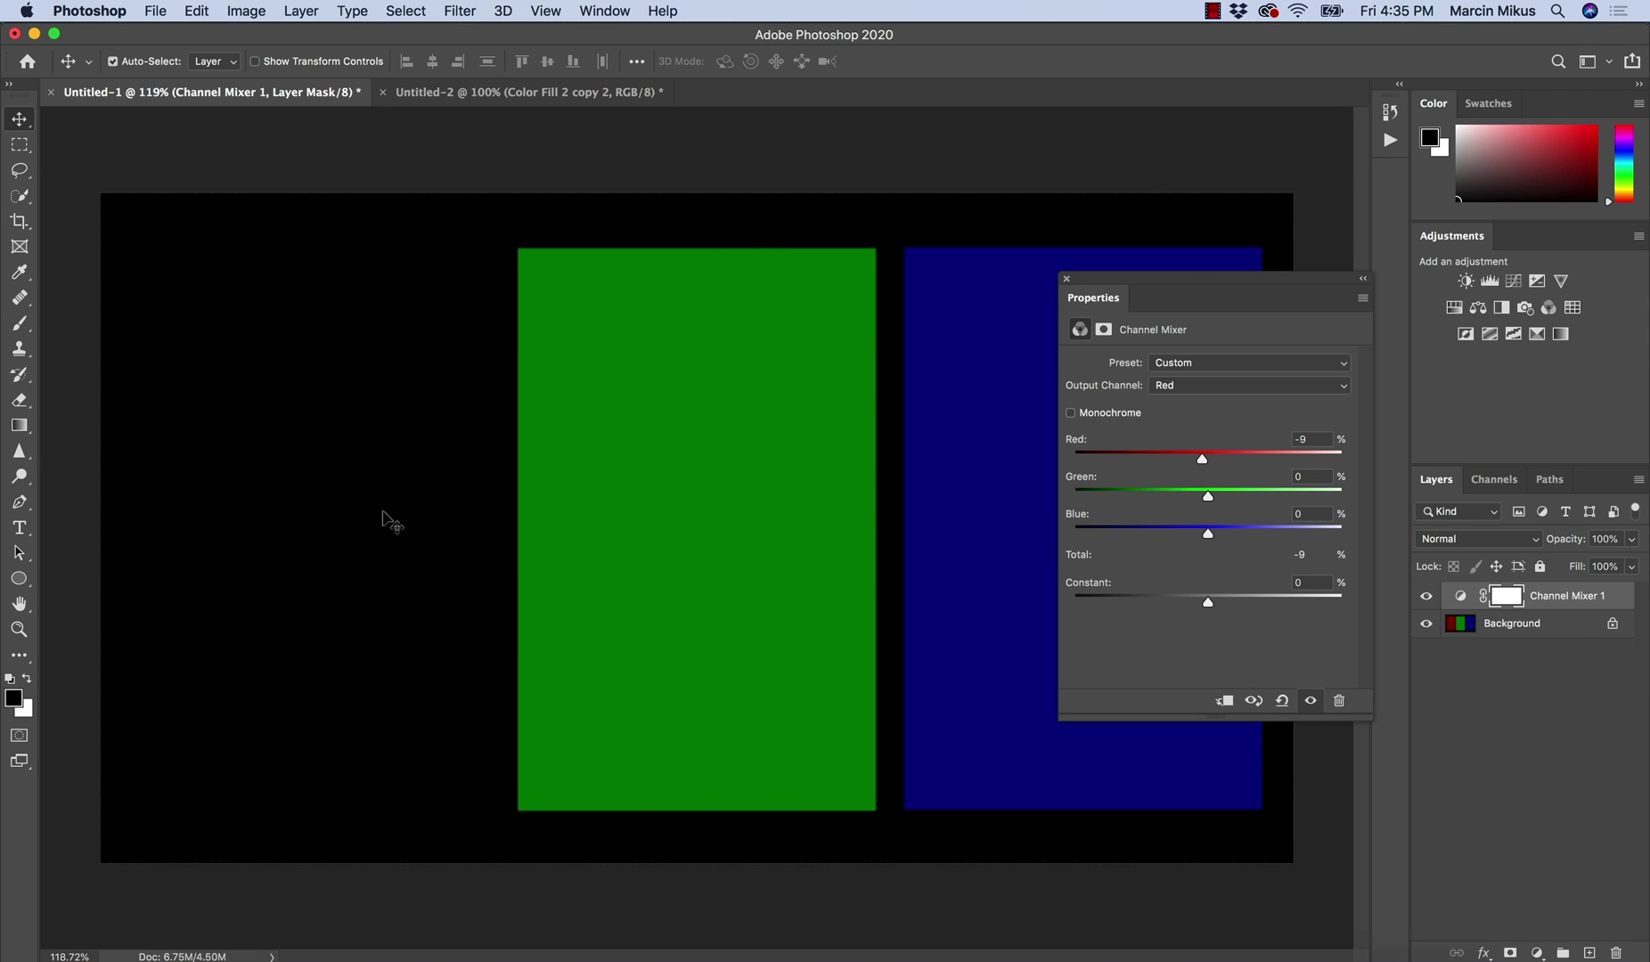
{"action": "left_click", "coordinate": [1293, 438]}
{"action": "type", "text": "100"}
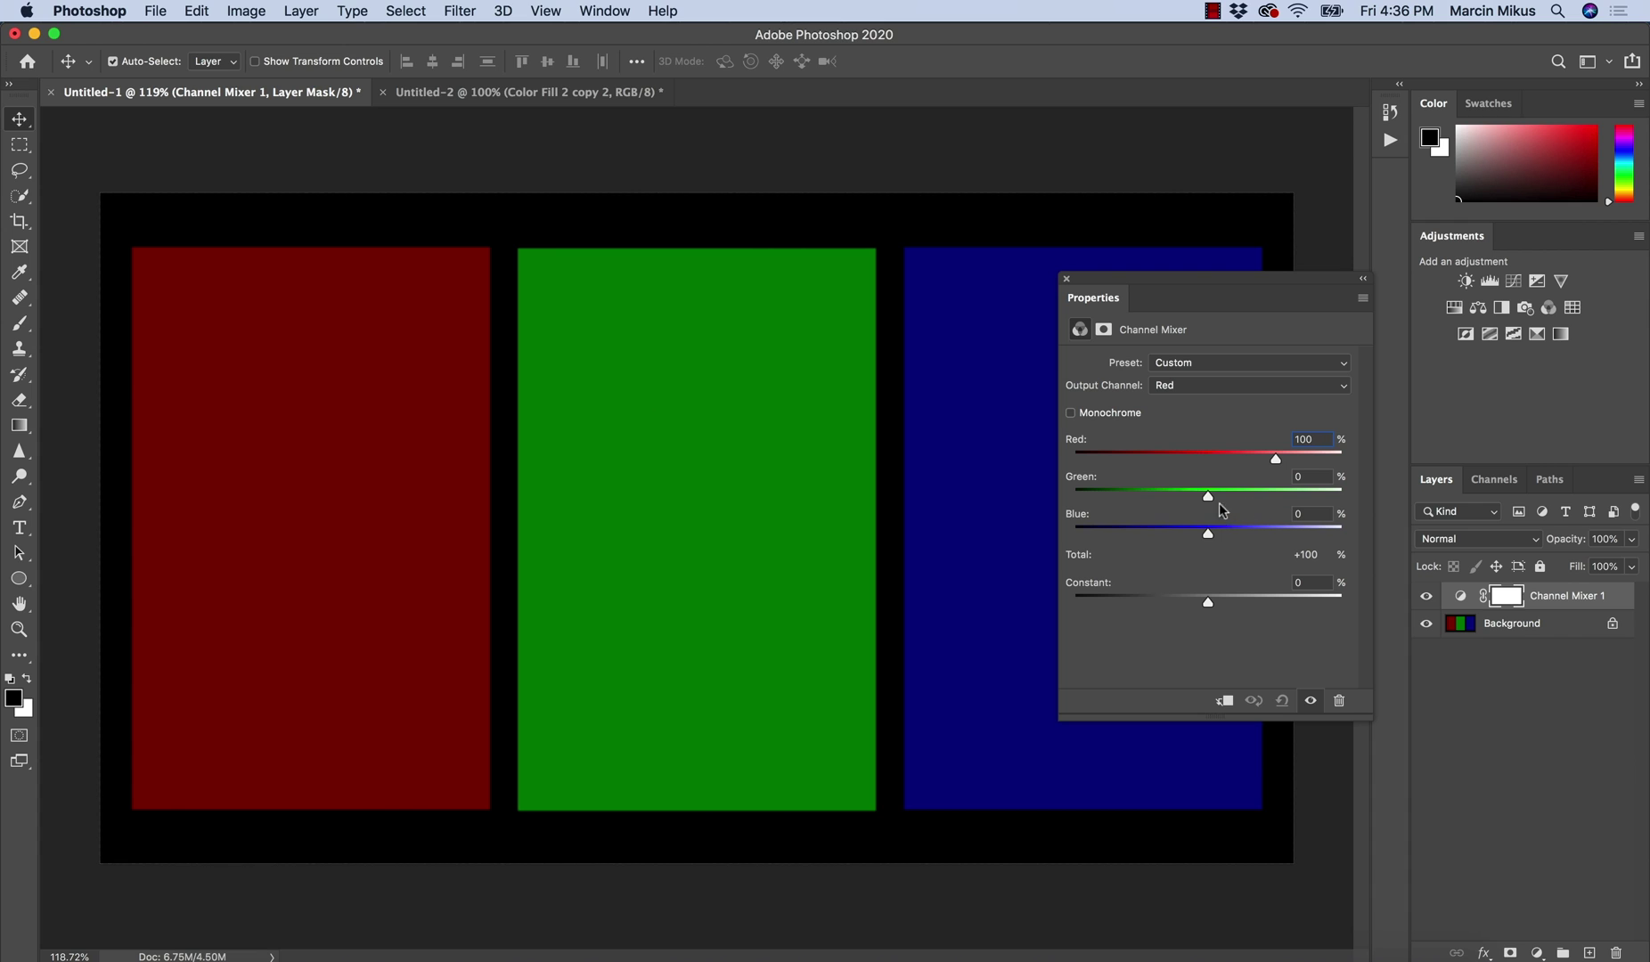
Try the Red output channel's green contribution at about +136% and -57%, and reset it to 0%
{"action": "left_click_drag", "start_coordinate": [1210, 496], "coordinate": [1292, 506]}
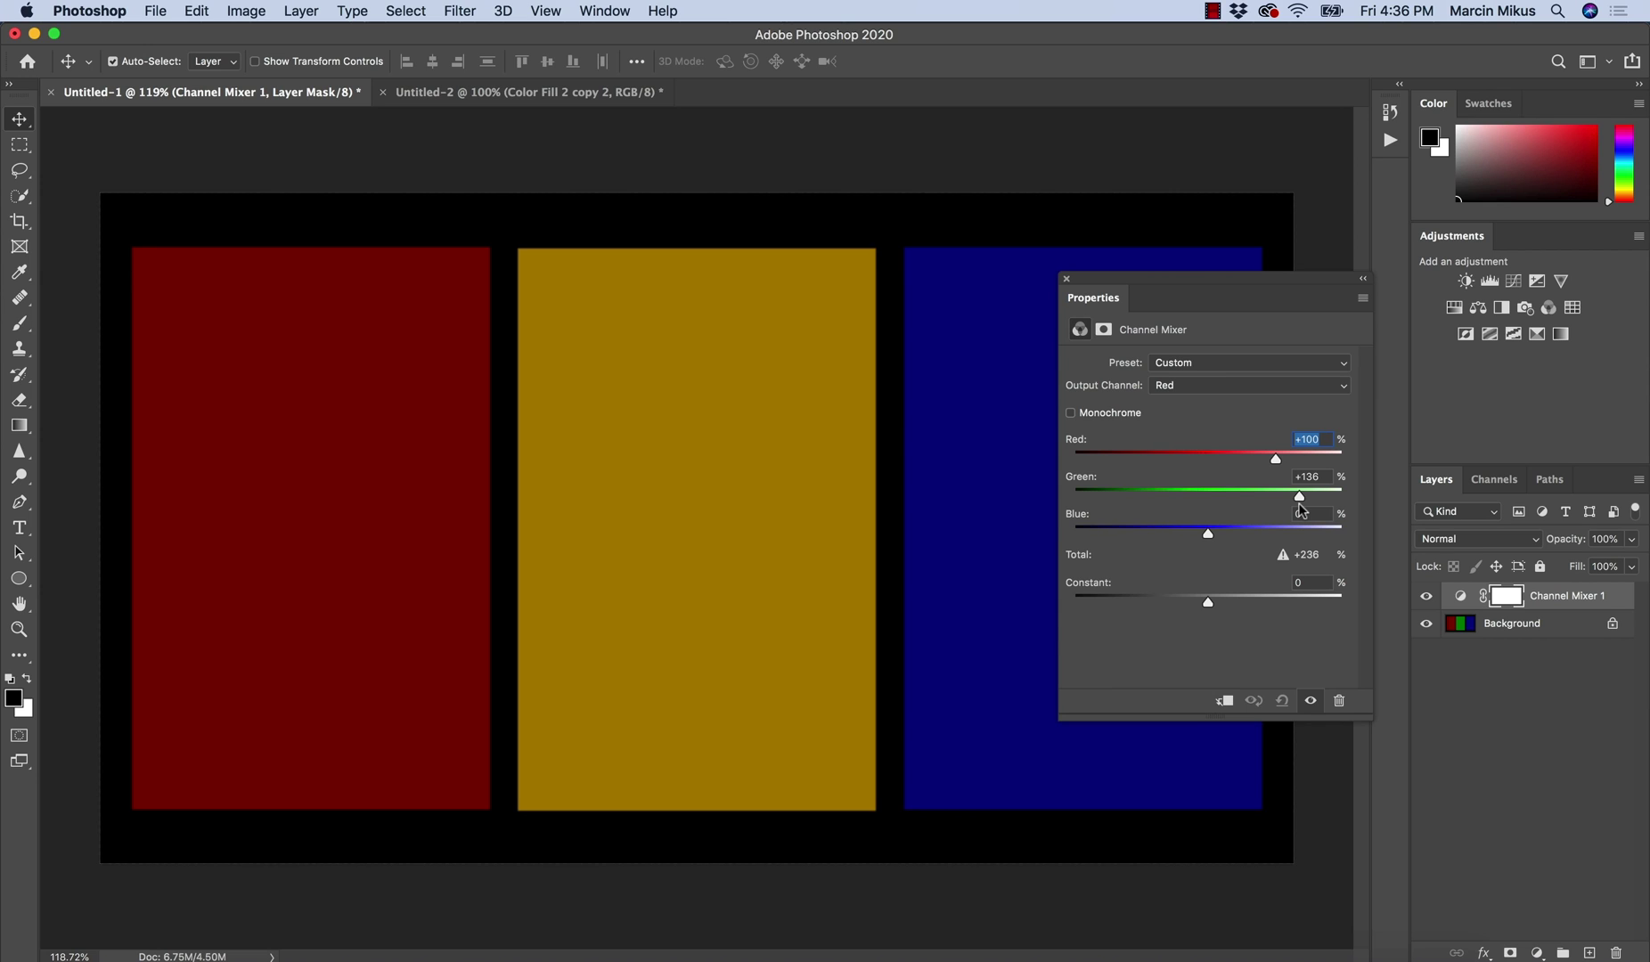
{"action": "left_click_drag", "start_coordinate": [1301, 510], "coordinate": [1292, 499]}
{"action": "left_click_drag", "start_coordinate": [1234, 495], "coordinate": [1172, 497]}
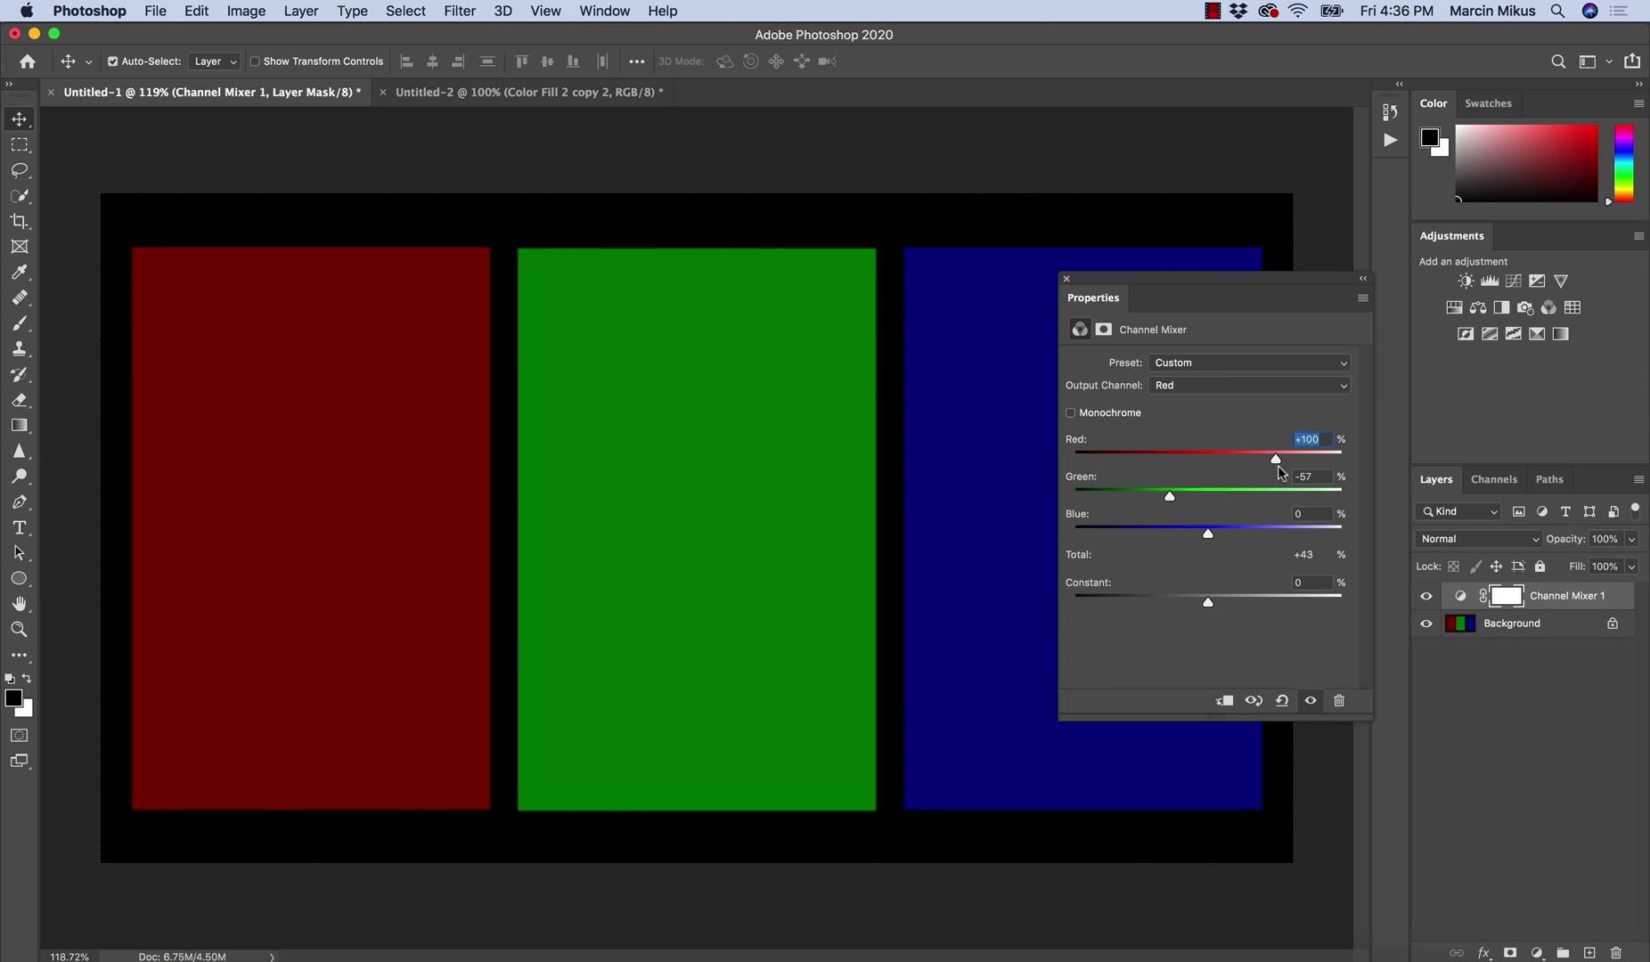
{"action": "left_click", "coordinate": [1314, 477]}
{"action": "type", "text": "0"}
{"action": "key", "text": "Return"}
Try the Red output channel's blue contribution at about +137% and at +200%, and reset it to 0%
{"action": "left_click_drag", "start_coordinate": [1210, 534], "coordinate": [1301, 525]}
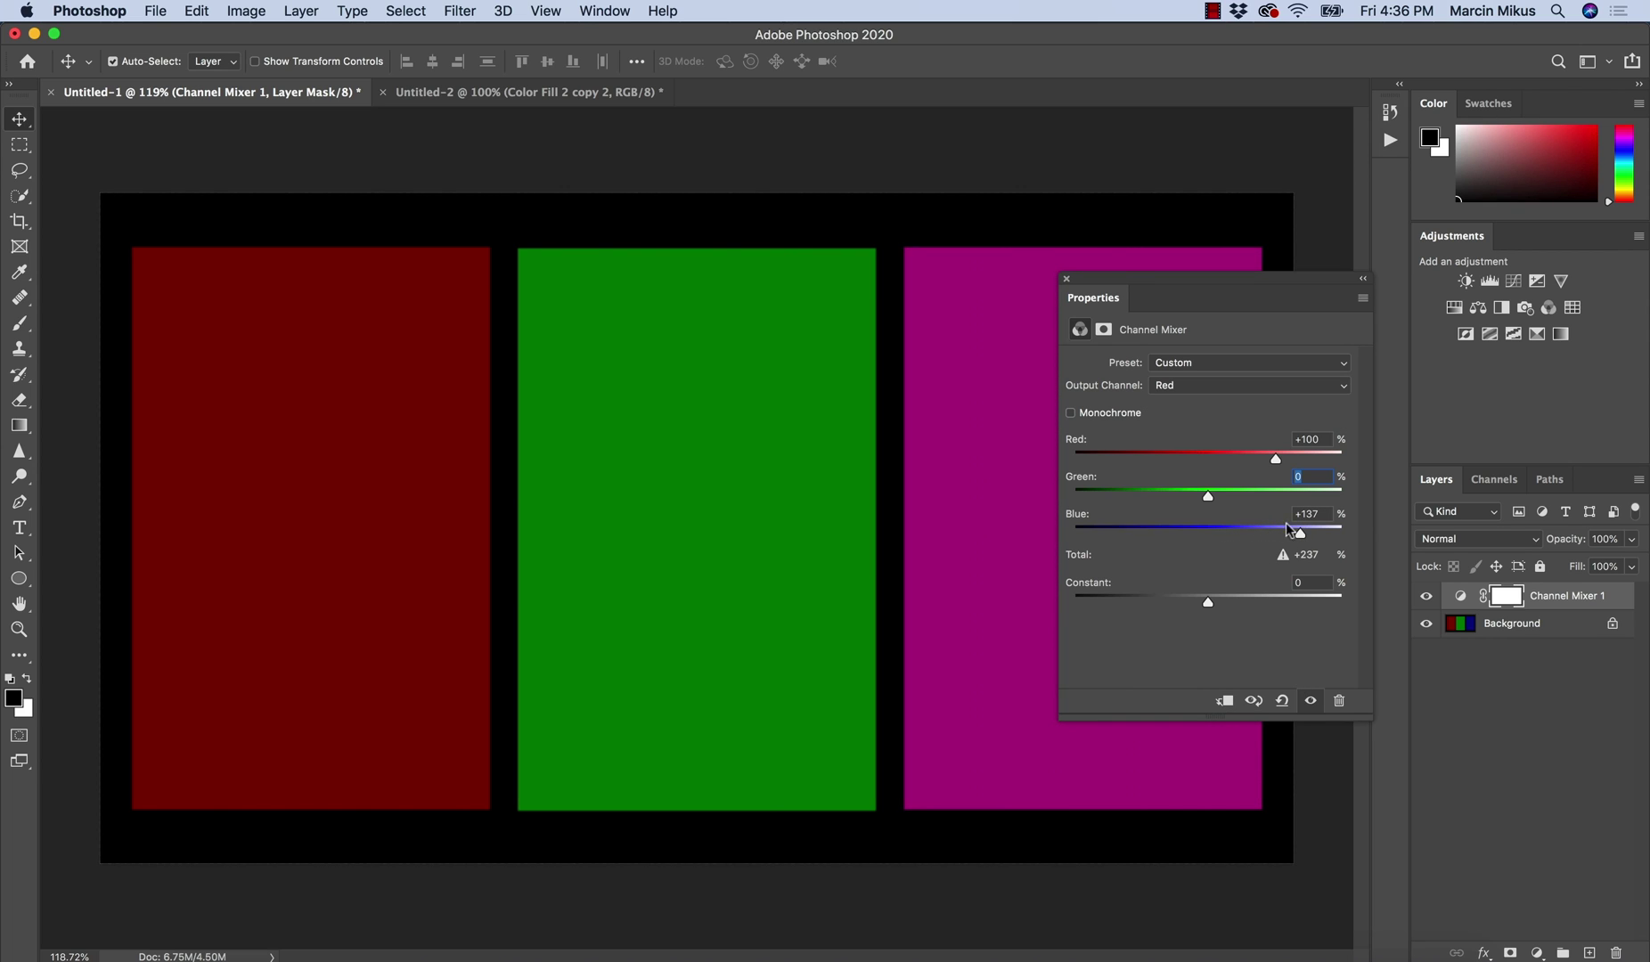
{"action": "left_click_drag", "start_coordinate": [1301, 531], "coordinate": [1347, 533]}
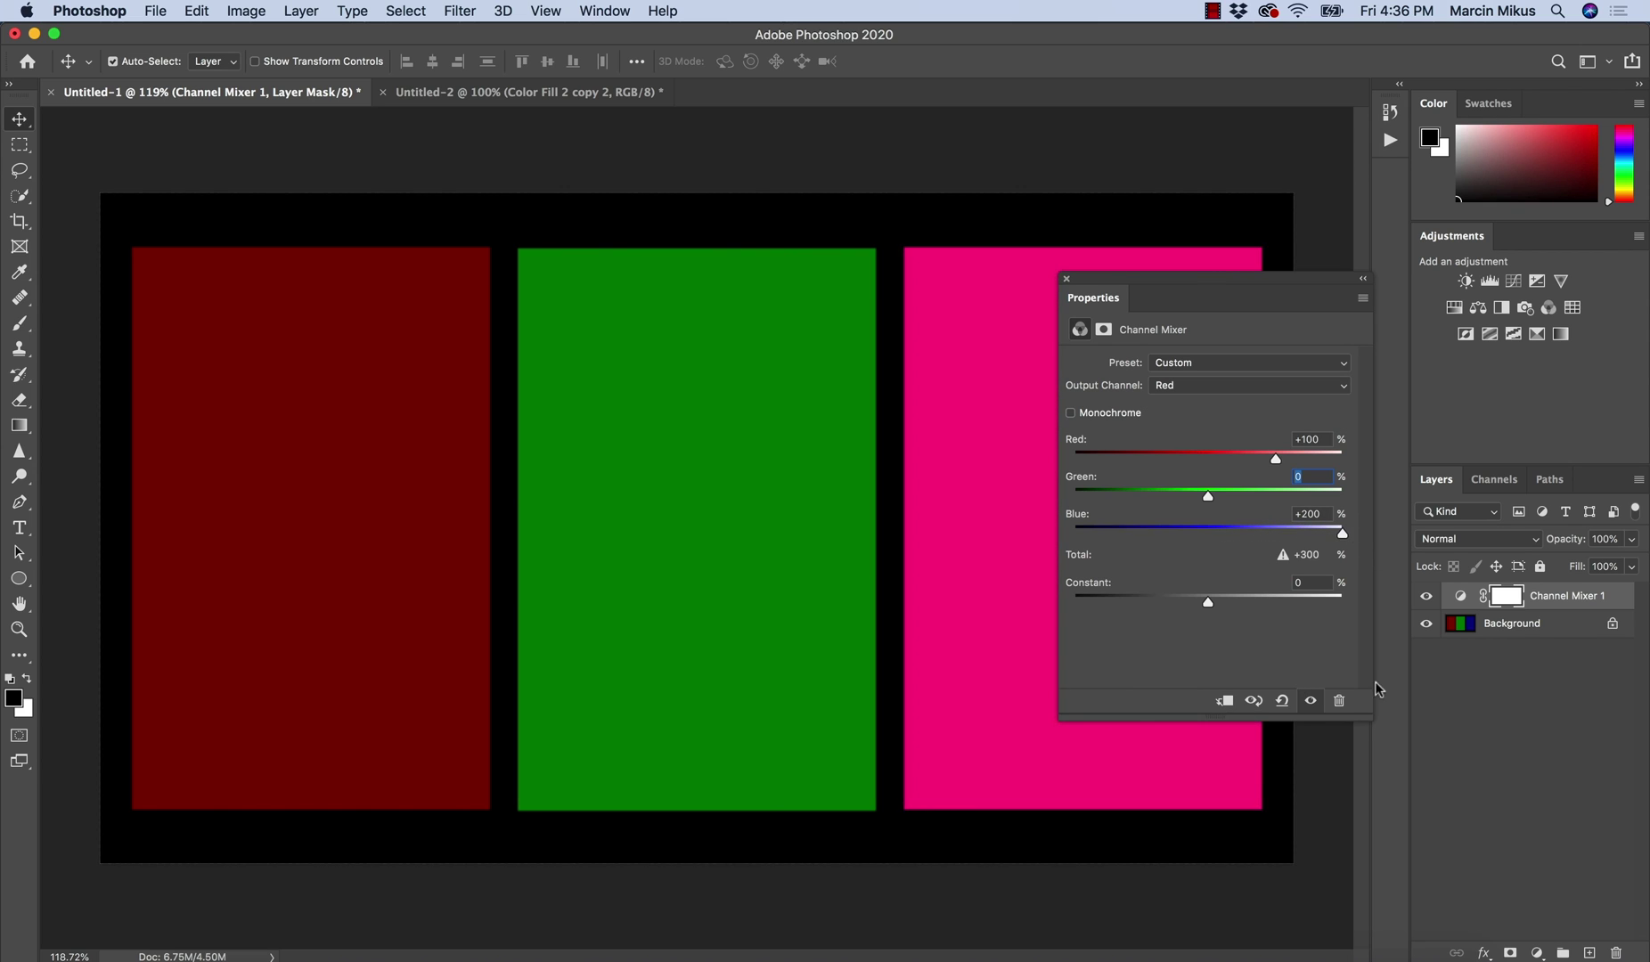
{"action": "left_click", "coordinate": [1323, 513]}
{"action": "type", "text": "0"}
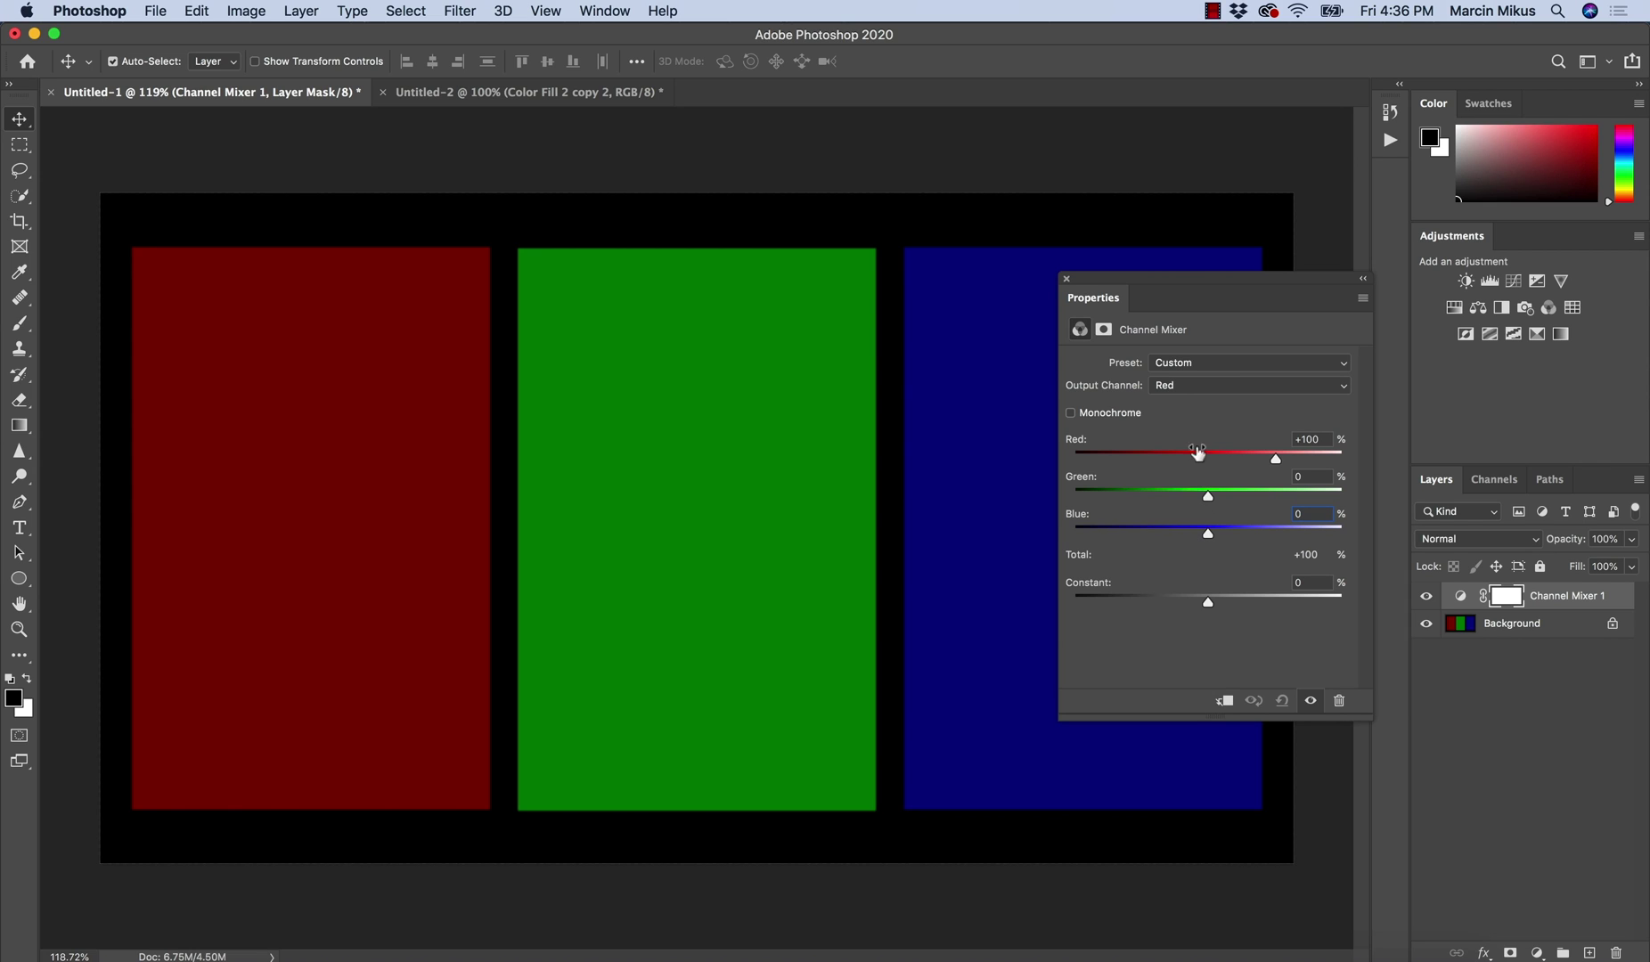
Switch to the Green output channel and try its green contribution at +200% and about -20%, ending at 100%
{"action": "left_click", "coordinate": [1181, 386]}
{"action": "left_click", "coordinate": [1186, 401]}
{"action": "left_click_drag", "start_coordinate": [1275, 495], "coordinate": [1347, 495]}
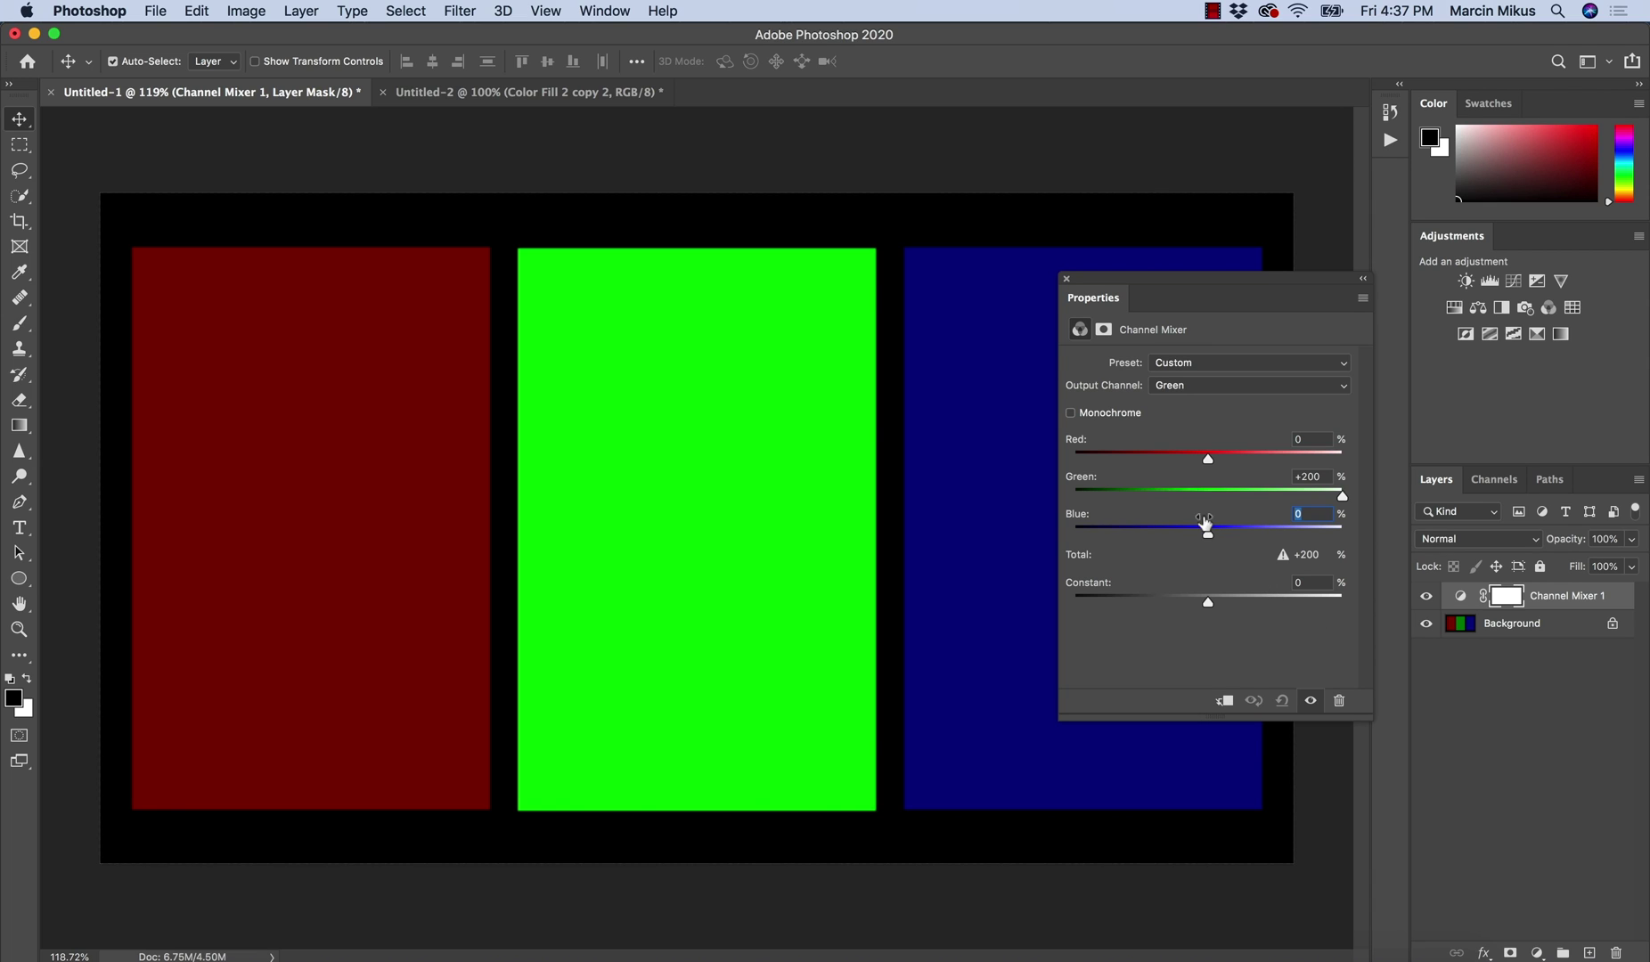
{"action": "left_click_drag", "start_coordinate": [1252, 496], "coordinate": [1193, 495]}
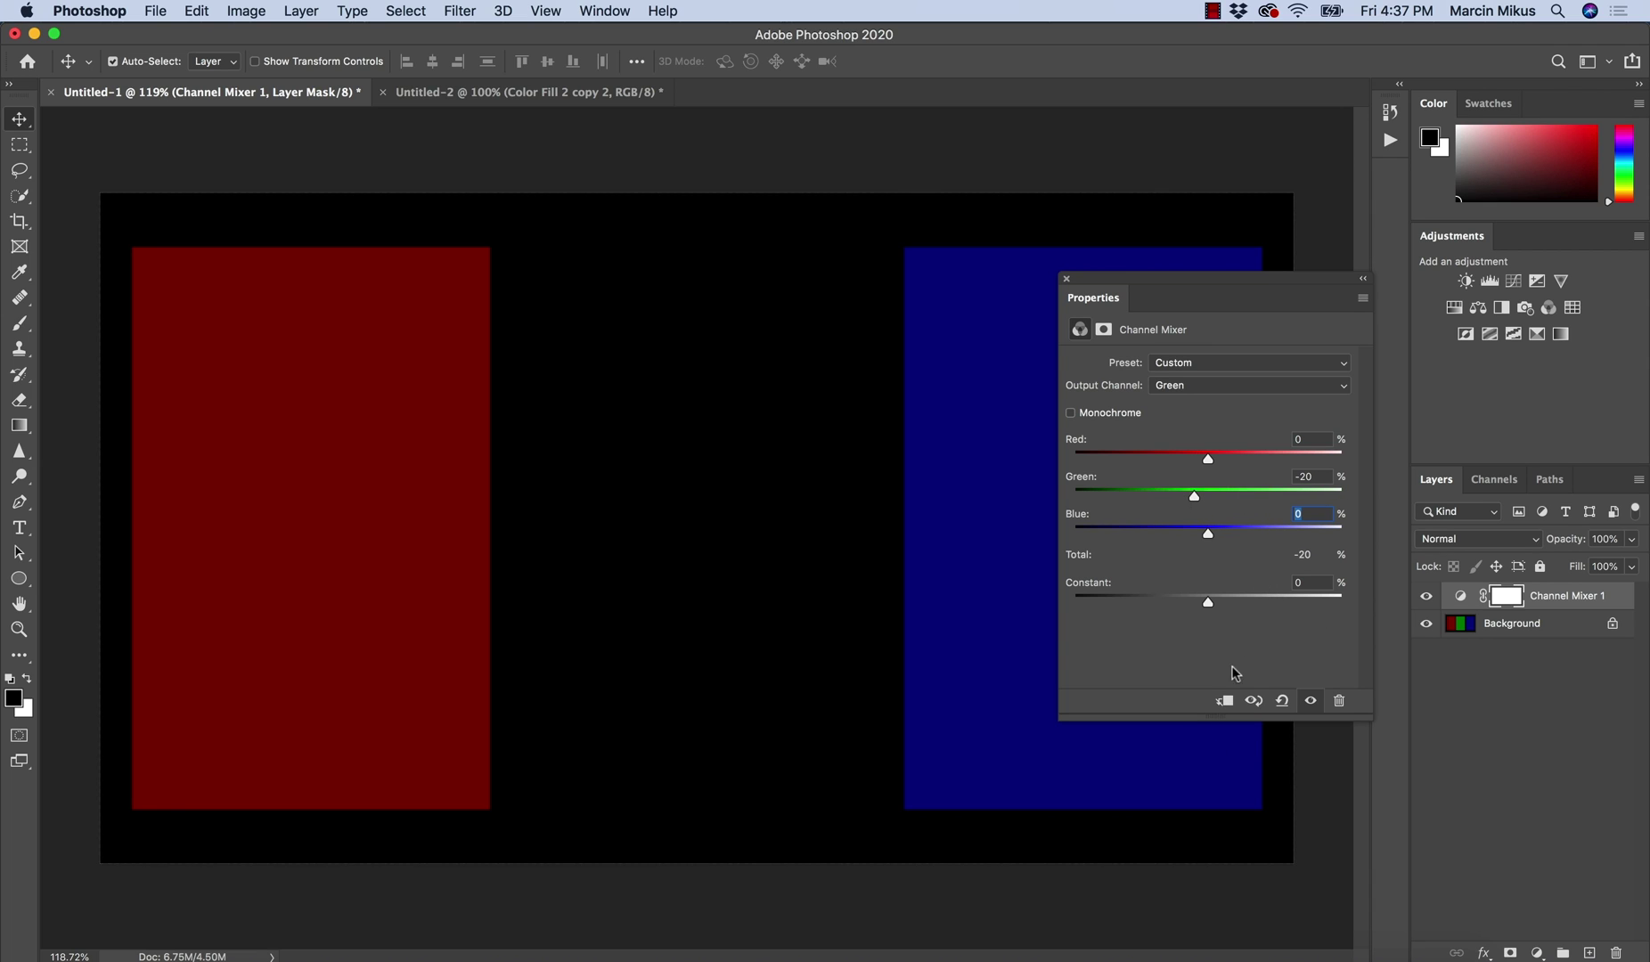
{"action": "type", "text": "100"}
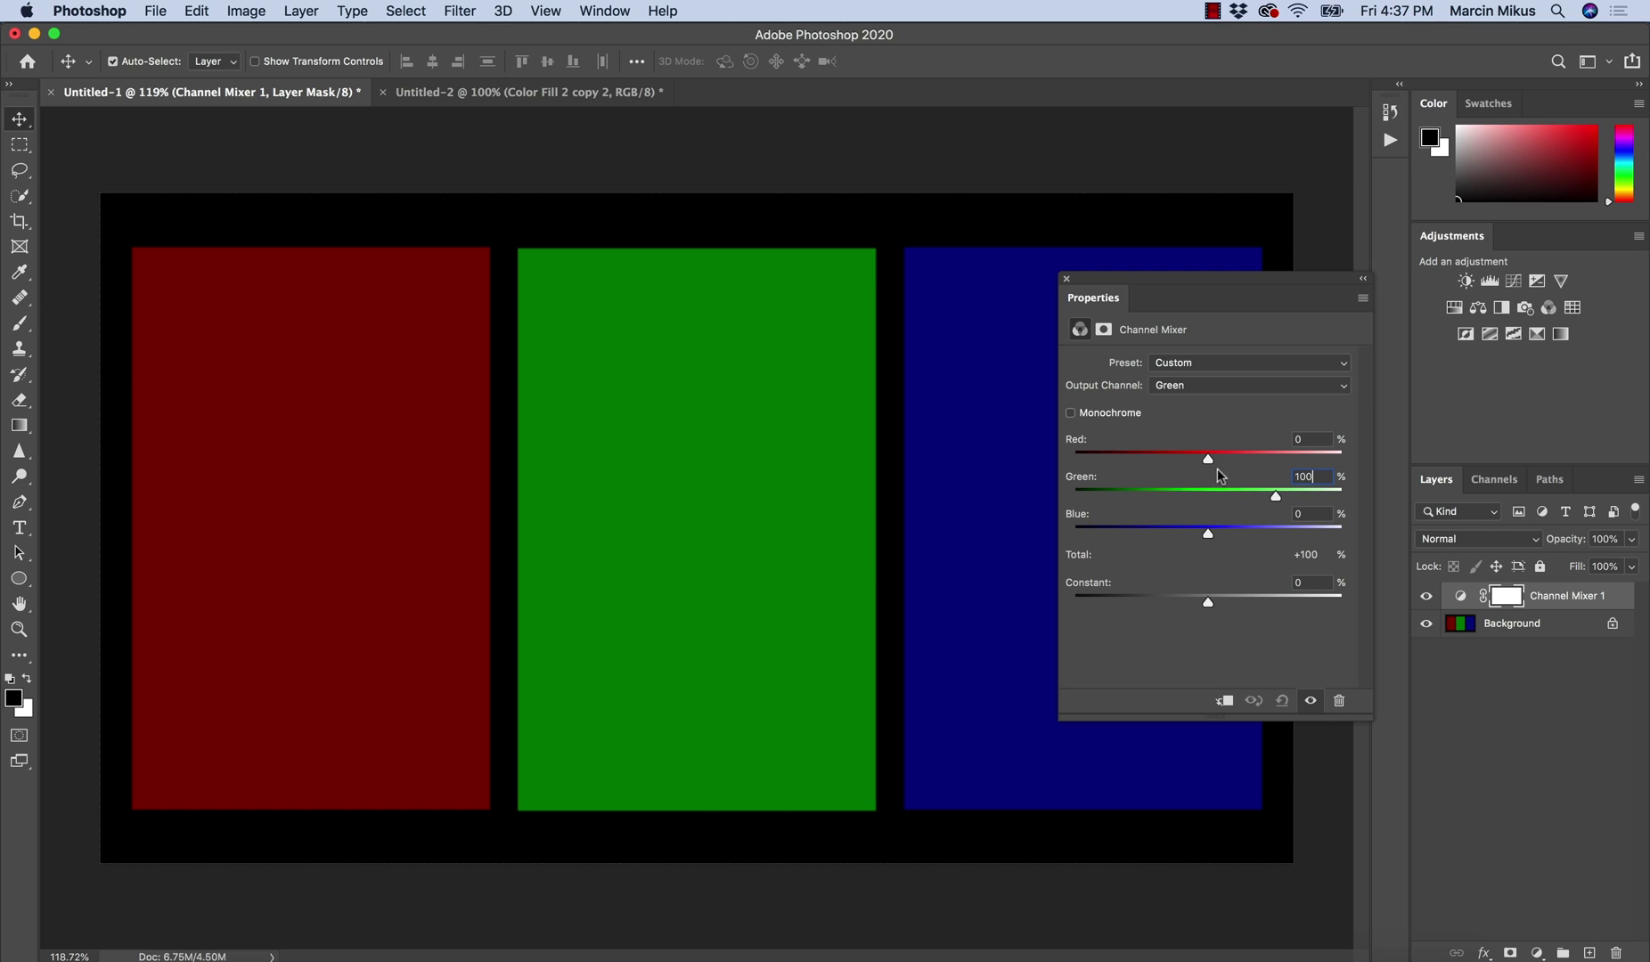
Try the Green output channel's red contribution at +200%, and reset it to 0%
{"action": "left_click_drag", "start_coordinate": [1208, 458], "coordinate": [1355, 450]}
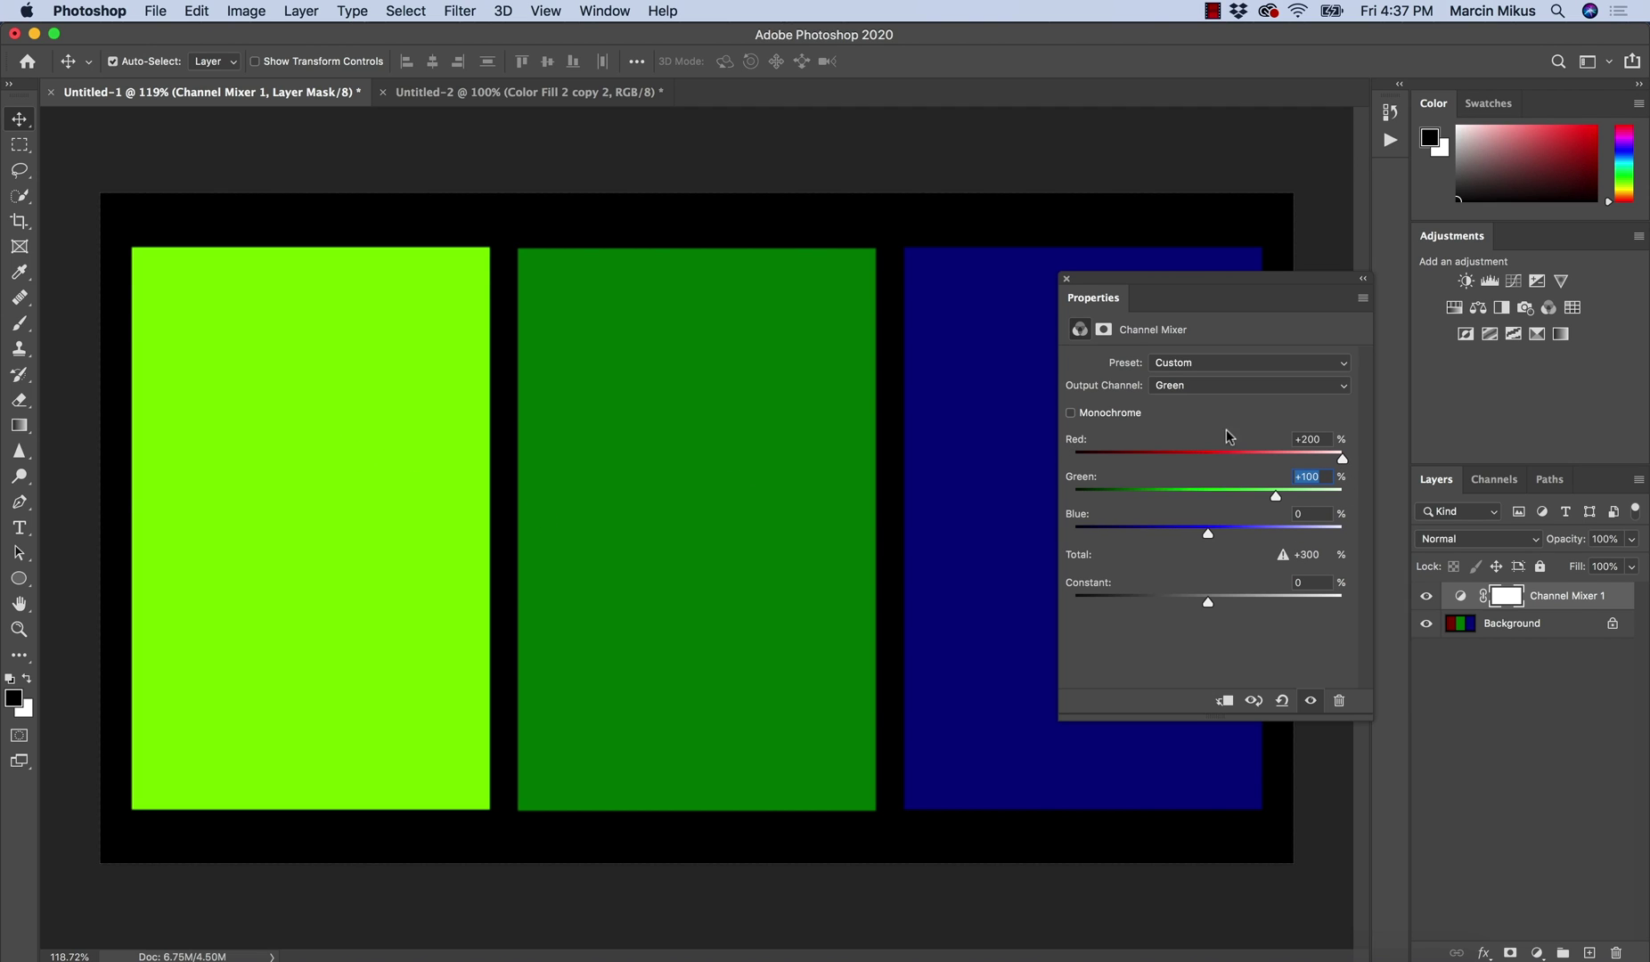
{"action": "left_click", "coordinate": [1317, 439]}
{"action": "type", "text": "0"}
Try the Green output channel's blue contribution at about +136% and at 100%, and reset it to 0%
{"action": "left_click_drag", "start_coordinate": [1208, 535], "coordinate": [1292, 545]}
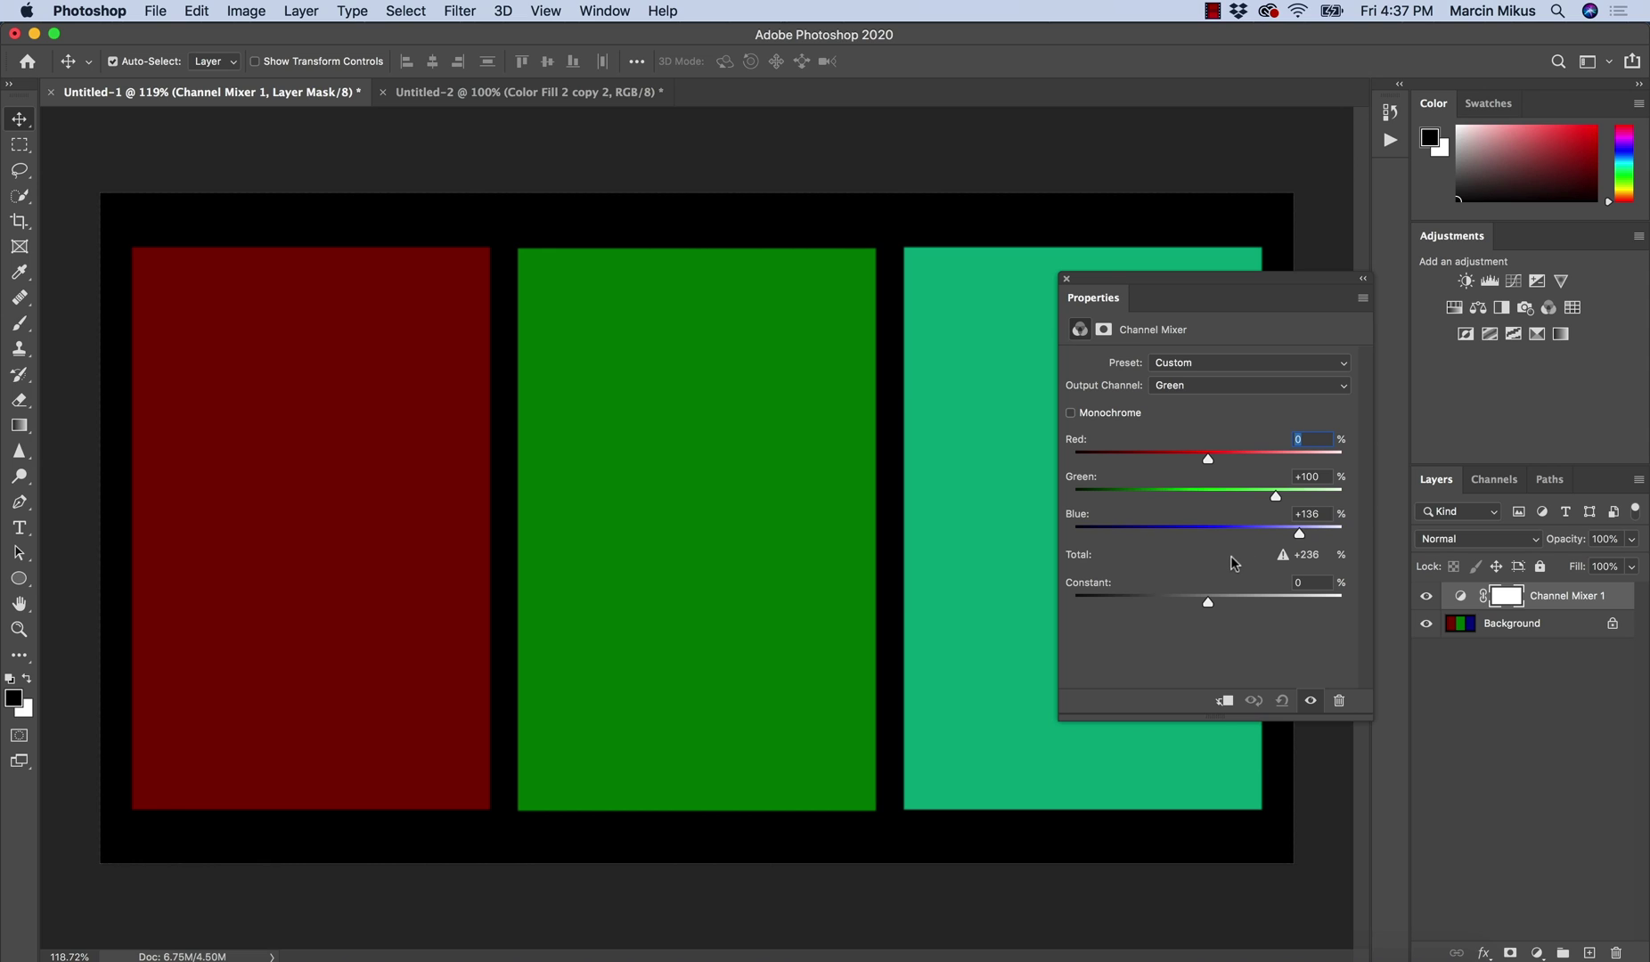
{"action": "left_click", "coordinate": [1322, 514]}
{"action": "type", "text": "100"}
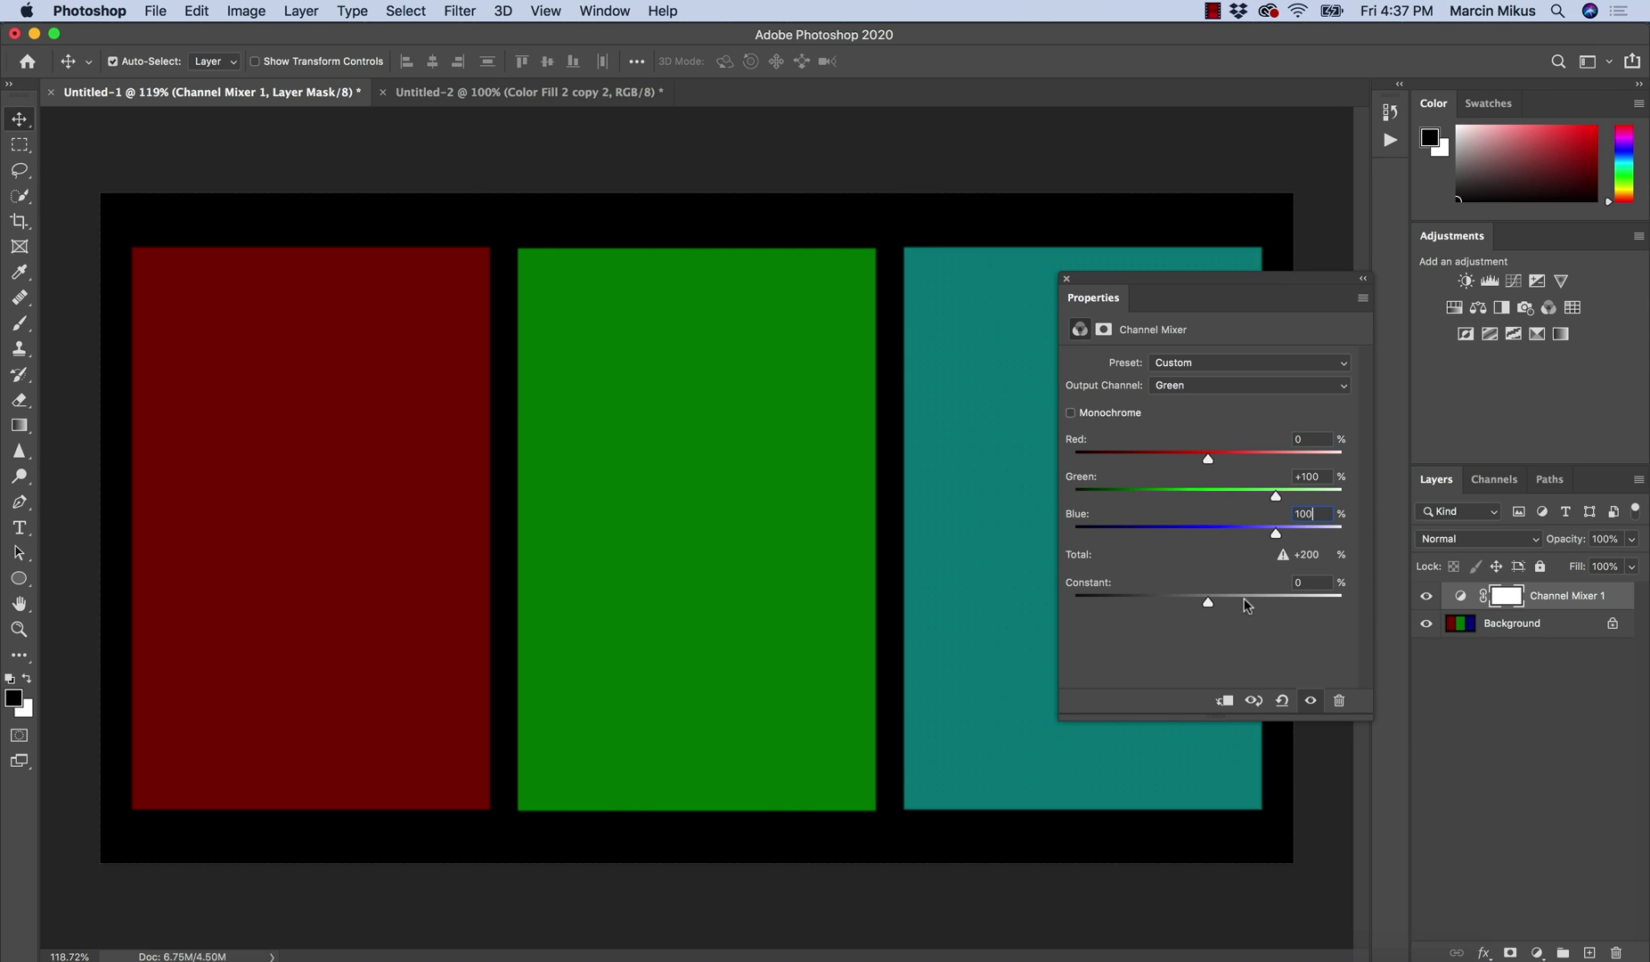
{"action": "key", "text": "Return"}
{"action": "type", "text": "0"}
Switch to the Blue output channel and try its blue contribution at about +4%, ending at 100%
{"action": "left_click", "coordinate": [1174, 385]}
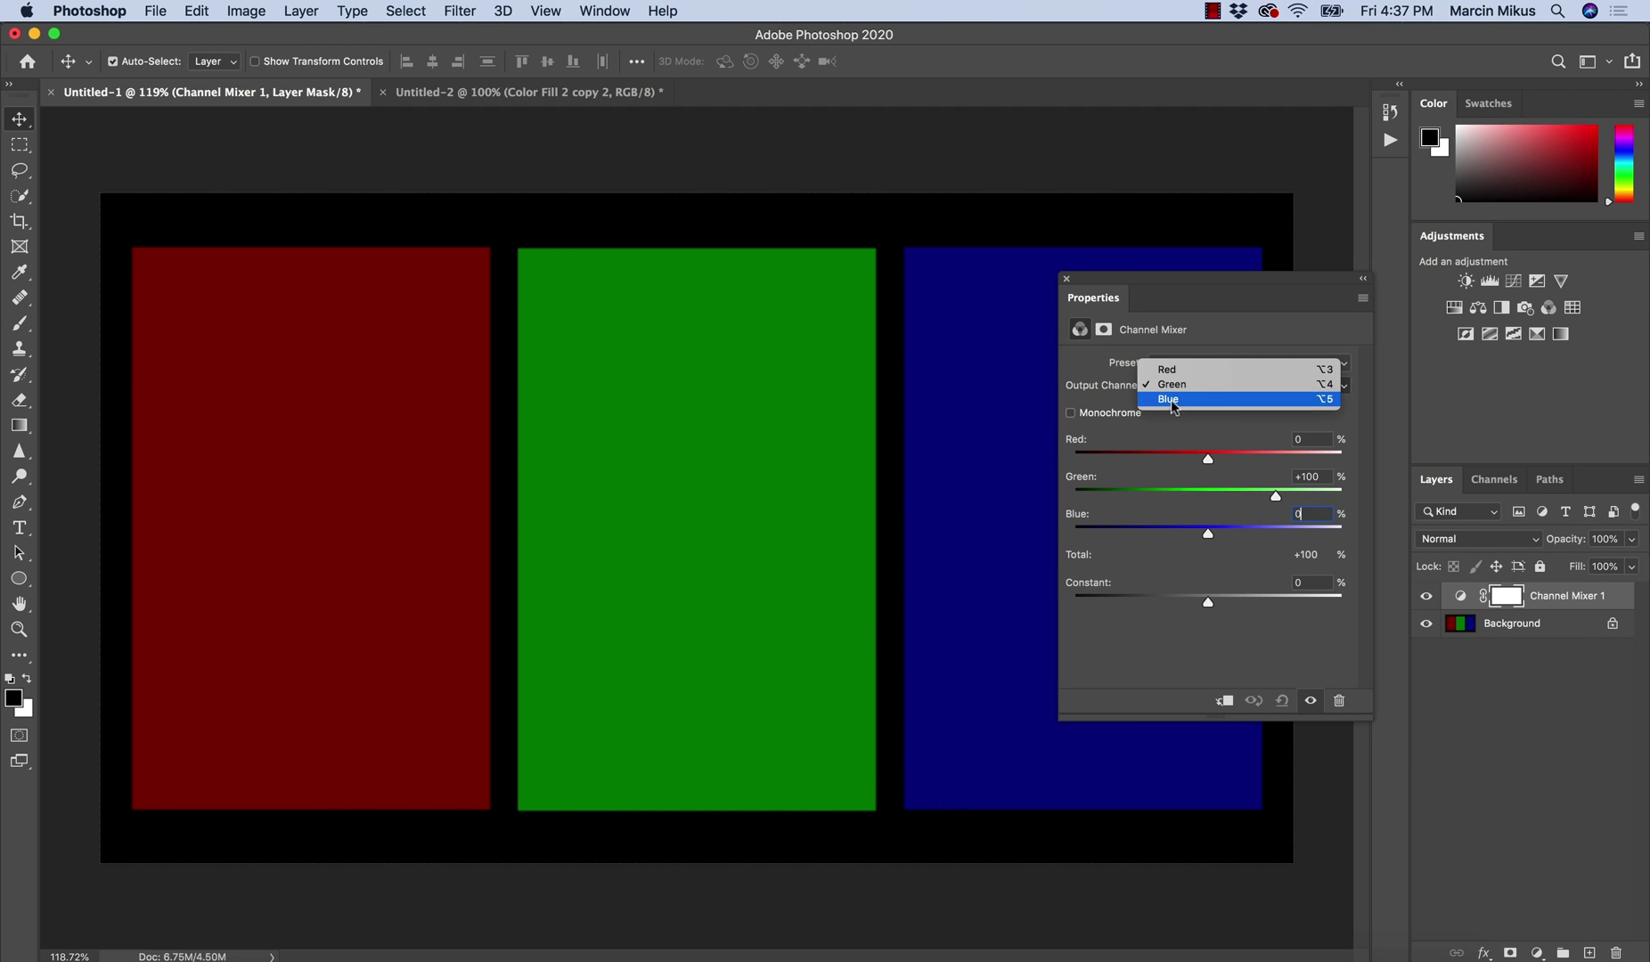
{"action": "left_click", "coordinate": [1176, 405]}
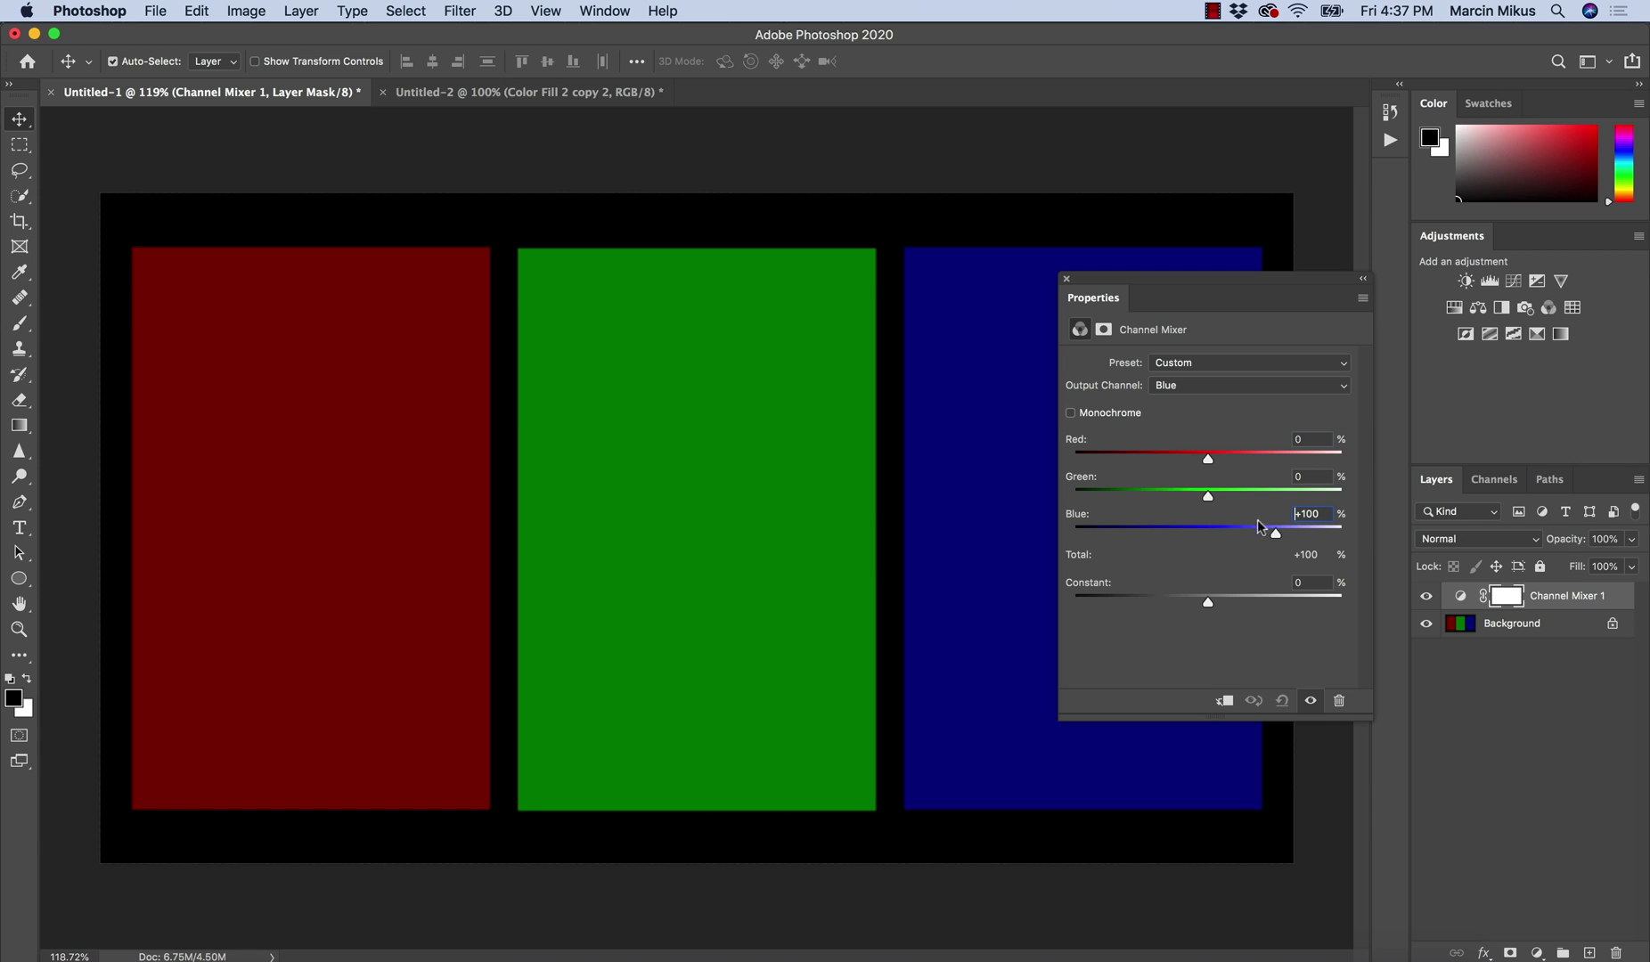
{"action": "left_click_drag", "start_coordinate": [1275, 529], "coordinate": [1320, 529]}
{"action": "type", "text": "4"}
{"action": "key", "text": "Return"}
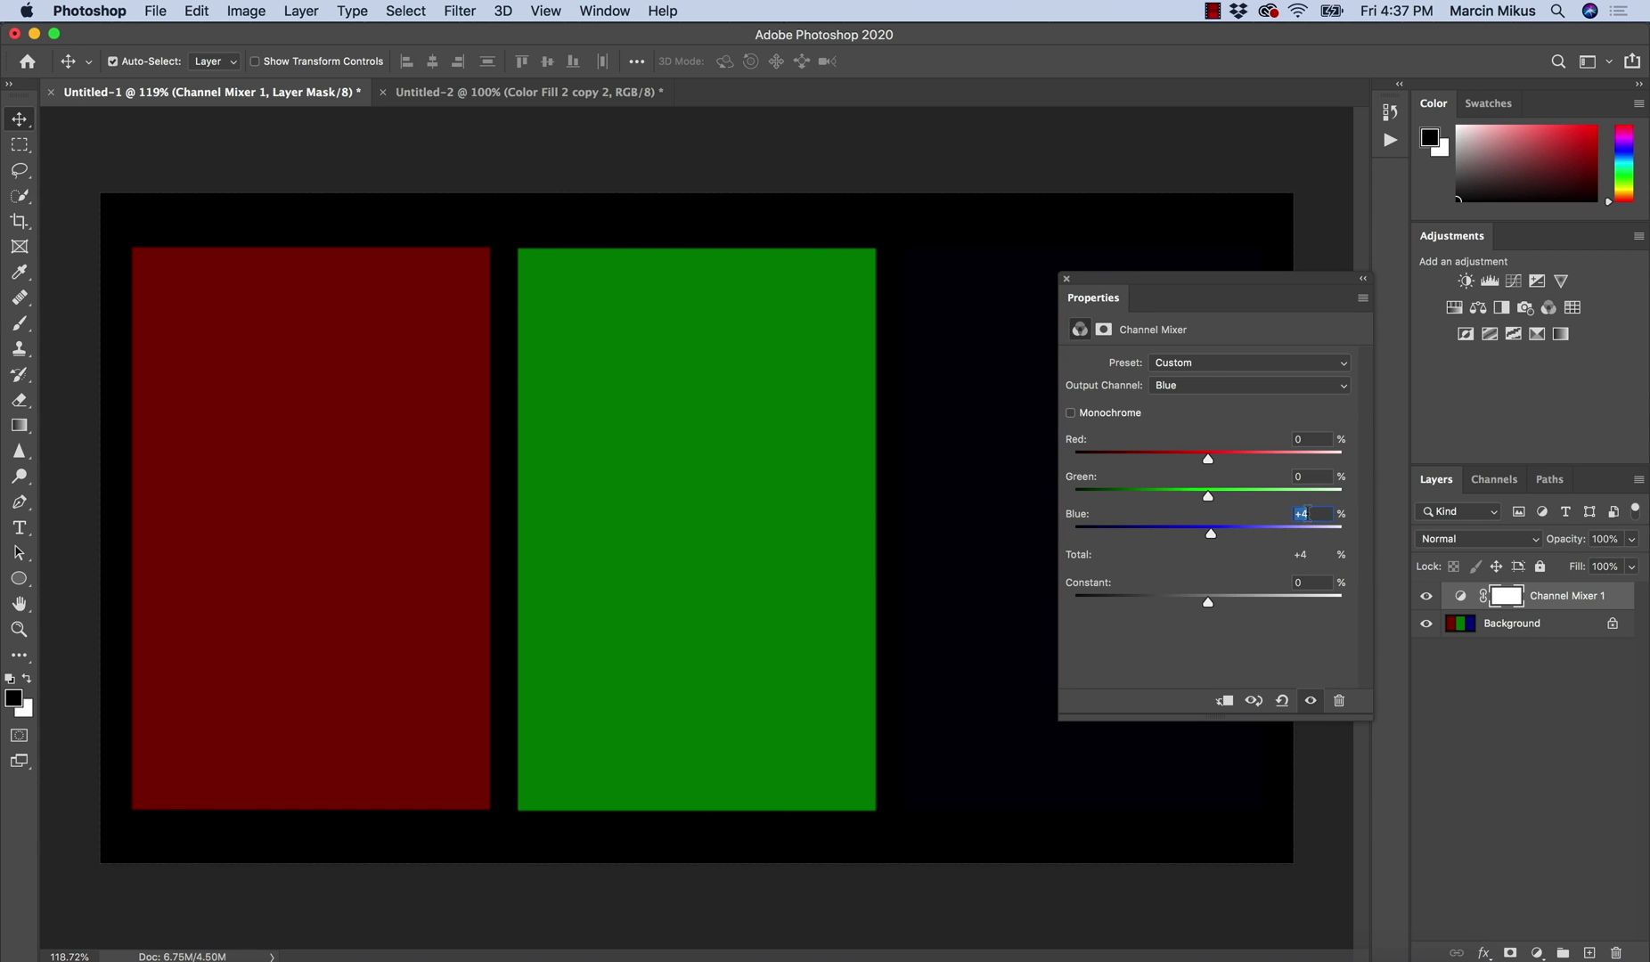
{"action": "type", "text": "100"}
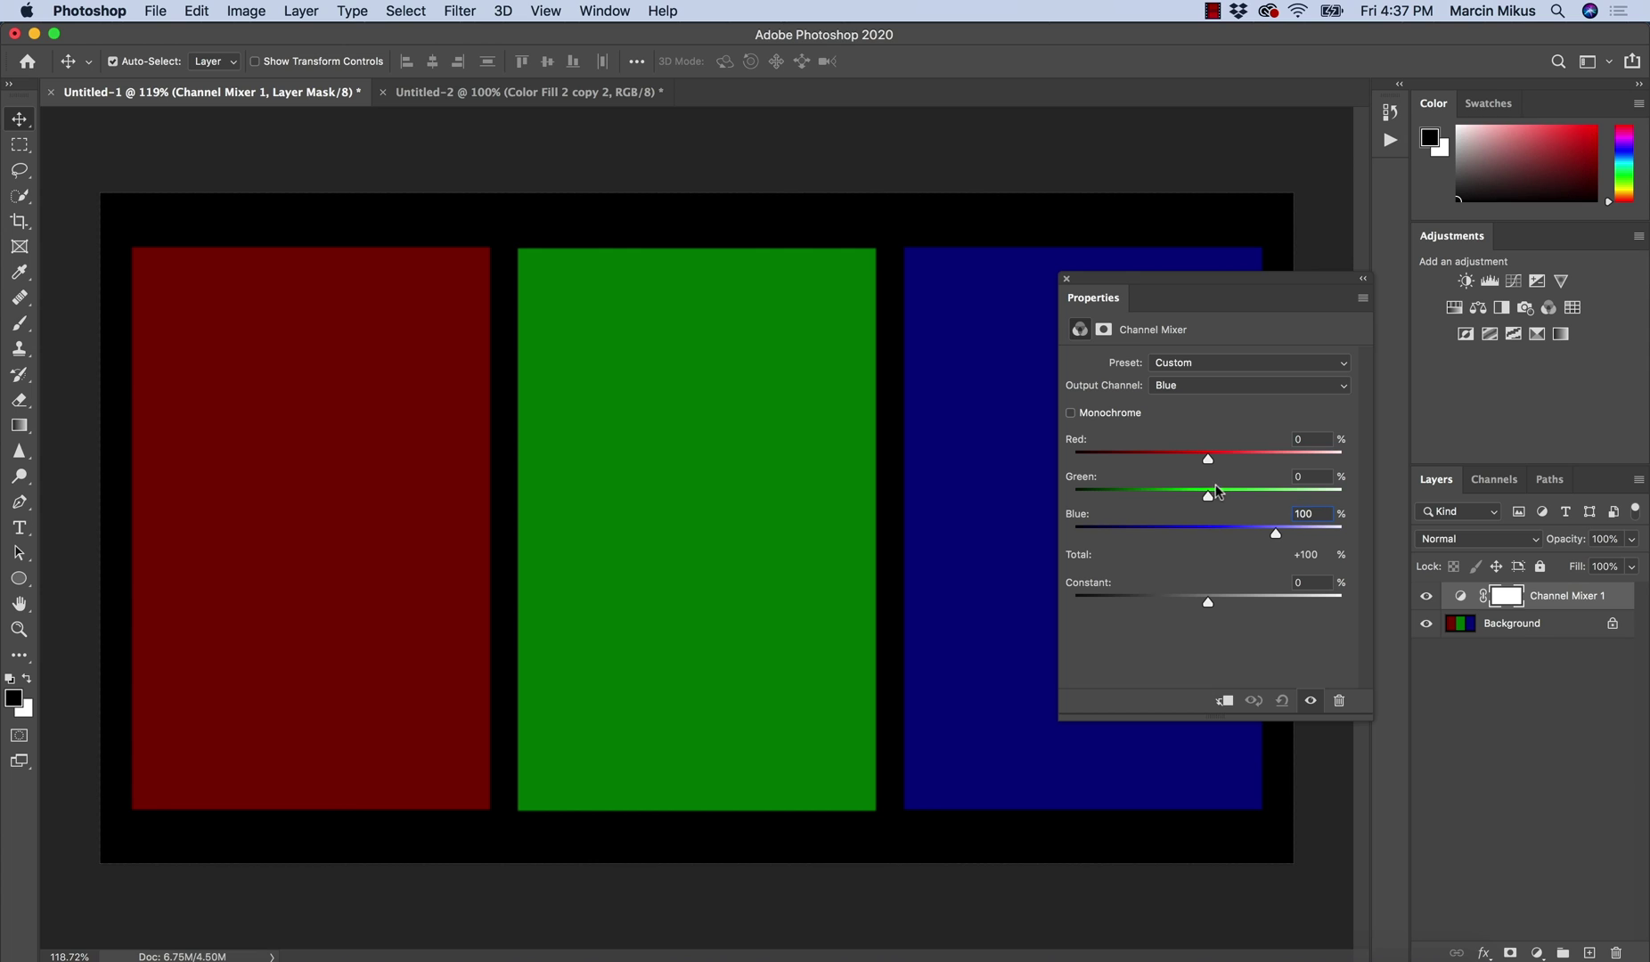
Vary the Blue output channel's green contribution and try its red at about +127%, resetting both to 0%
{"action": "left_click_drag", "start_coordinate": [1207, 495], "coordinate": [1293, 453]}
{"action": "type", "text": "0"}
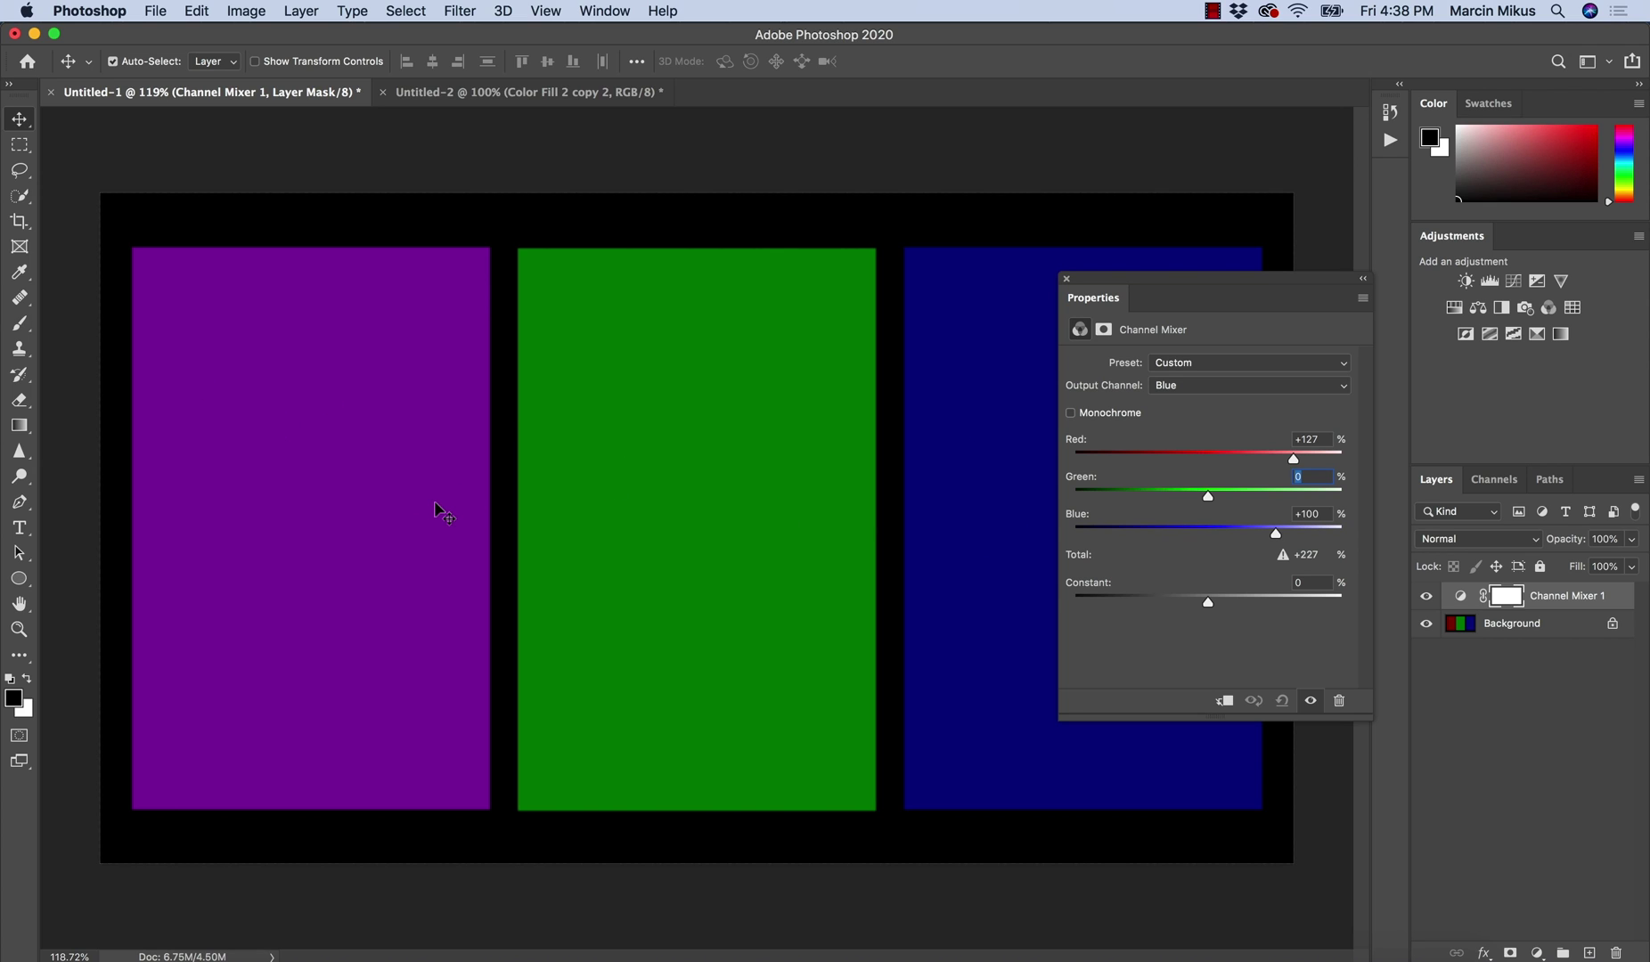
{"action": "left_click", "coordinate": [1322, 439]}
{"action": "type", "text": "0"}
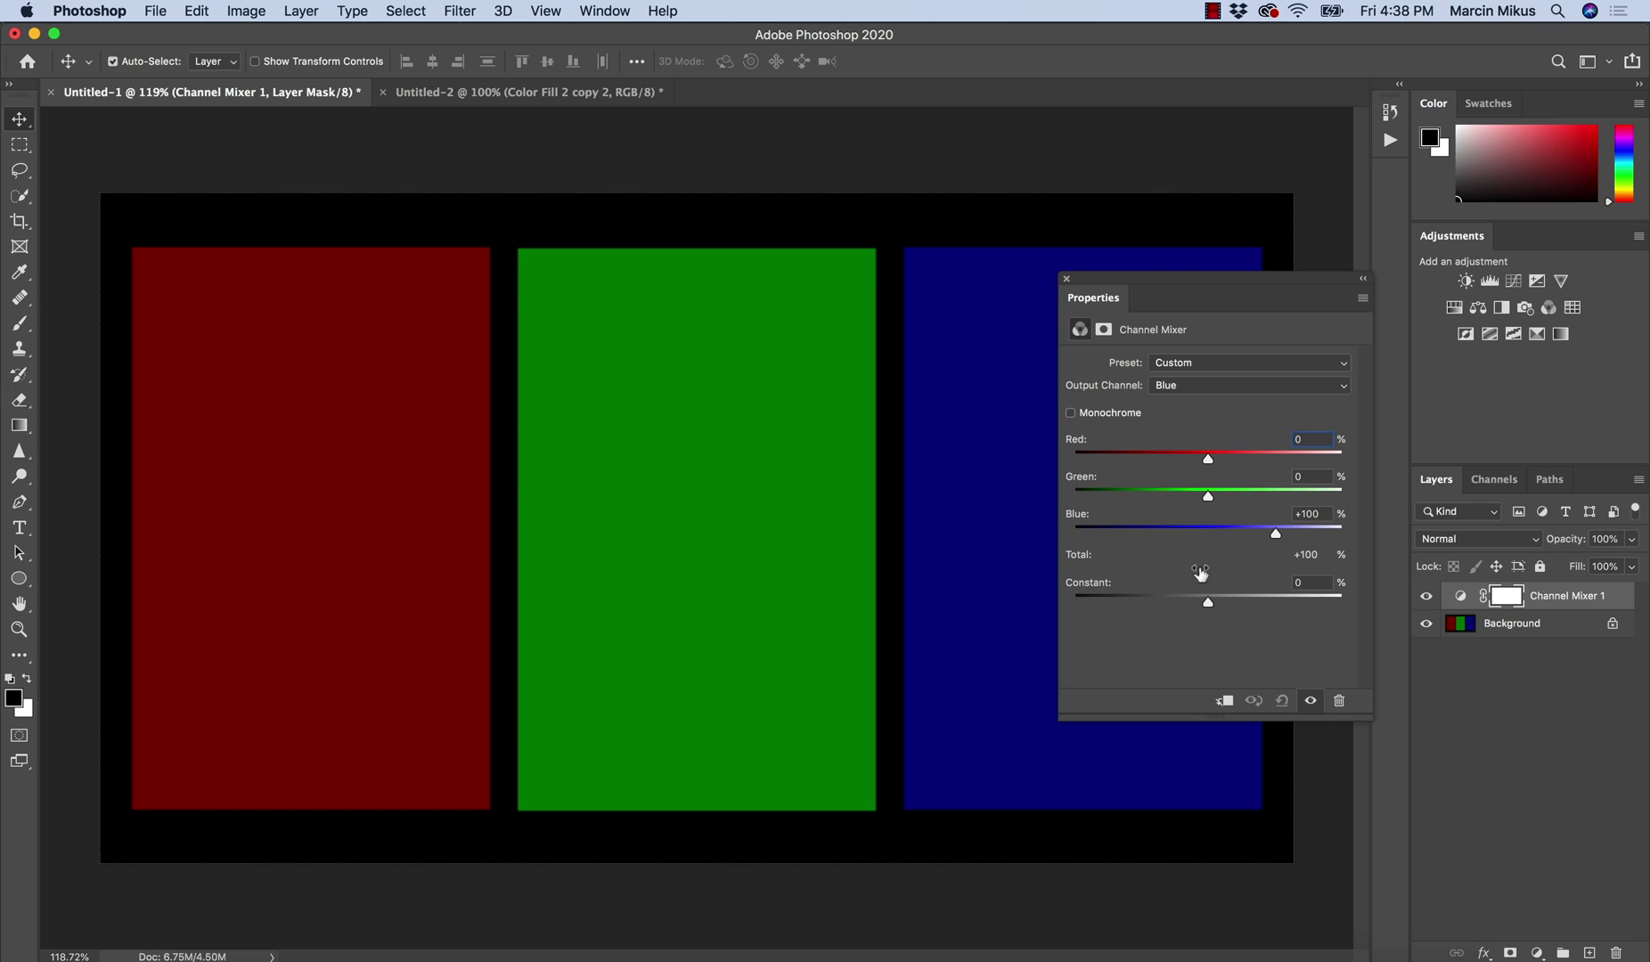
Switch to the Red output channel and try its Constant at about +121% and -50%, ending at 0%
{"action": "left_click", "coordinate": [1174, 388]}
{"action": "left_click", "coordinate": [1176, 352]}
{"action": "left_click_drag", "start_coordinate": [1208, 602], "coordinate": [1286, 600]}
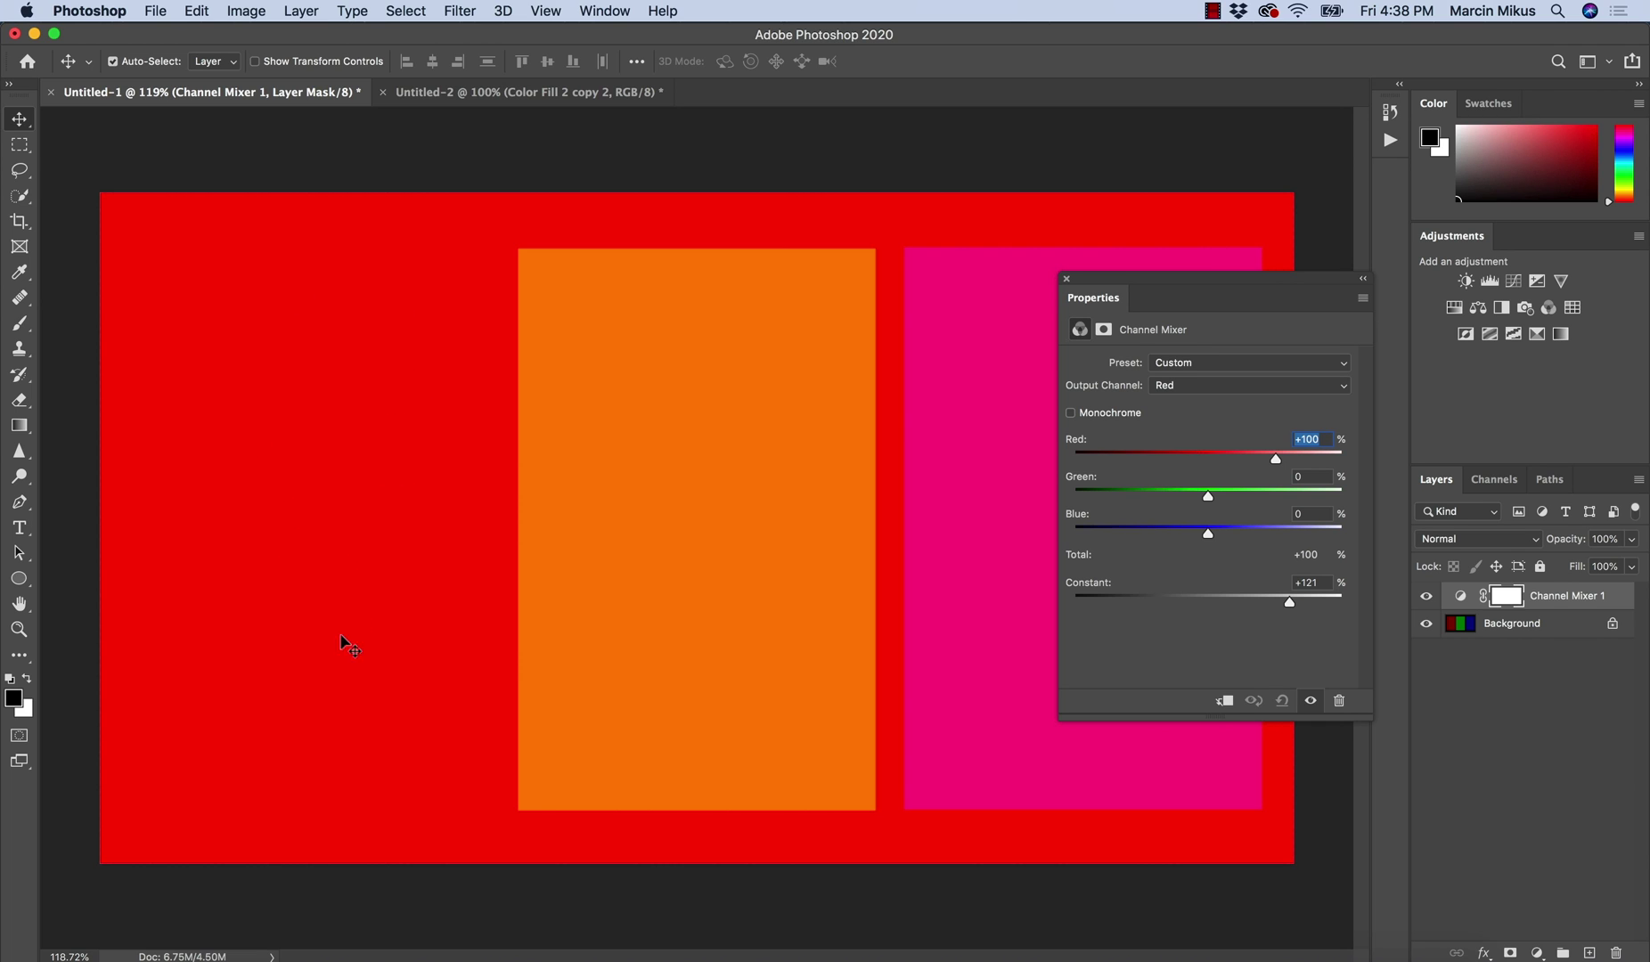
{"action": "left_click_drag", "start_coordinate": [1254, 602], "coordinate": [1296, 605]}
{"action": "left_click_drag", "start_coordinate": [1230, 596], "coordinate": [1176, 605]}
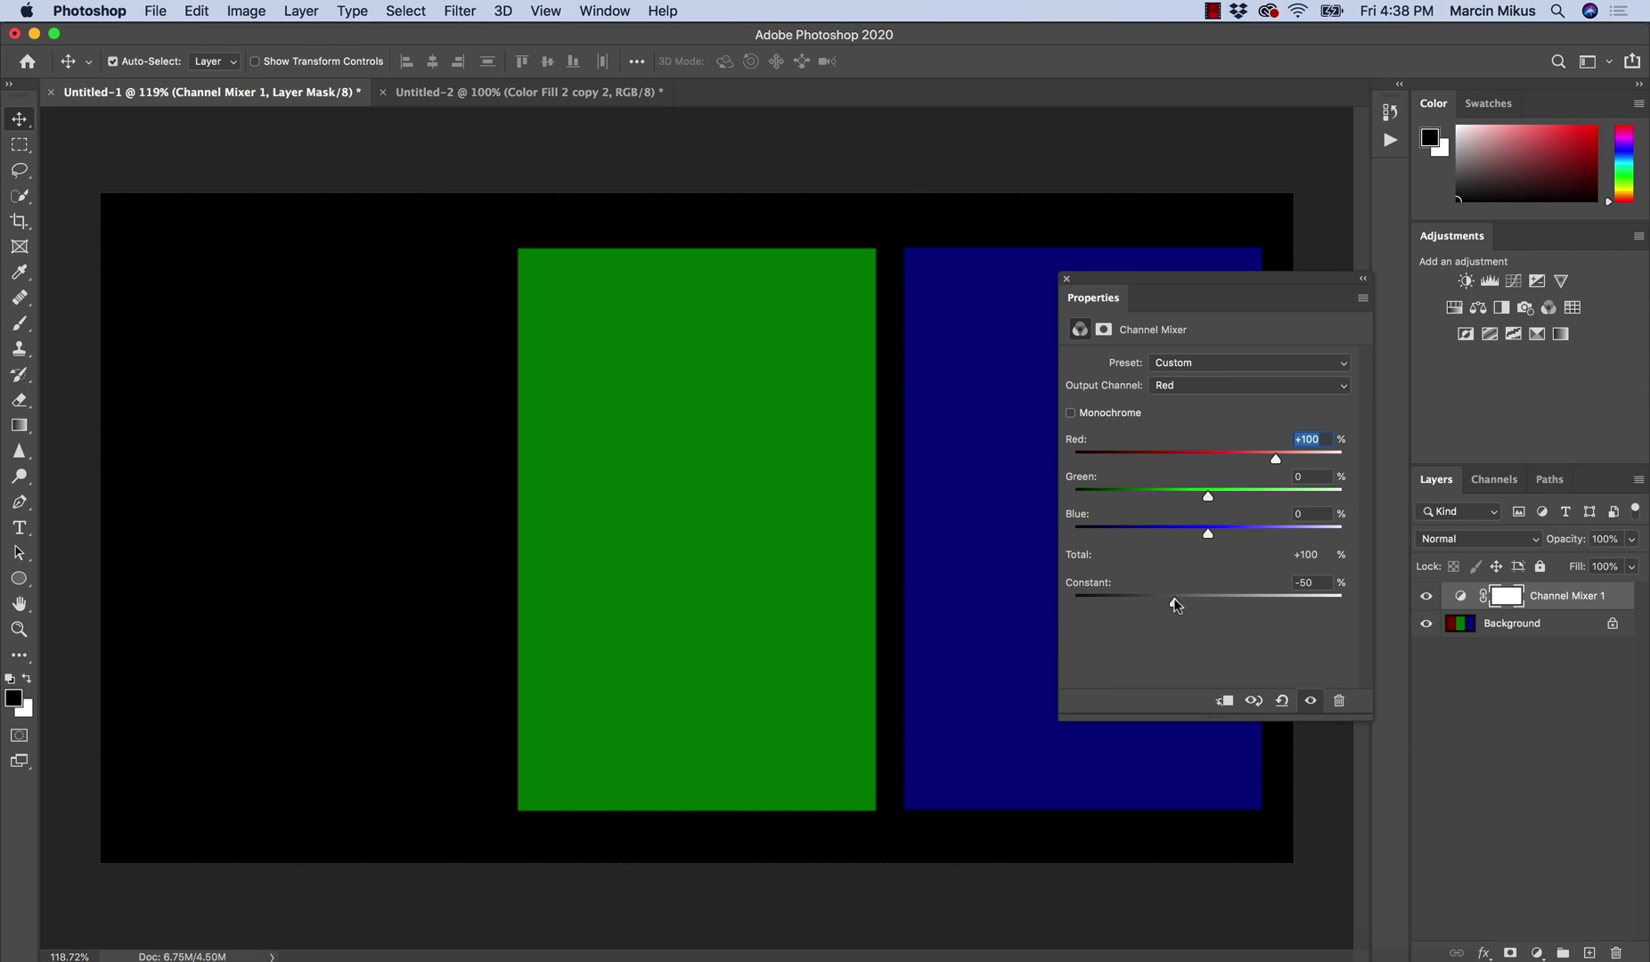
{"action": "left_click", "coordinate": [1302, 586]}
{"action": "type", "text": "0"}
Switch to the Green output channel, vary its Constant down to about -66%, and reset it to 0%
{"action": "left_click", "coordinate": [1173, 388]}
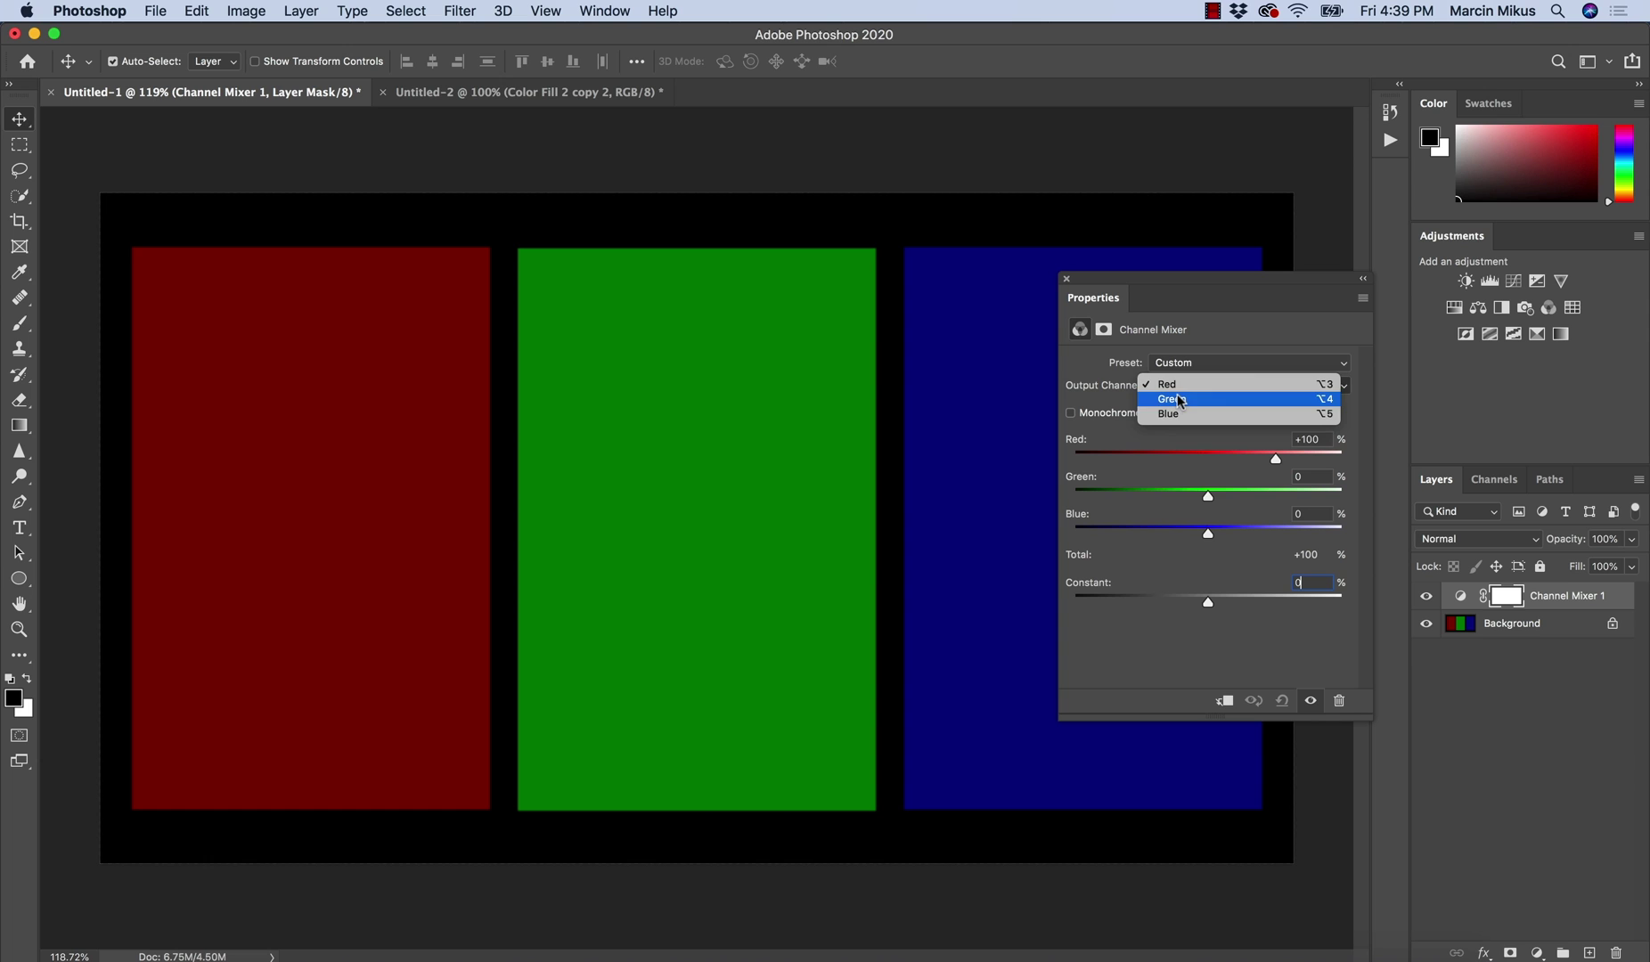
{"action": "left_click", "coordinate": [1185, 398]}
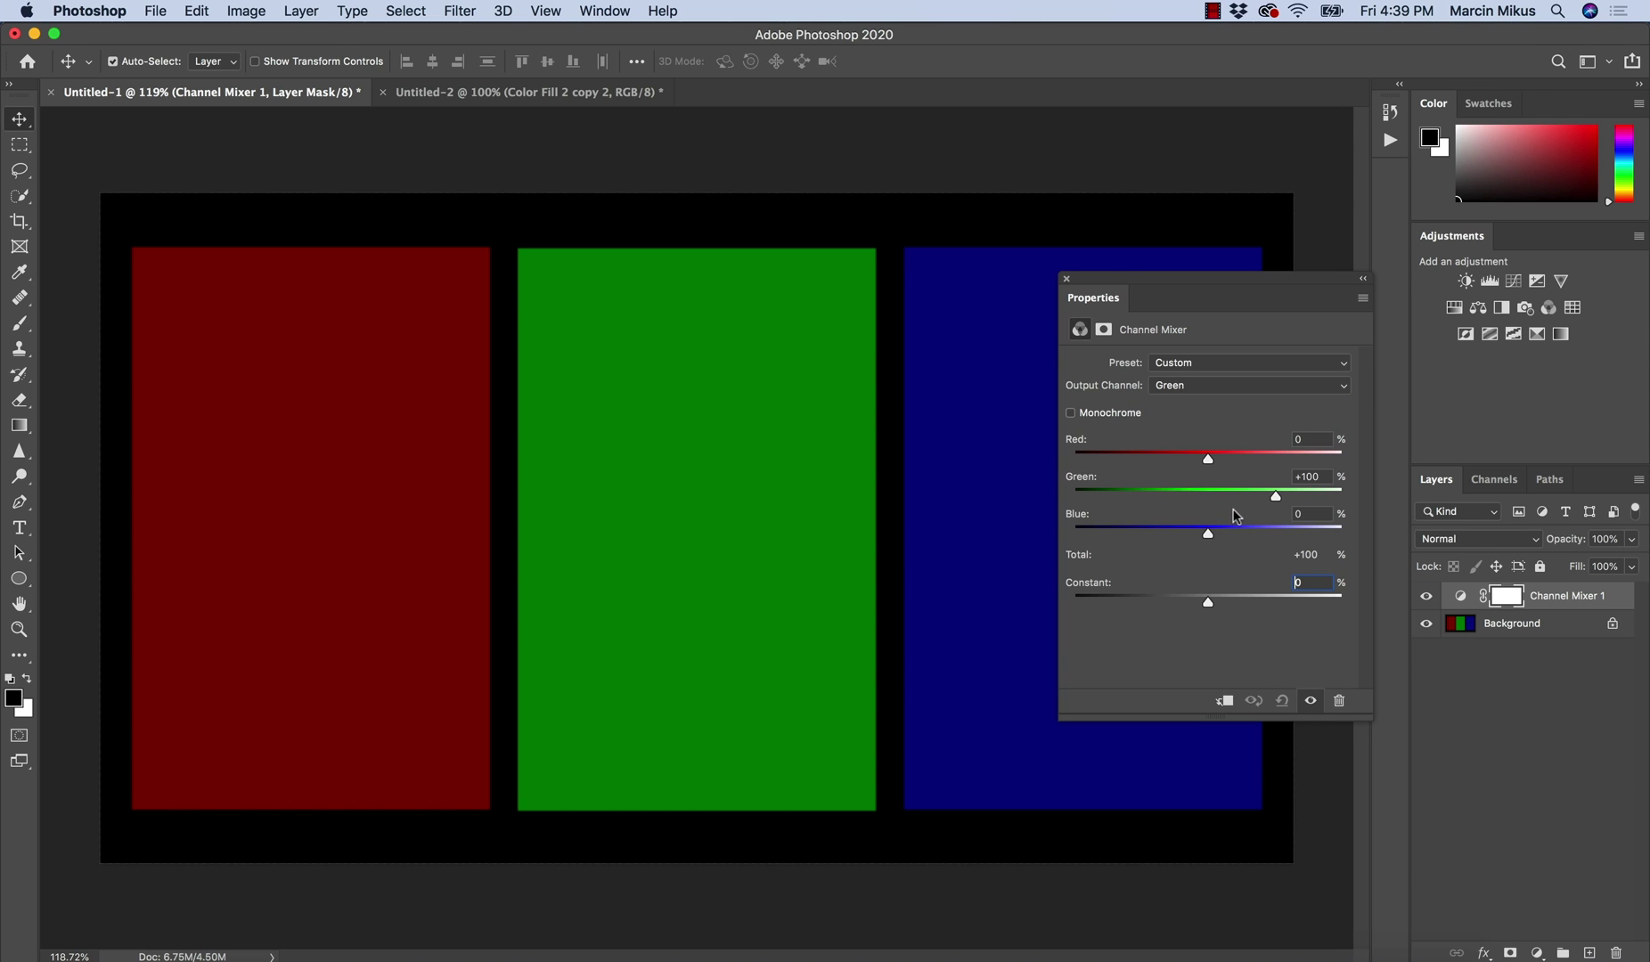
{"action": "left_click_drag", "start_coordinate": [1208, 602], "coordinate": [1295, 600]}
{"action": "scroll", "coordinate": [1289, 586], "scroll_direction": "down", "scroll_amount": 20}
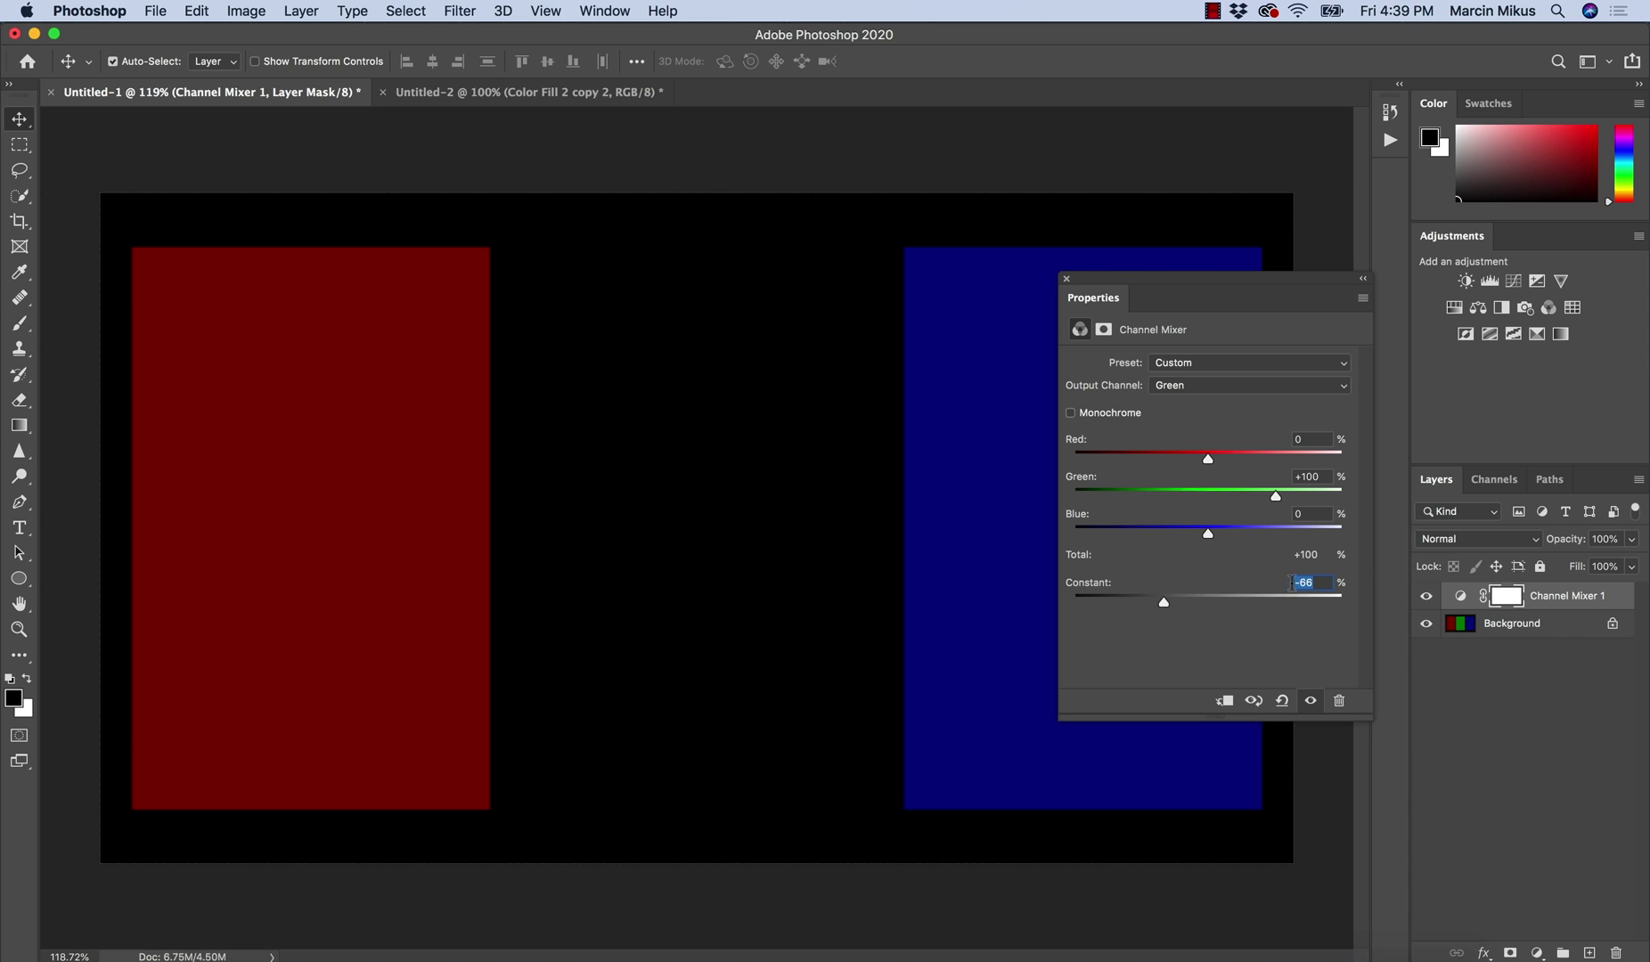
{"action": "type", "text": "0"}
Switch to the Blue output channel, lower its Constant to about -34%, and reset it to 0%
{"action": "left_click", "coordinate": [1189, 384]}
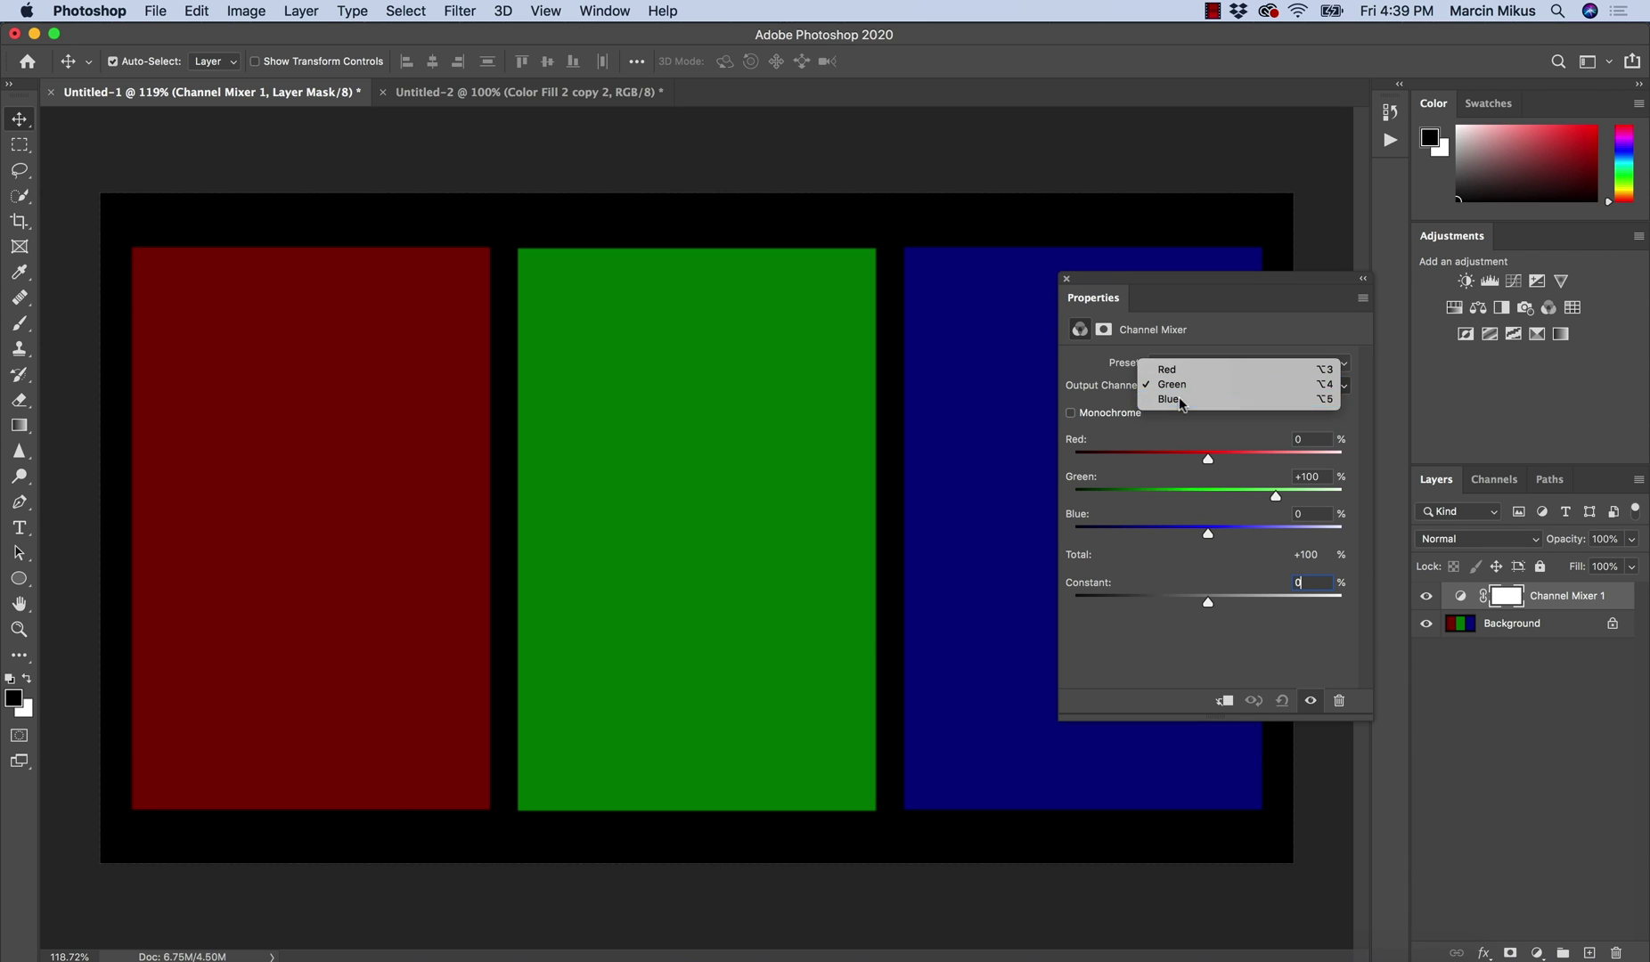
{"action": "left_click", "coordinate": [1182, 399]}
{"action": "mouse_move", "coordinate": [1208, 602]}
{"action": "left_mouse_down"}
{"action": "mouse_move", "coordinate": [1303, 606]}
{"action": "mouse_move", "coordinate": [1186, 606]}
{"action": "left_mouse_up"}
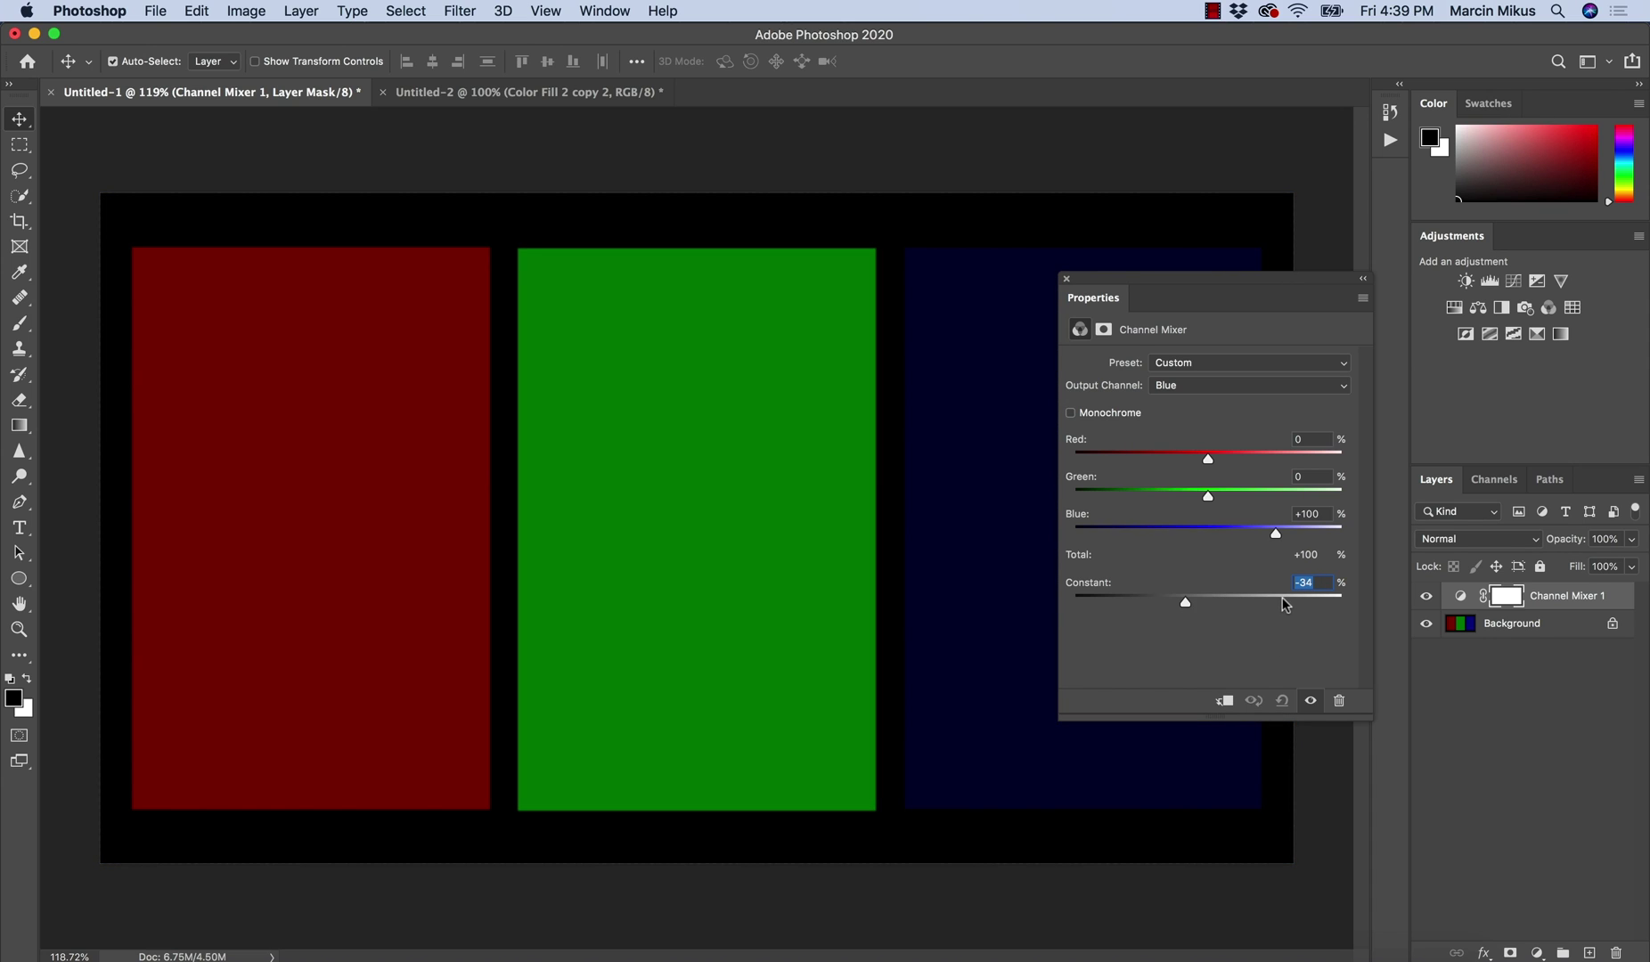
{"action": "type", "text": "0"}
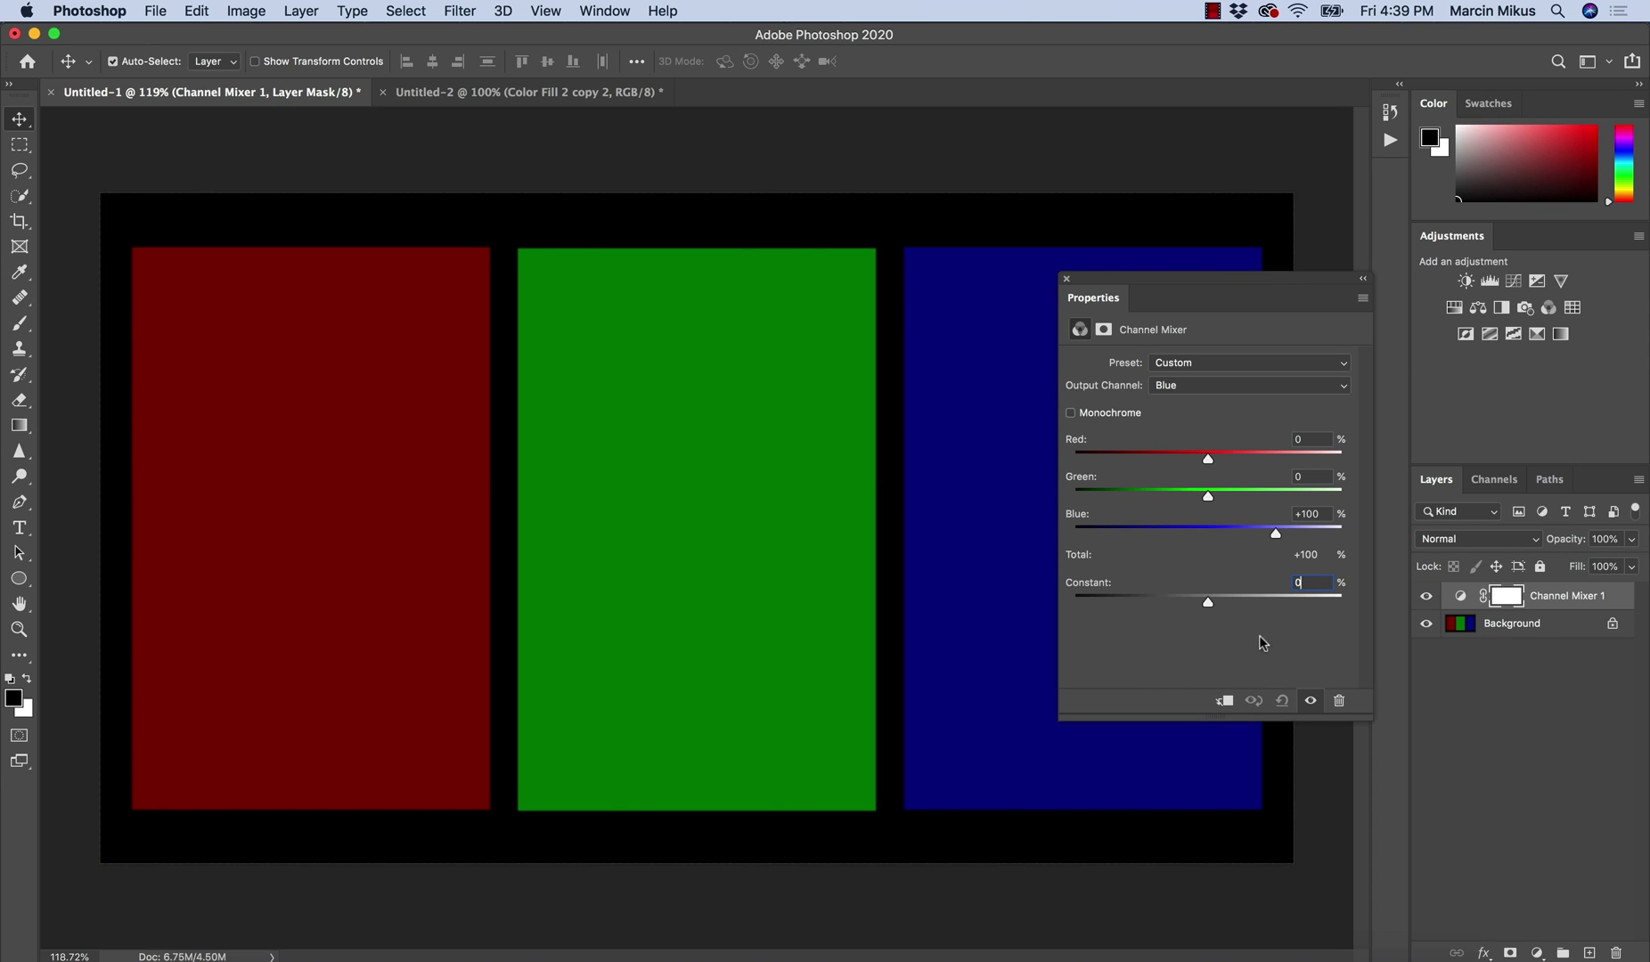
Turn on Monochrome for the Channel Mixer adjustment
{"action": "left_click", "coordinate": [1094, 418]}
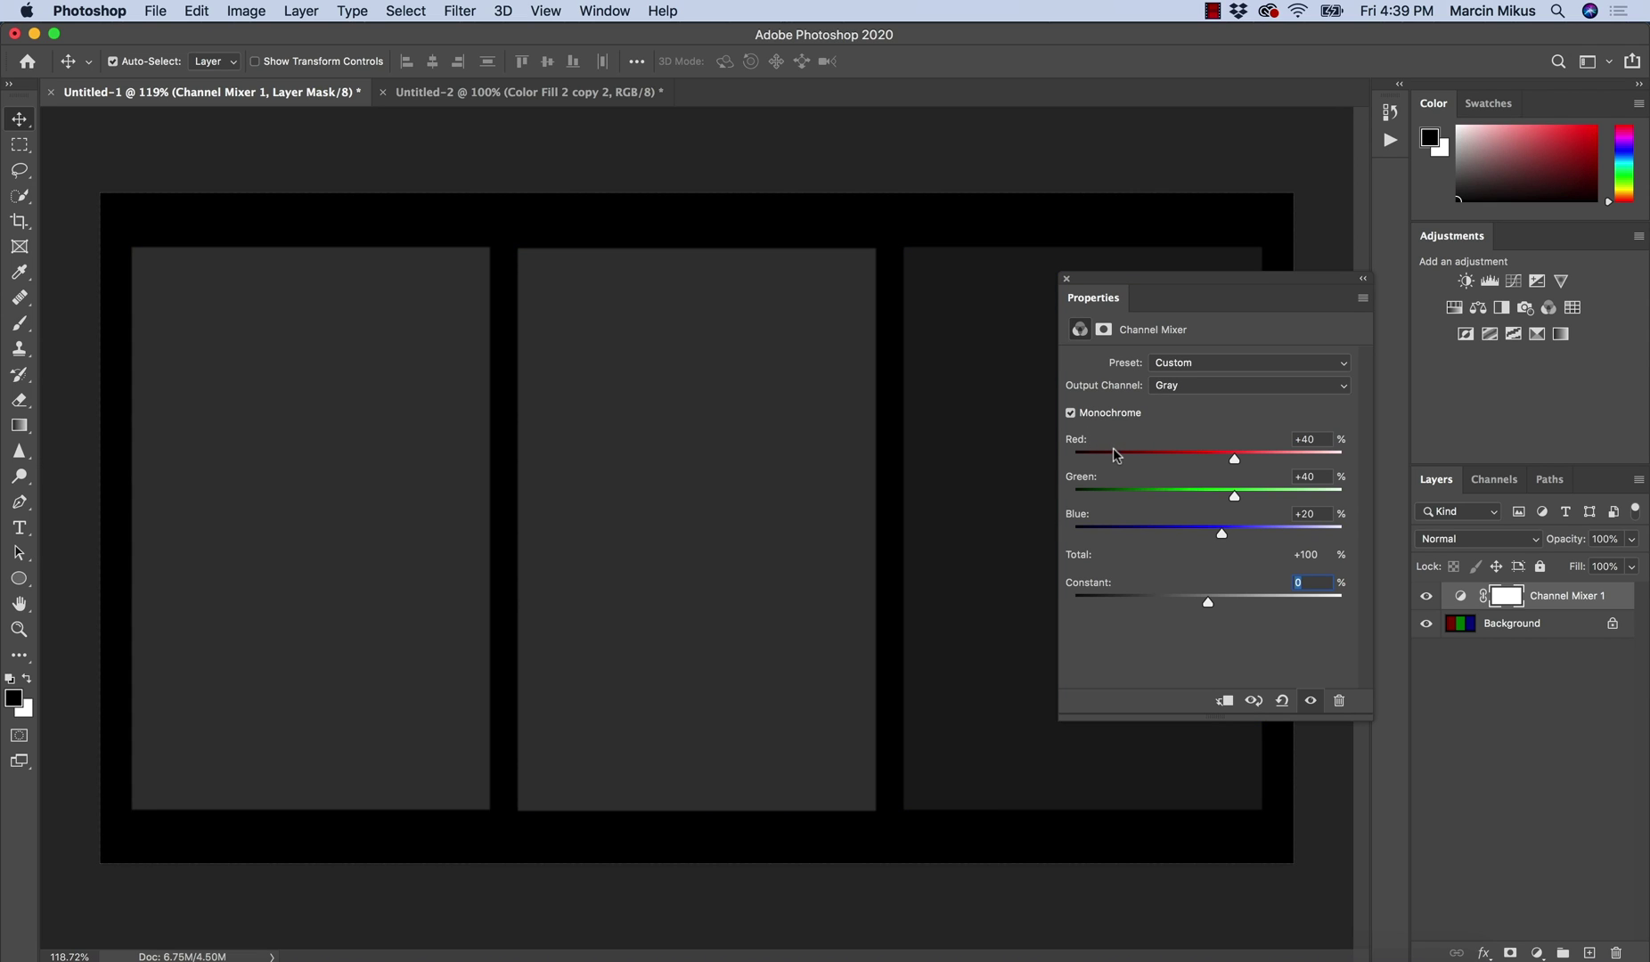
Raise the monochrome sources to Red +53%, Green +57% and Blue +61%, then try Constant at -29% and reset it to 0%
{"action": "left_click_drag", "start_coordinate": [1235, 460], "coordinate": [1250, 533]}
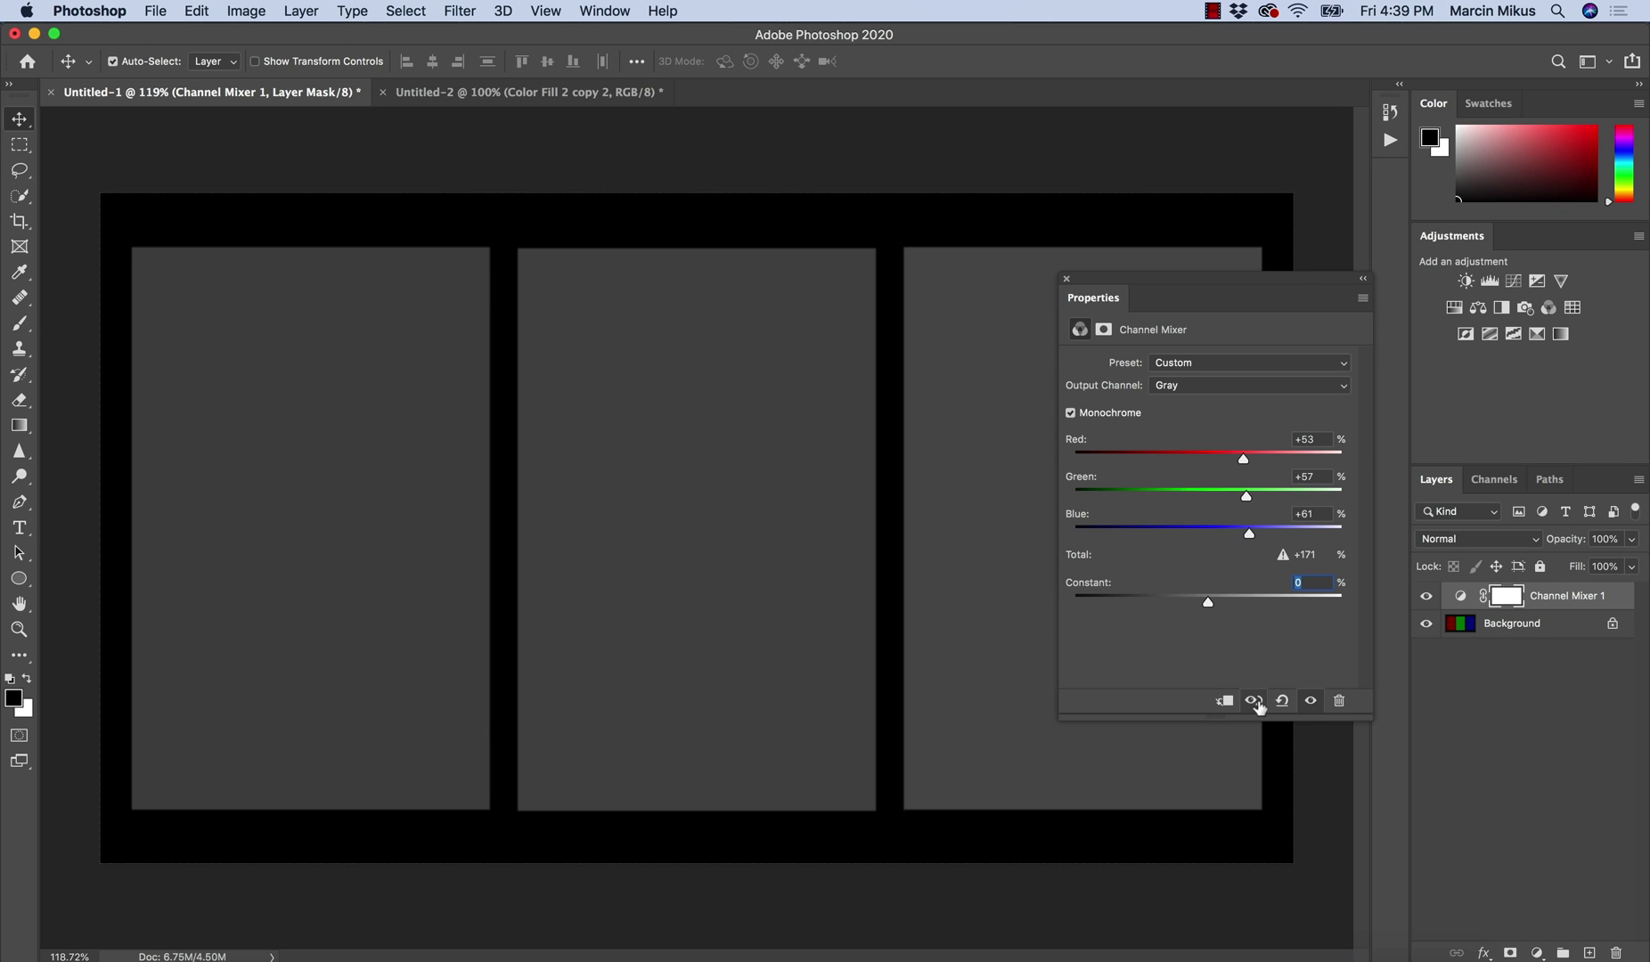
{"action": "mouse_move", "coordinate": [1208, 602]}
{"action": "left_mouse_down"}
{"action": "mouse_move", "coordinate": [1254, 598]}
{"action": "mouse_move", "coordinate": [1190, 601]}
{"action": "left_mouse_up"}
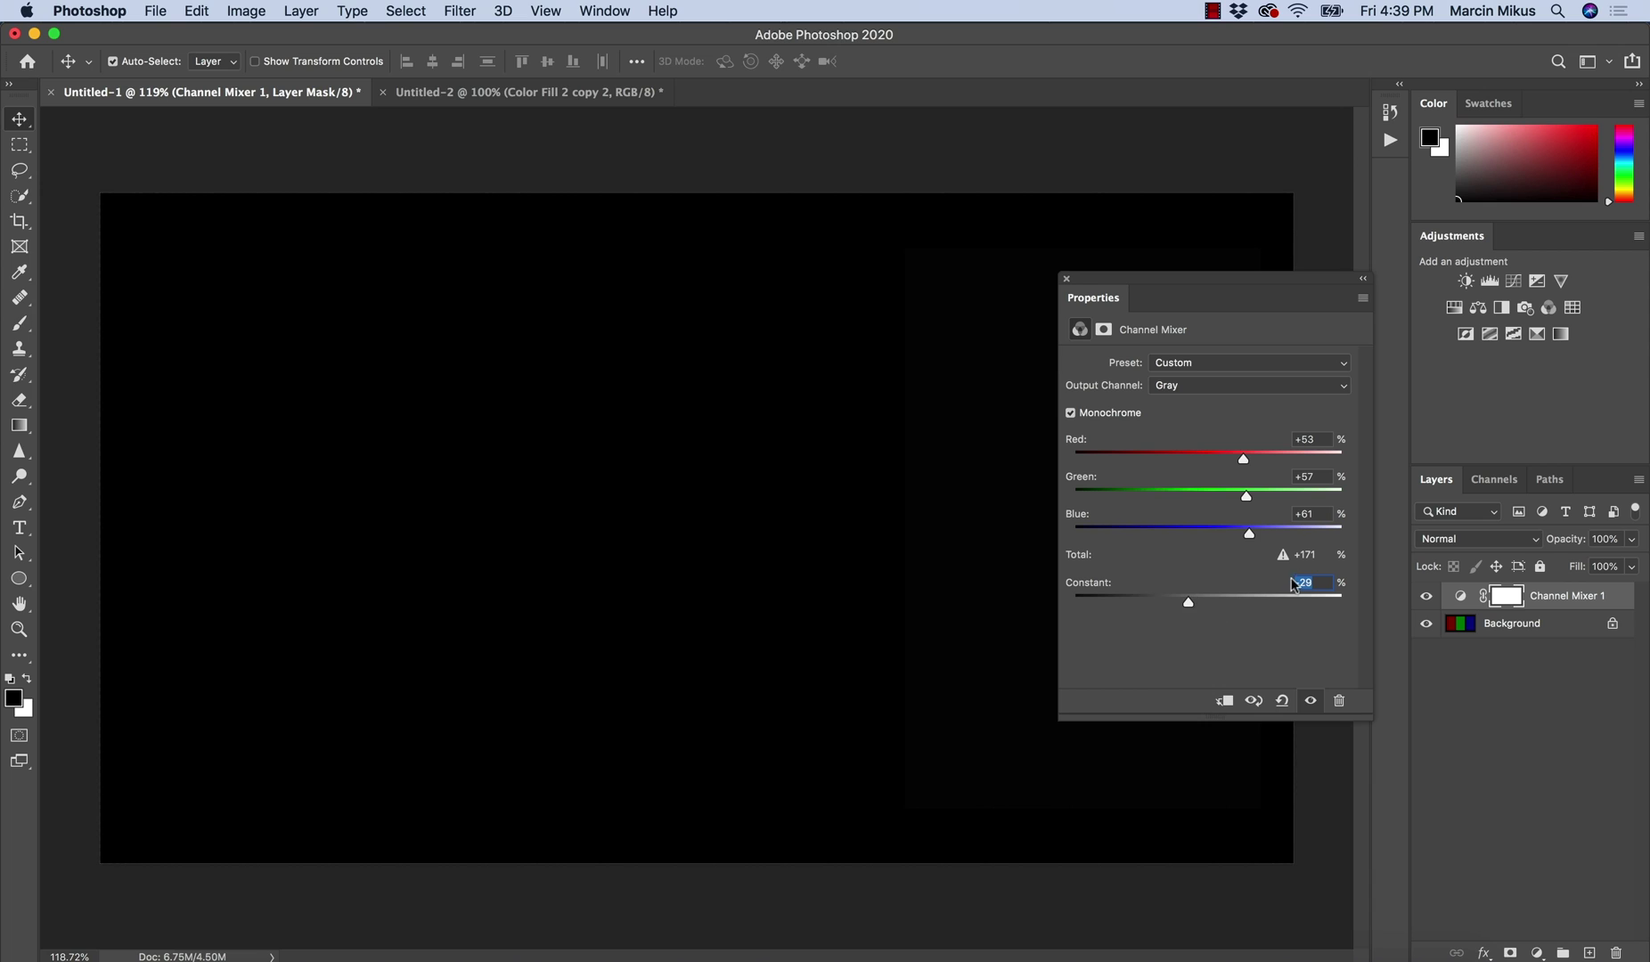
{"action": "type", "text": "0"}
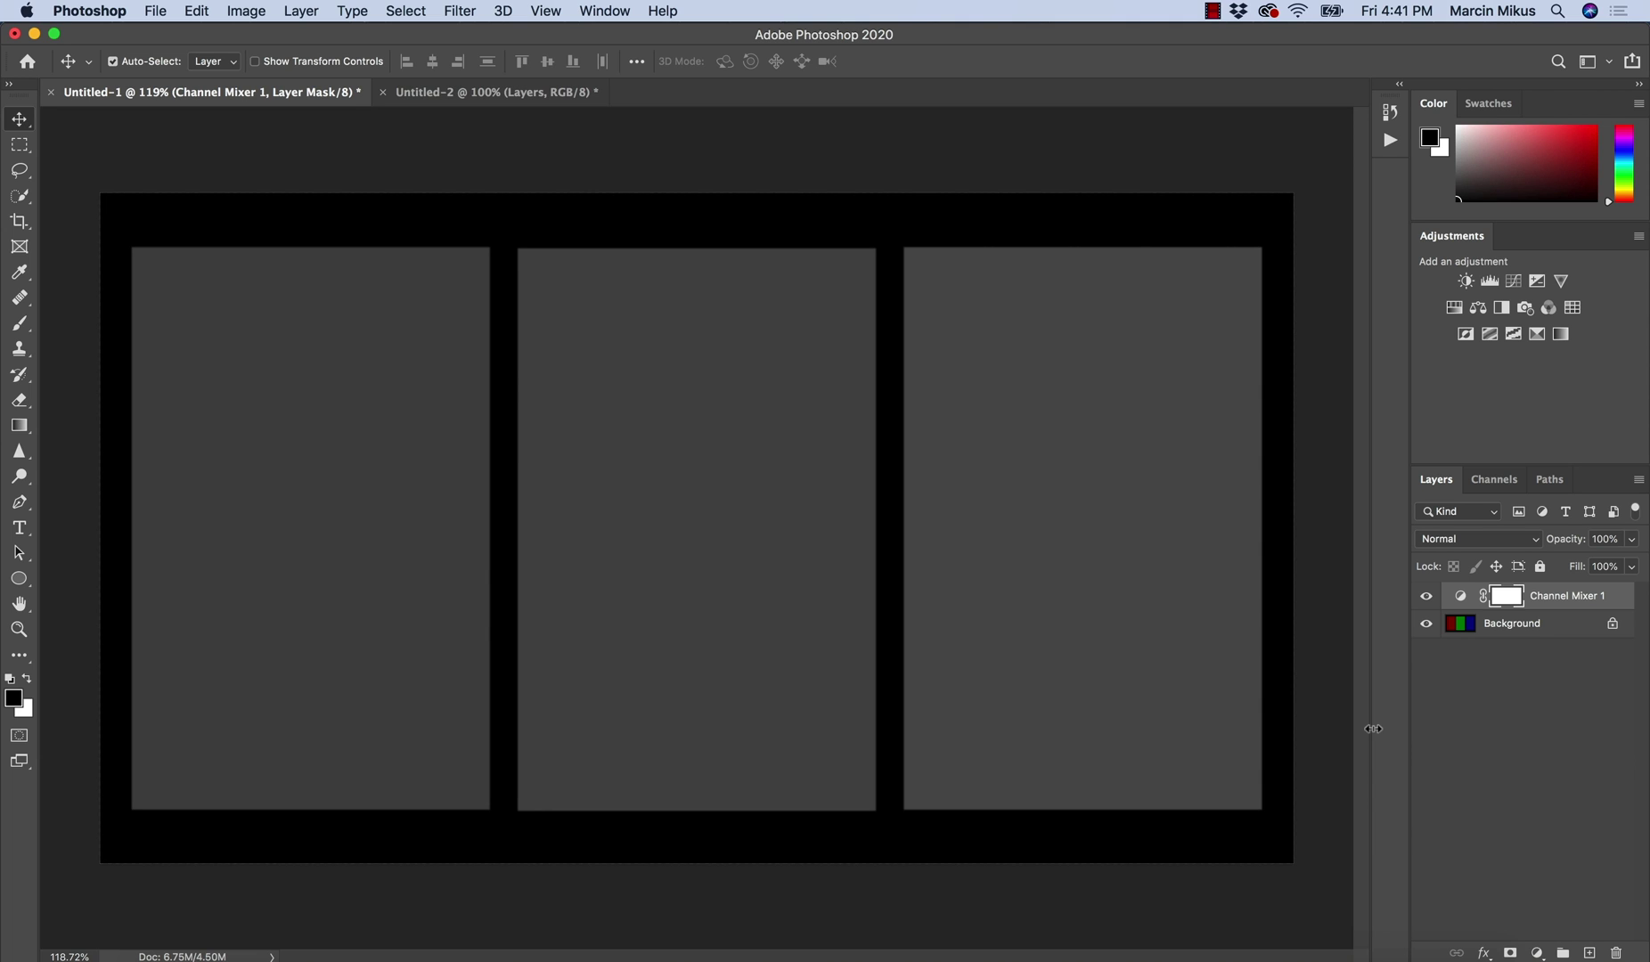
Switch to the Untitled-2 document and add a Channel Mixer adjustment layer above the Layers group
{"action": "left_click", "coordinate": [450, 92]}
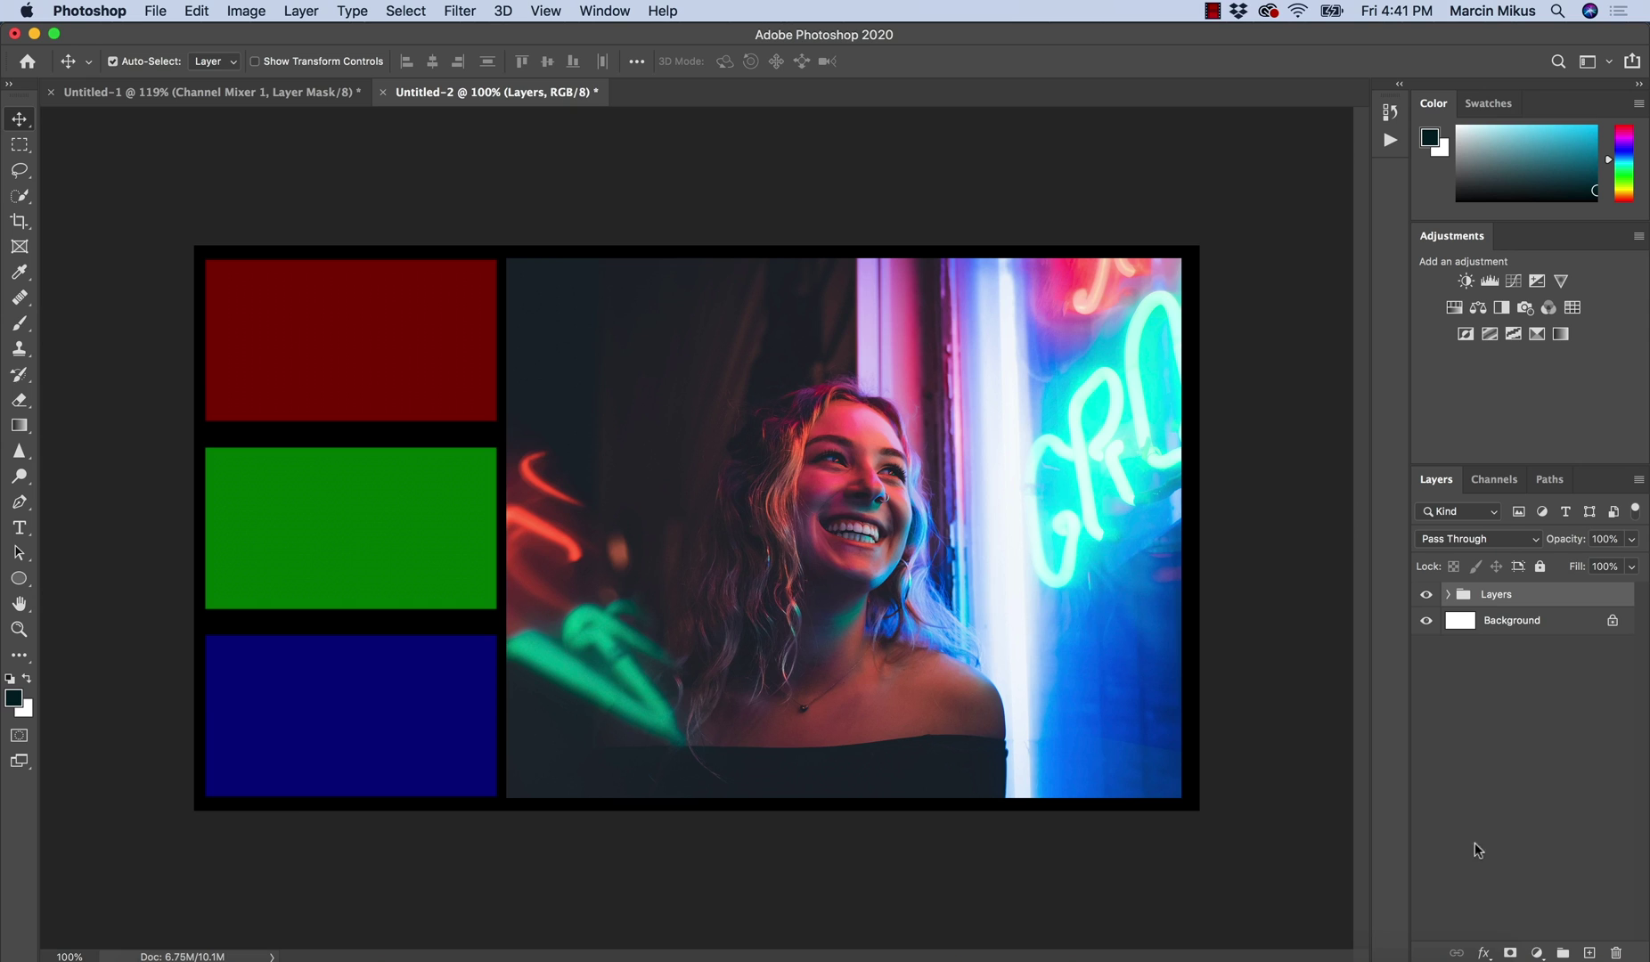
{"action": "left_click", "coordinate": [1537, 952]}
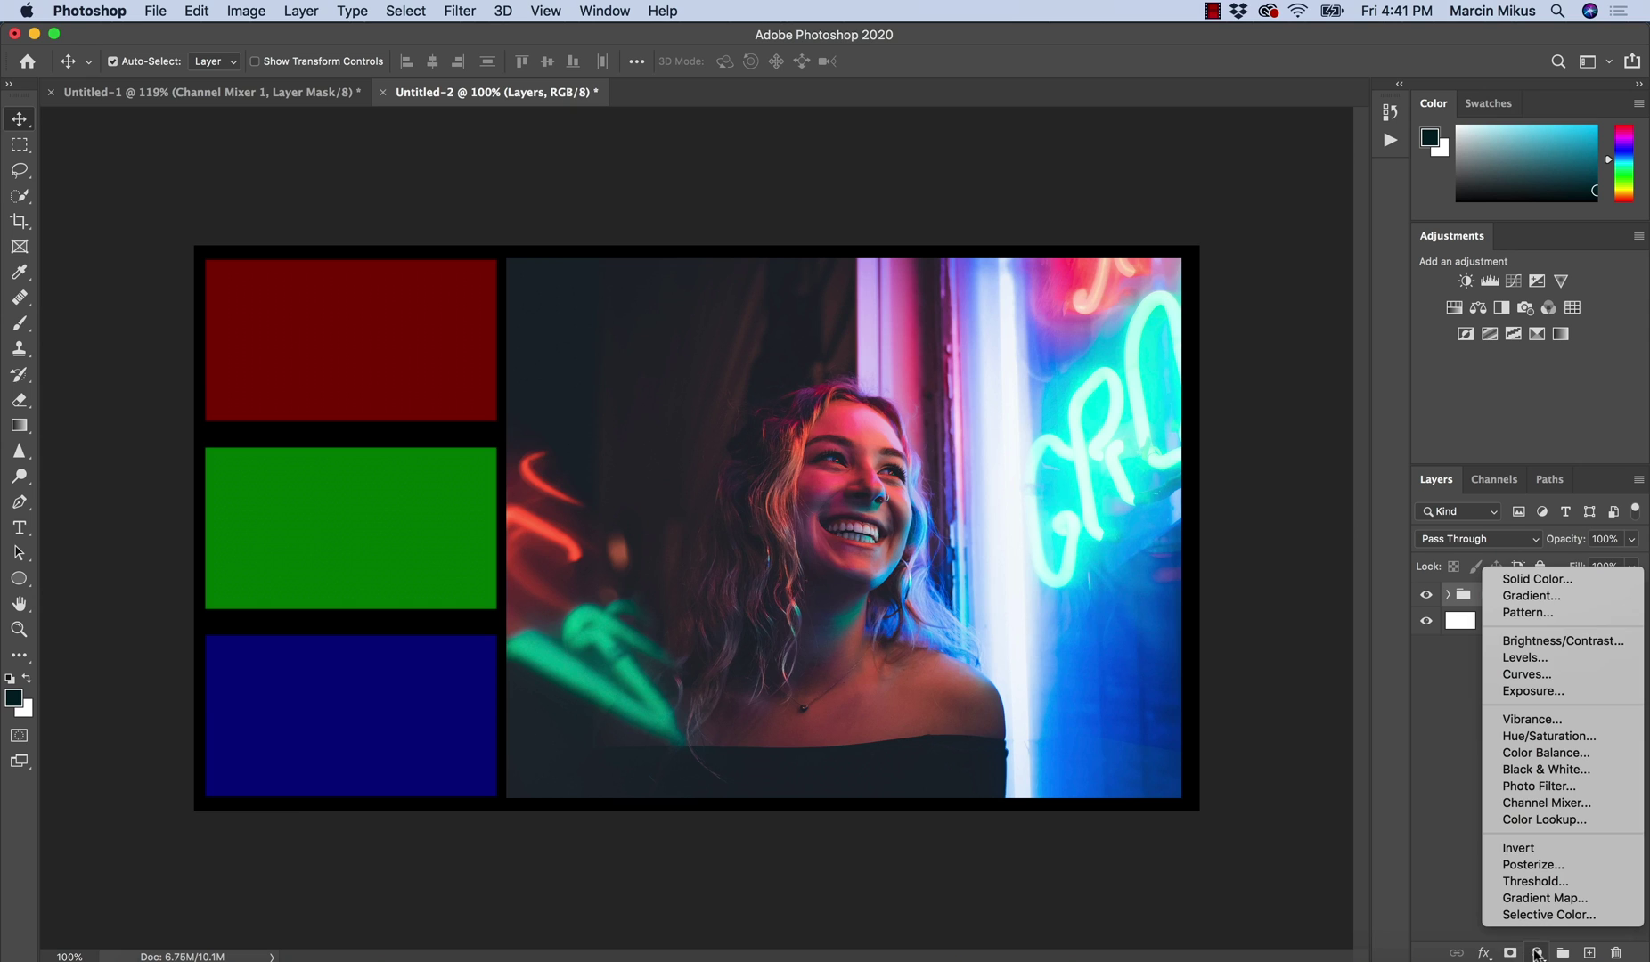
{"action": "left_click", "coordinate": [1548, 803]}
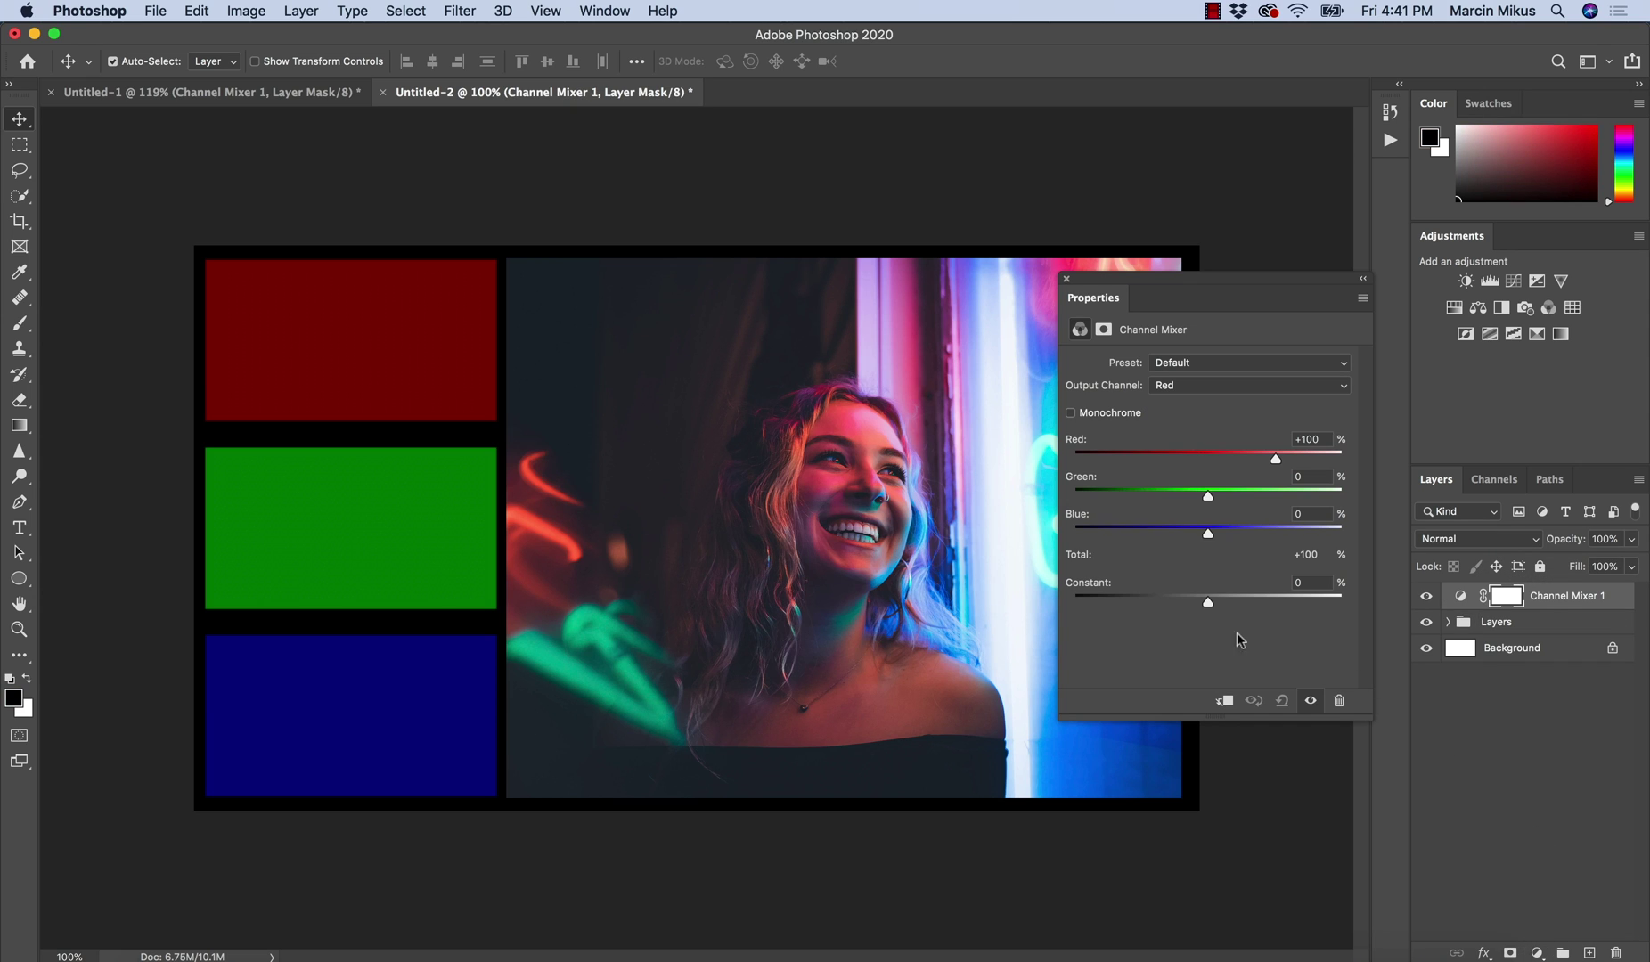
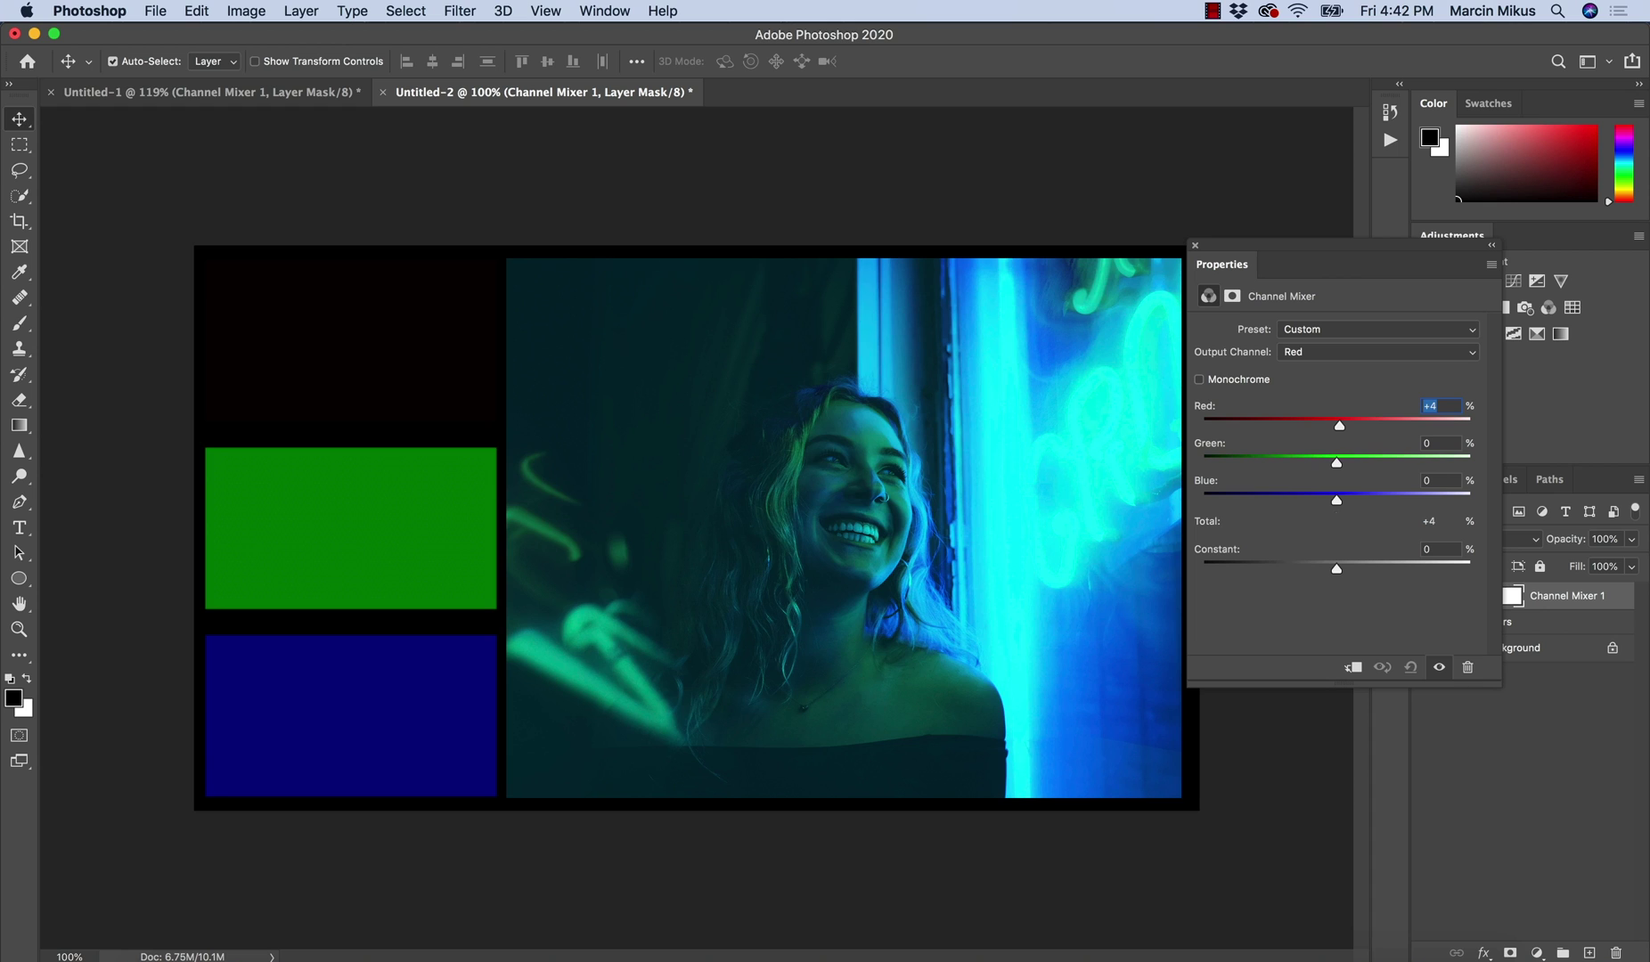
Set the Red output channel's Red source back to 100% and switch to the Blue output channel
{"action": "type", "text": "100"}
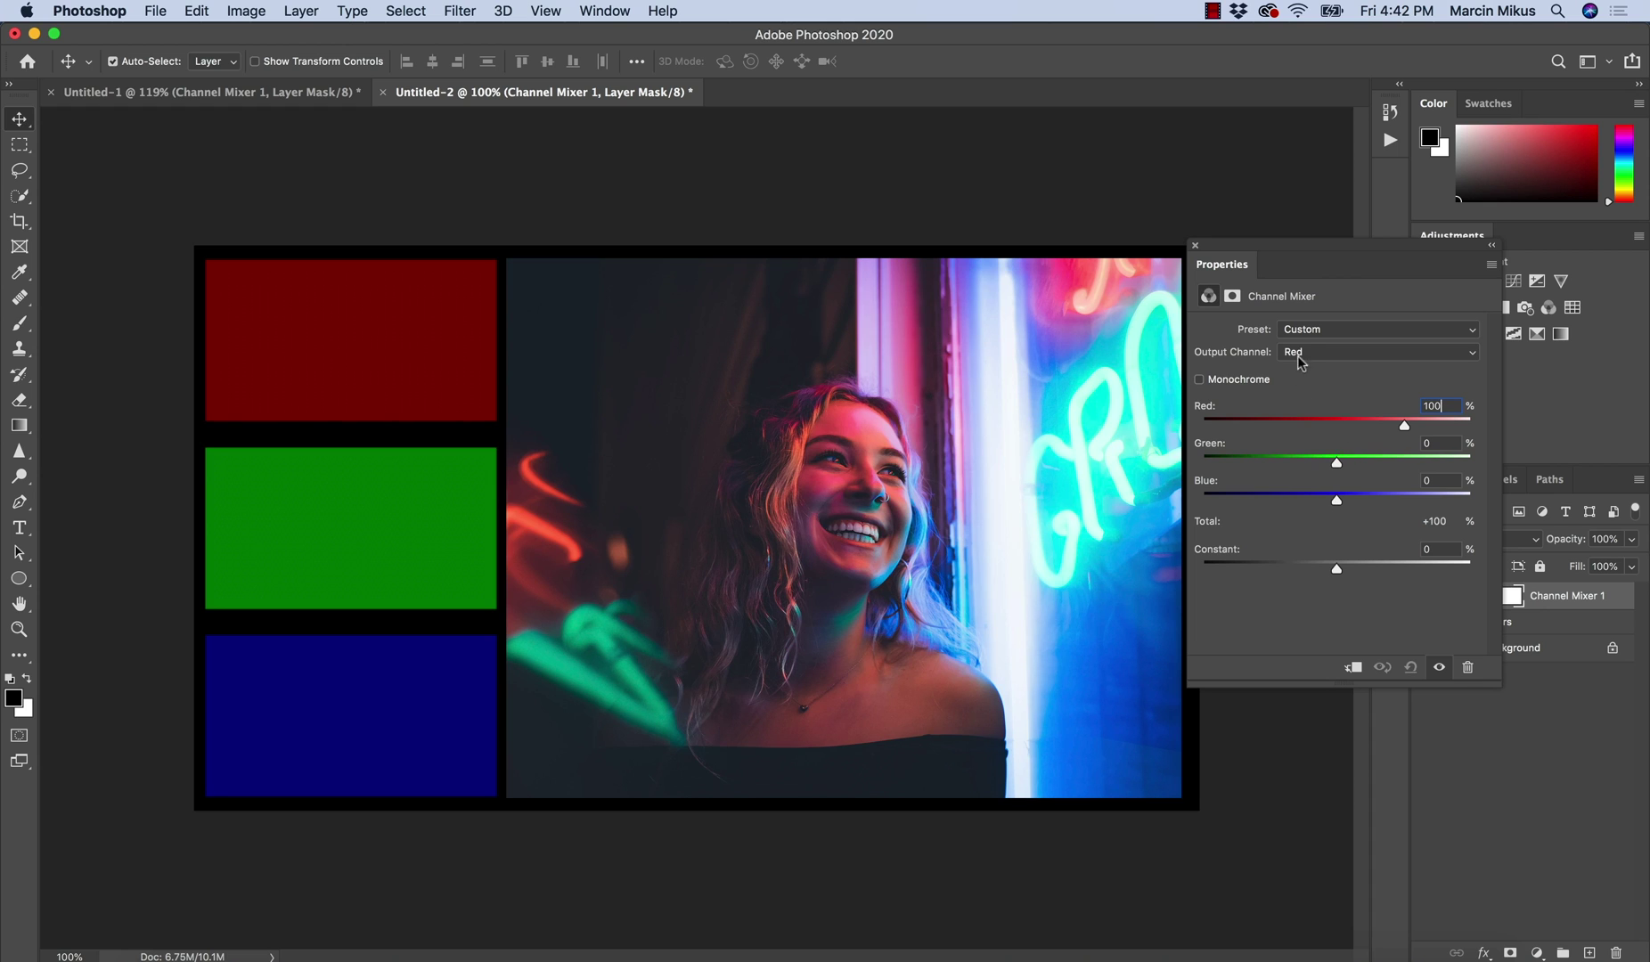
{"action": "left_click", "coordinate": [1301, 356]}
{"action": "left_click", "coordinate": [1302, 375]}
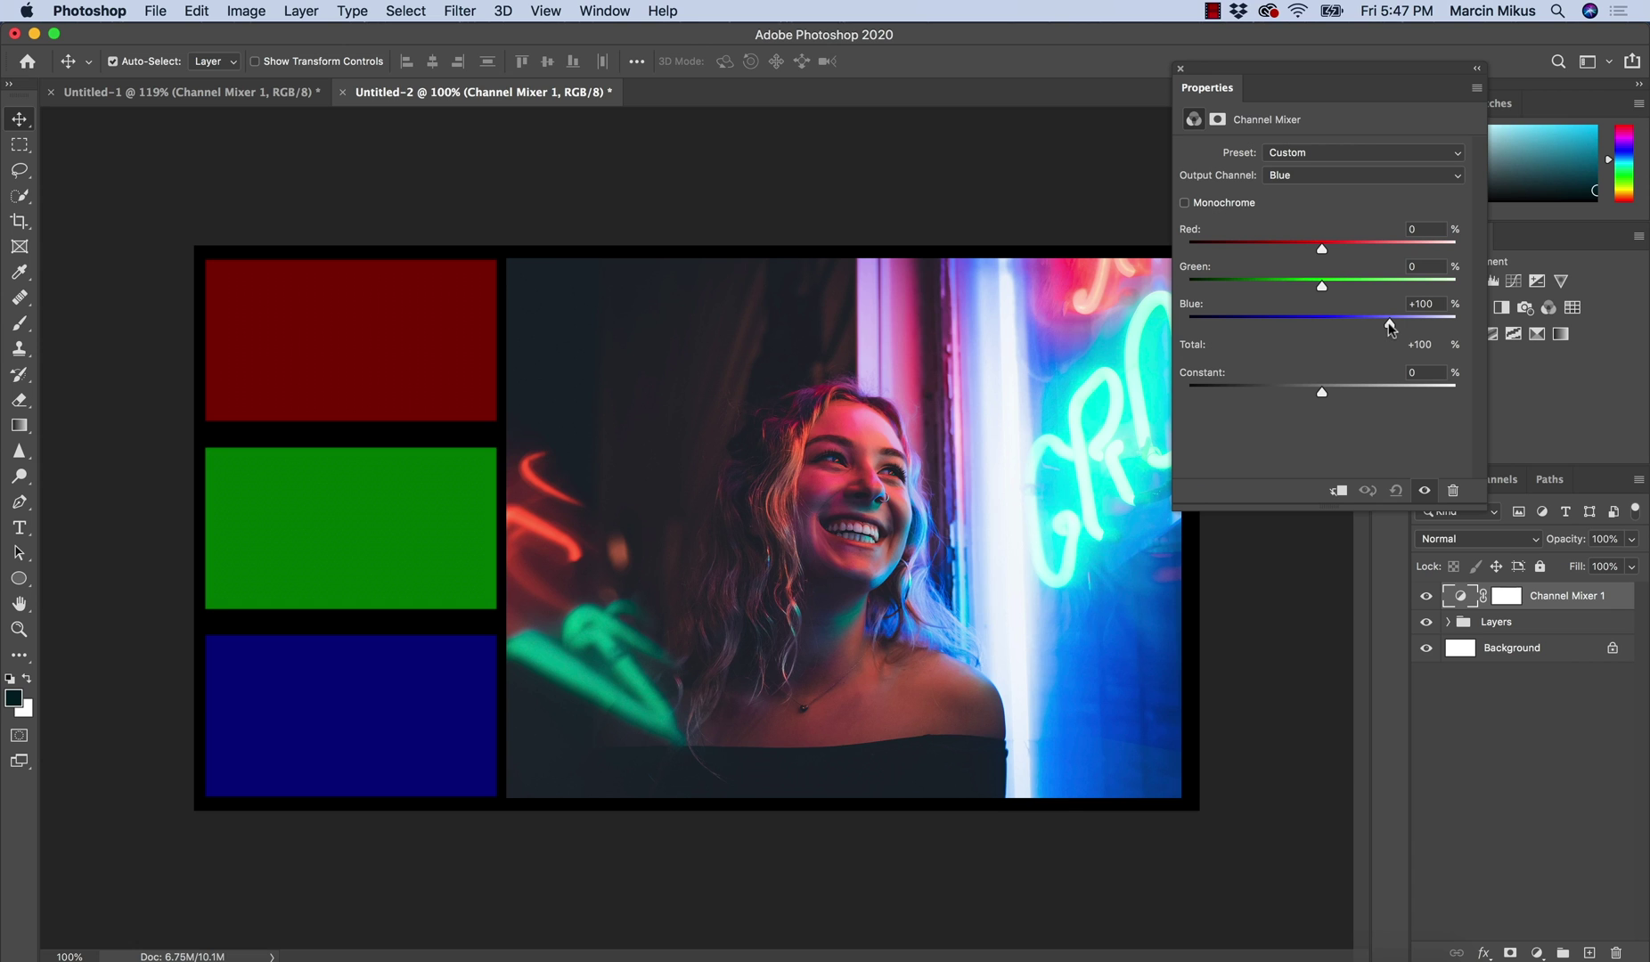
Lower the Blue output channel's Blue source to about +7%, then set it to 0%
{"action": "left_click_drag", "start_coordinate": [1390, 325], "coordinate": [1327, 328]}
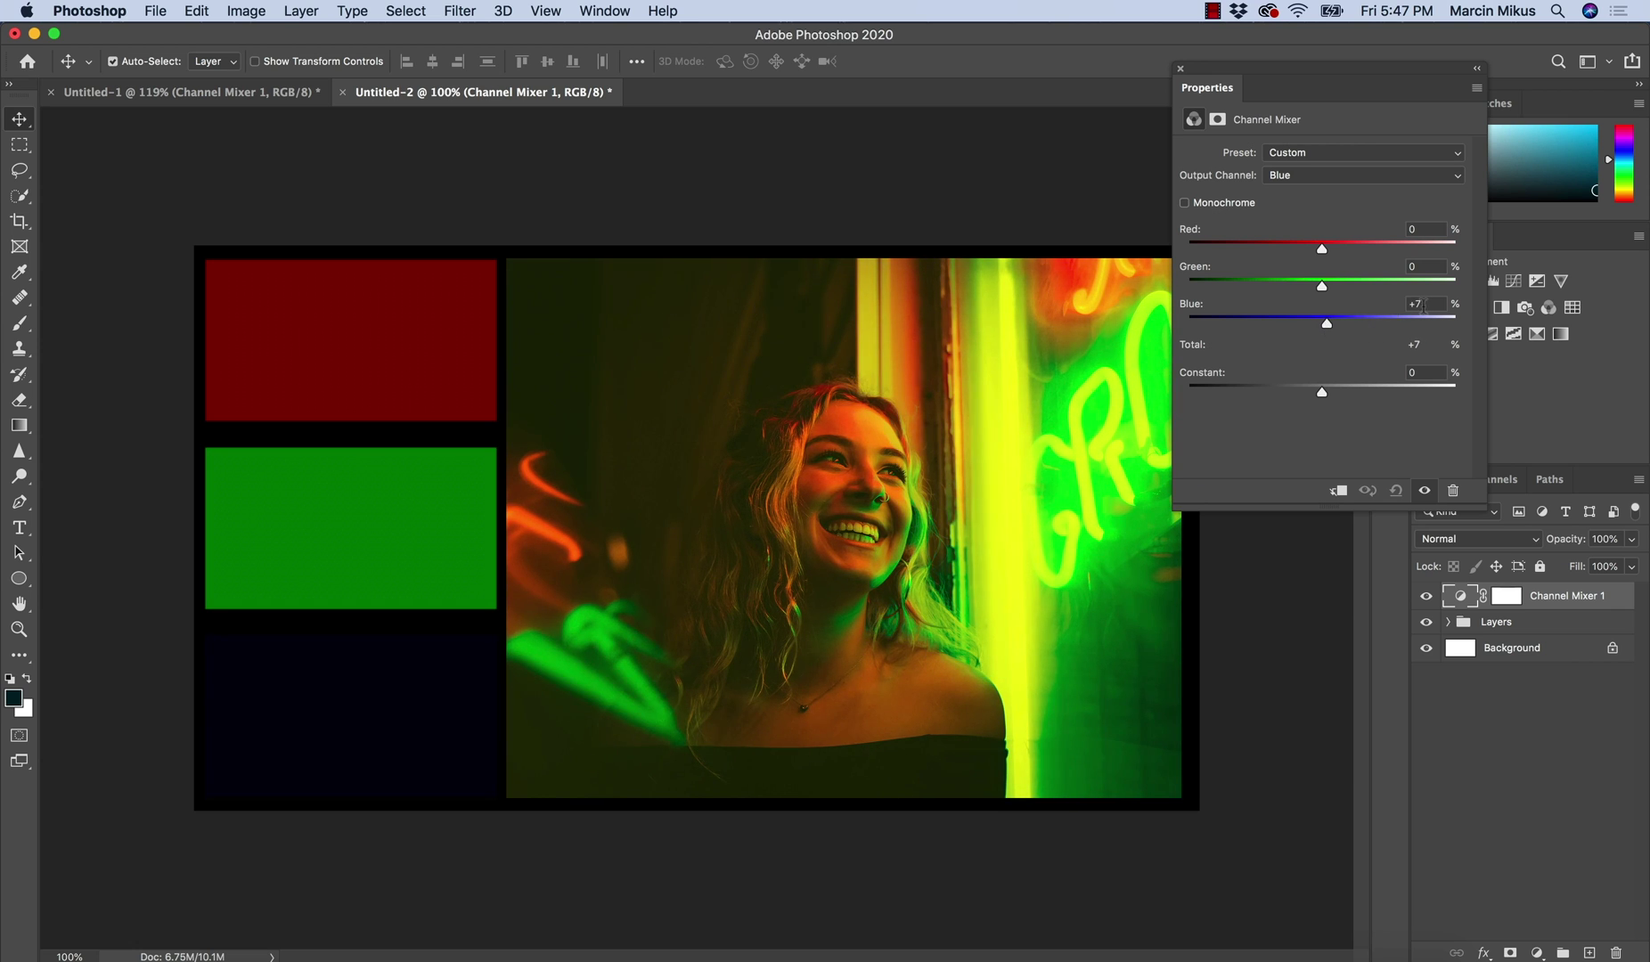
{"action": "left_click", "coordinate": [1423, 306]}
{"action": "type", "text": "0"}
Switch to the Green output channel and set its Green source to 0%
{"action": "left_click", "coordinate": [1285, 176]}
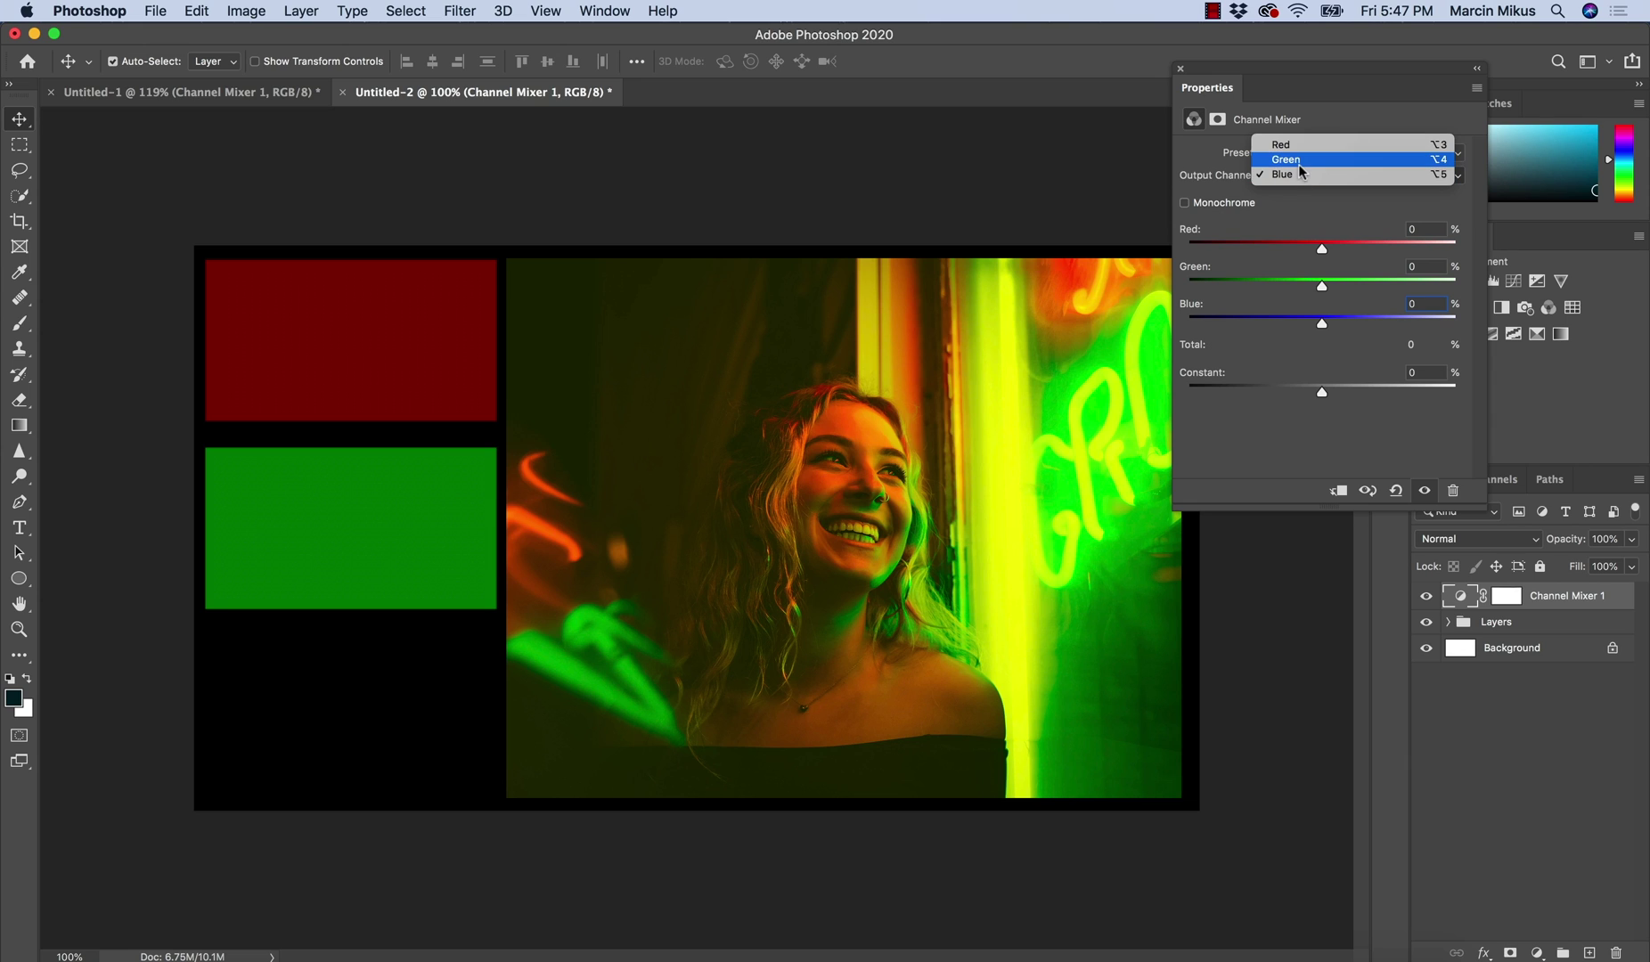
{"action": "left_click", "coordinate": [1298, 162]}
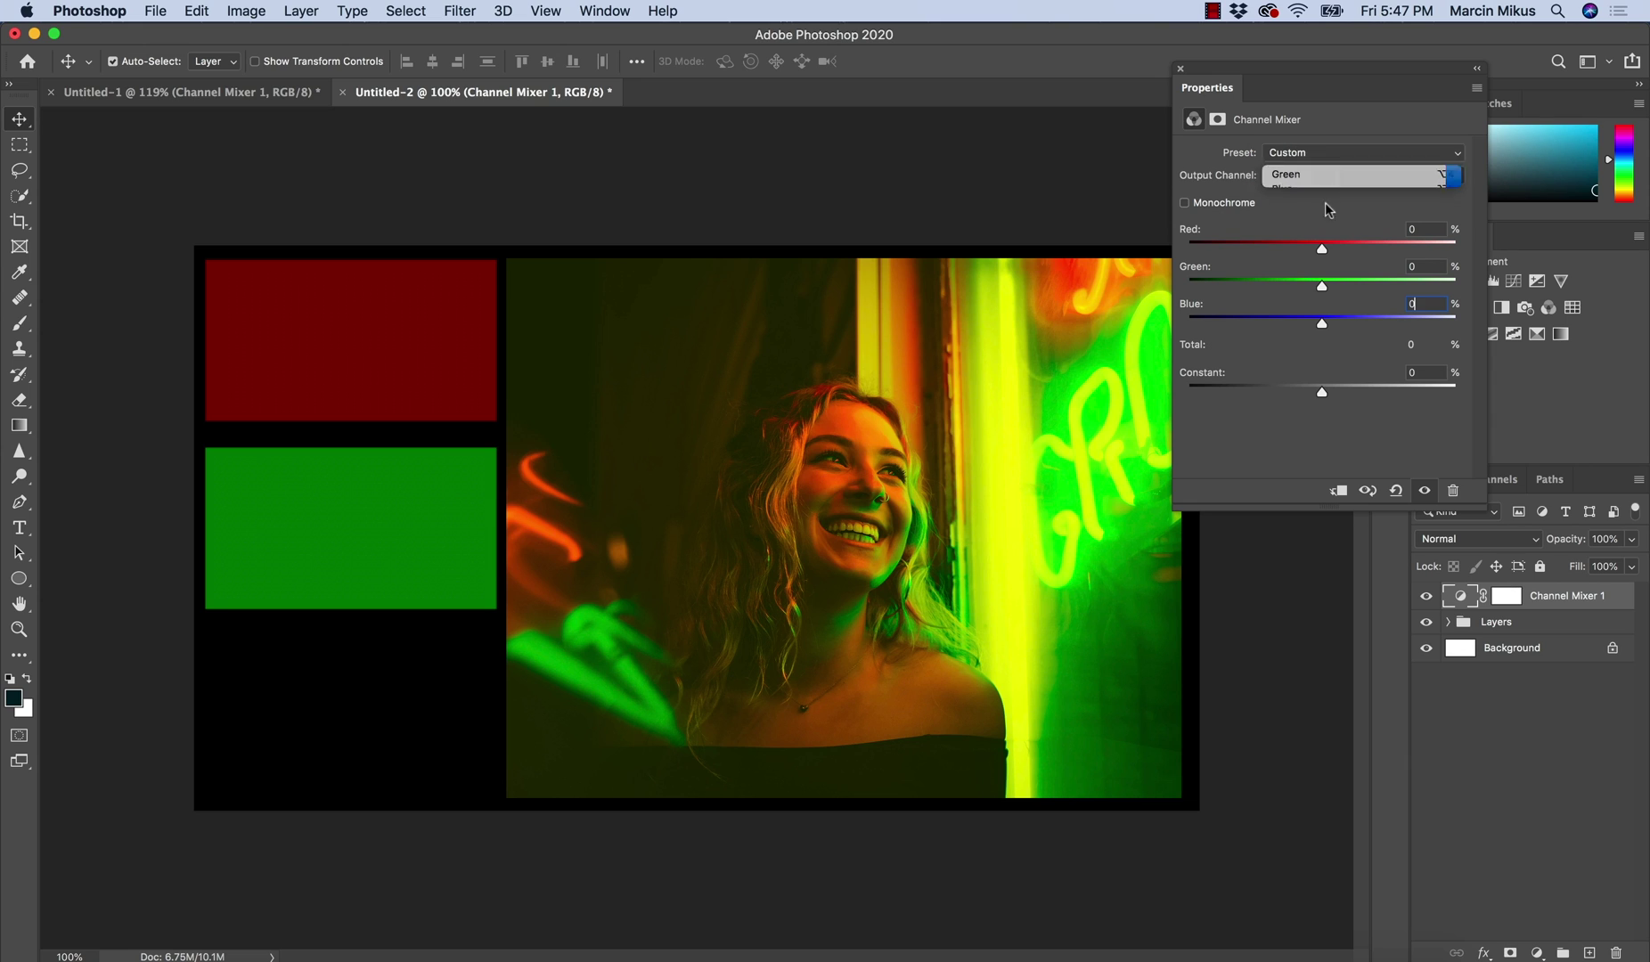
{"action": "left_click", "coordinate": [1429, 267]}
{"action": "double_click", "coordinate": [1429, 266]}
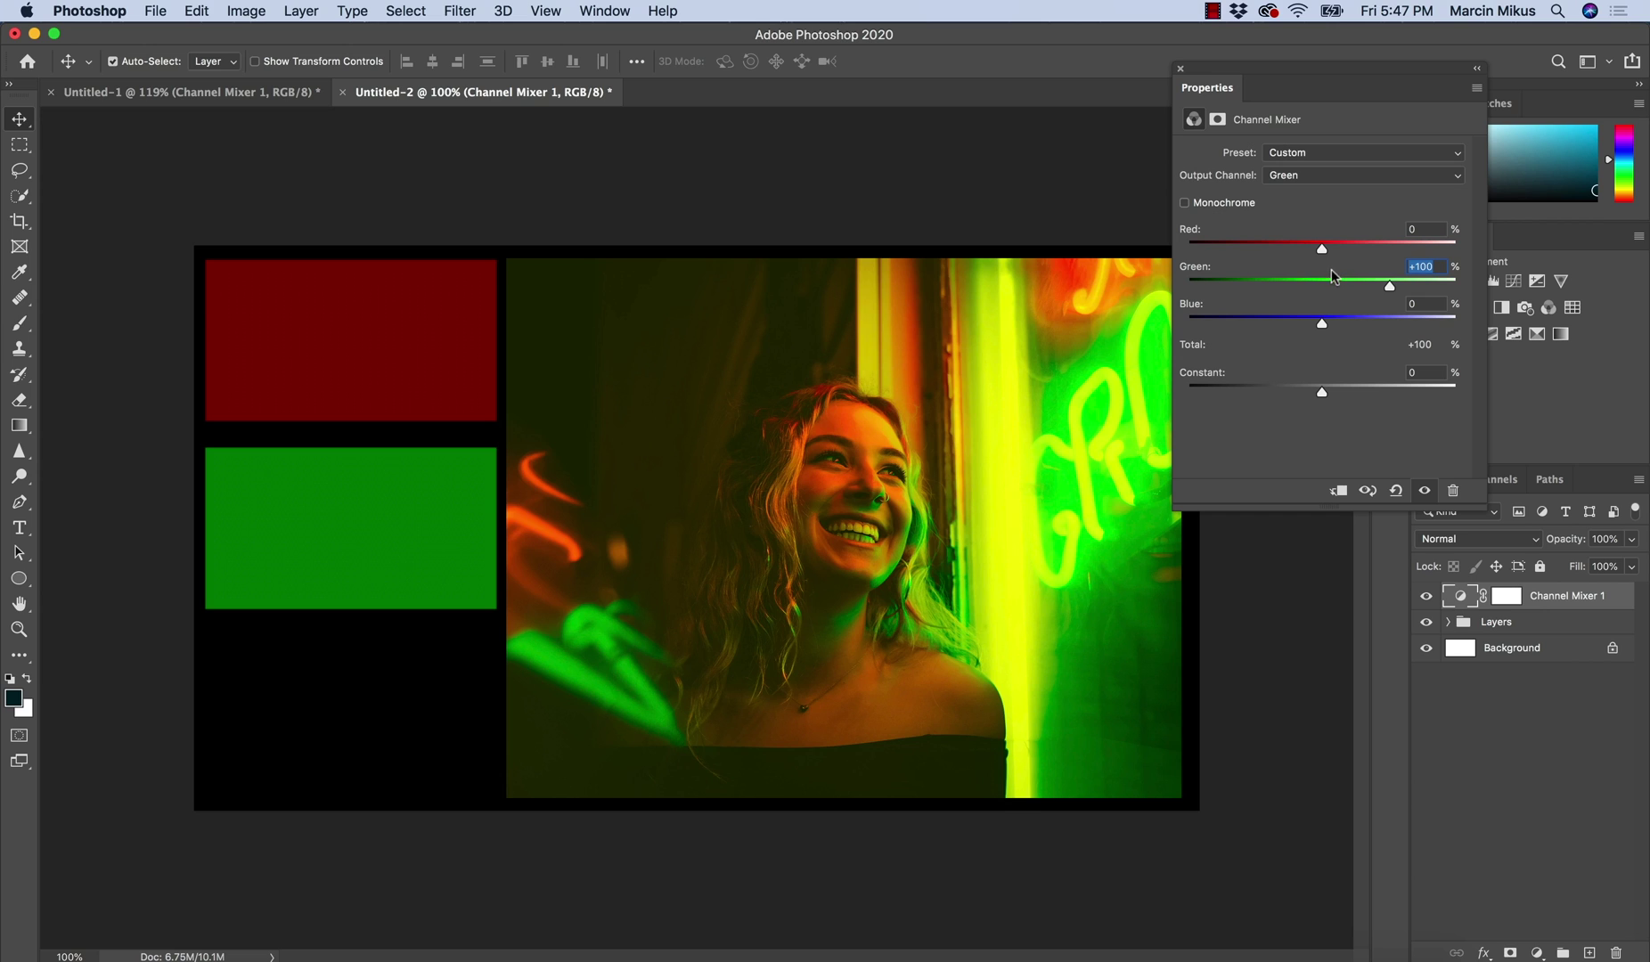
{"action": "type", "text": "0"}
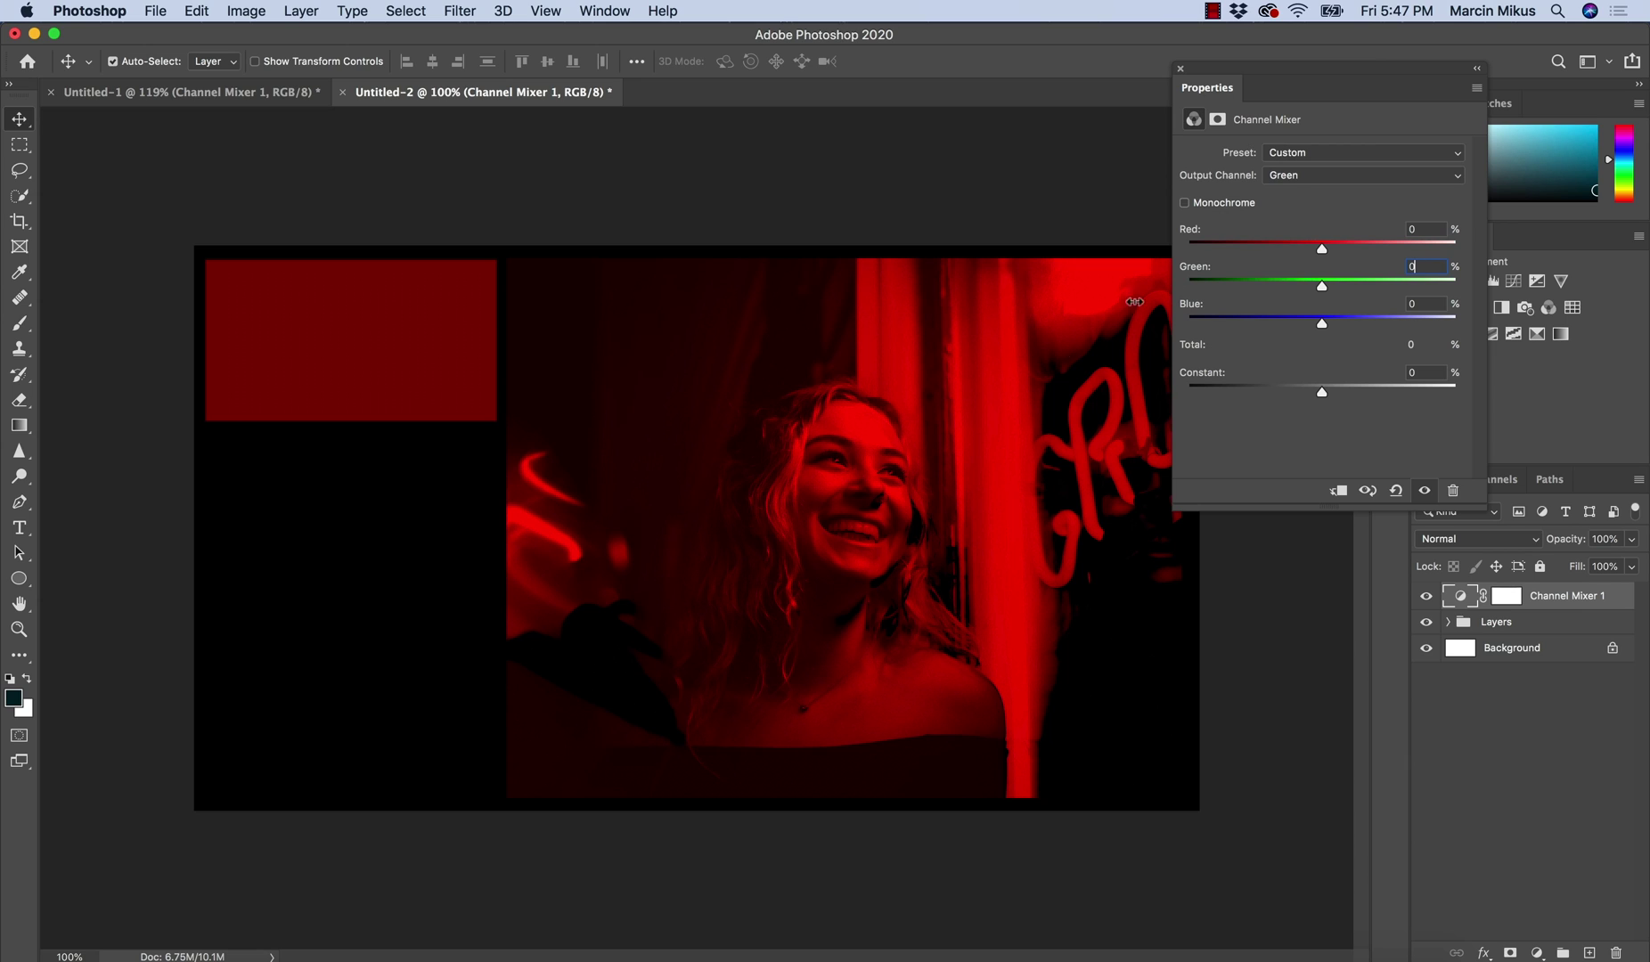
Switch to the Red output channel, try its Red source at about -35%, and return it to 100%
{"action": "left_click", "coordinate": [1289, 177]}
{"action": "left_click", "coordinate": [1292, 168]}
{"action": "left_click_drag", "start_coordinate": [1364, 243], "coordinate": [1298, 250]}
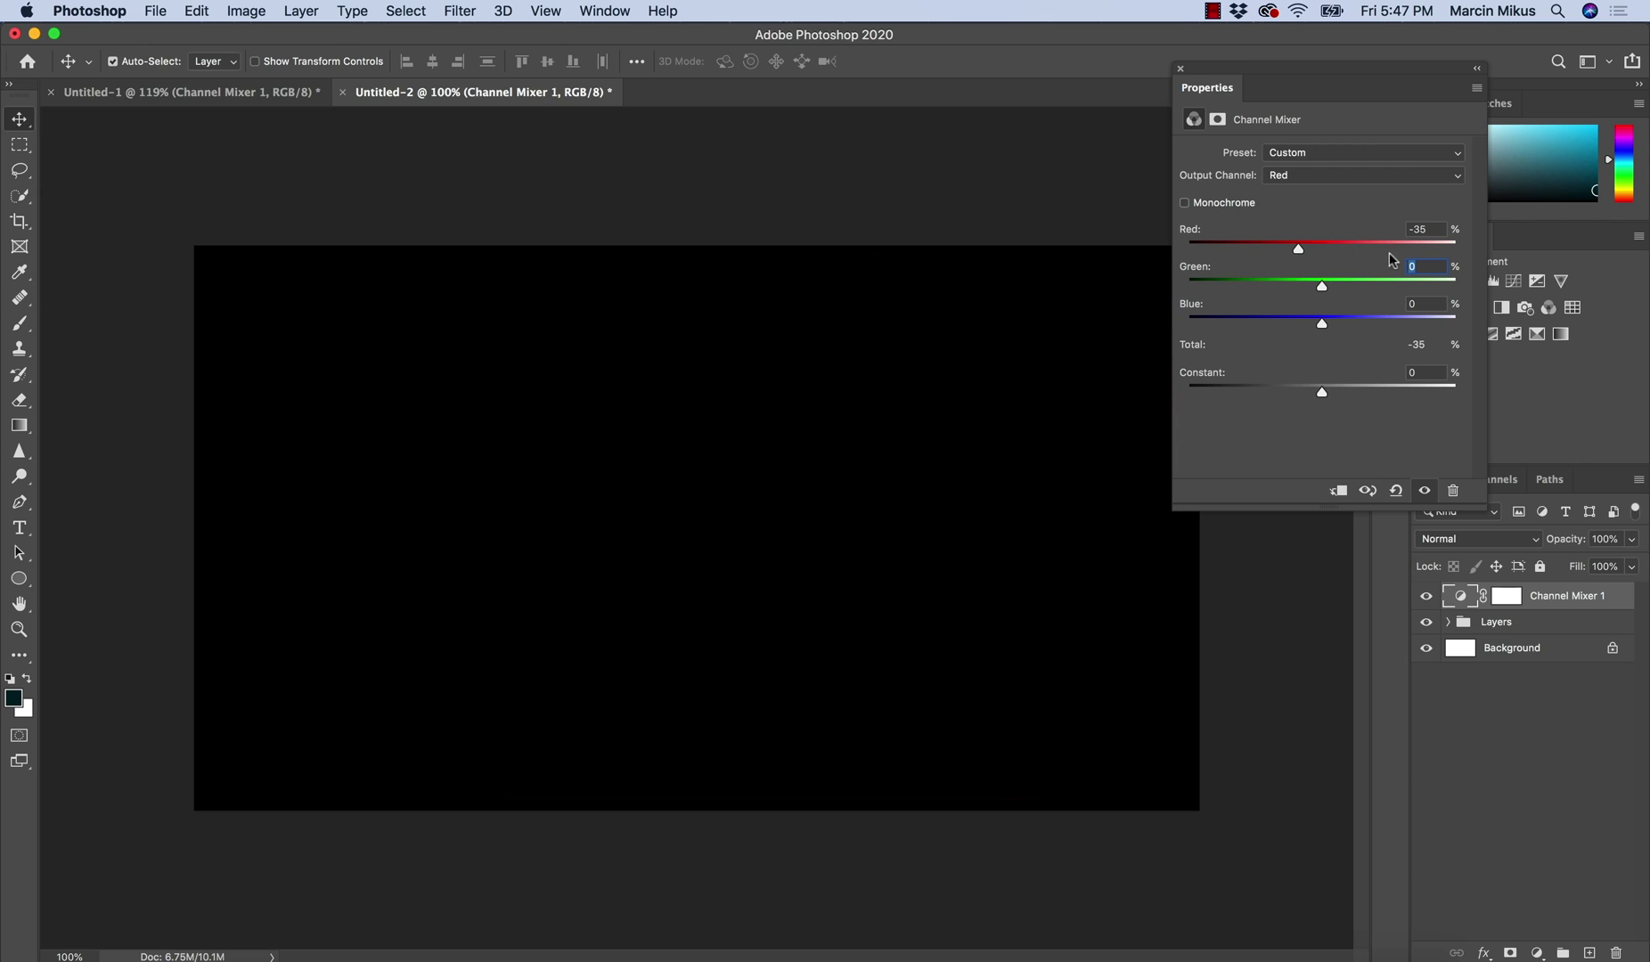
{"action": "left_click", "coordinate": [1426, 231]}
{"action": "type", "text": "100"}
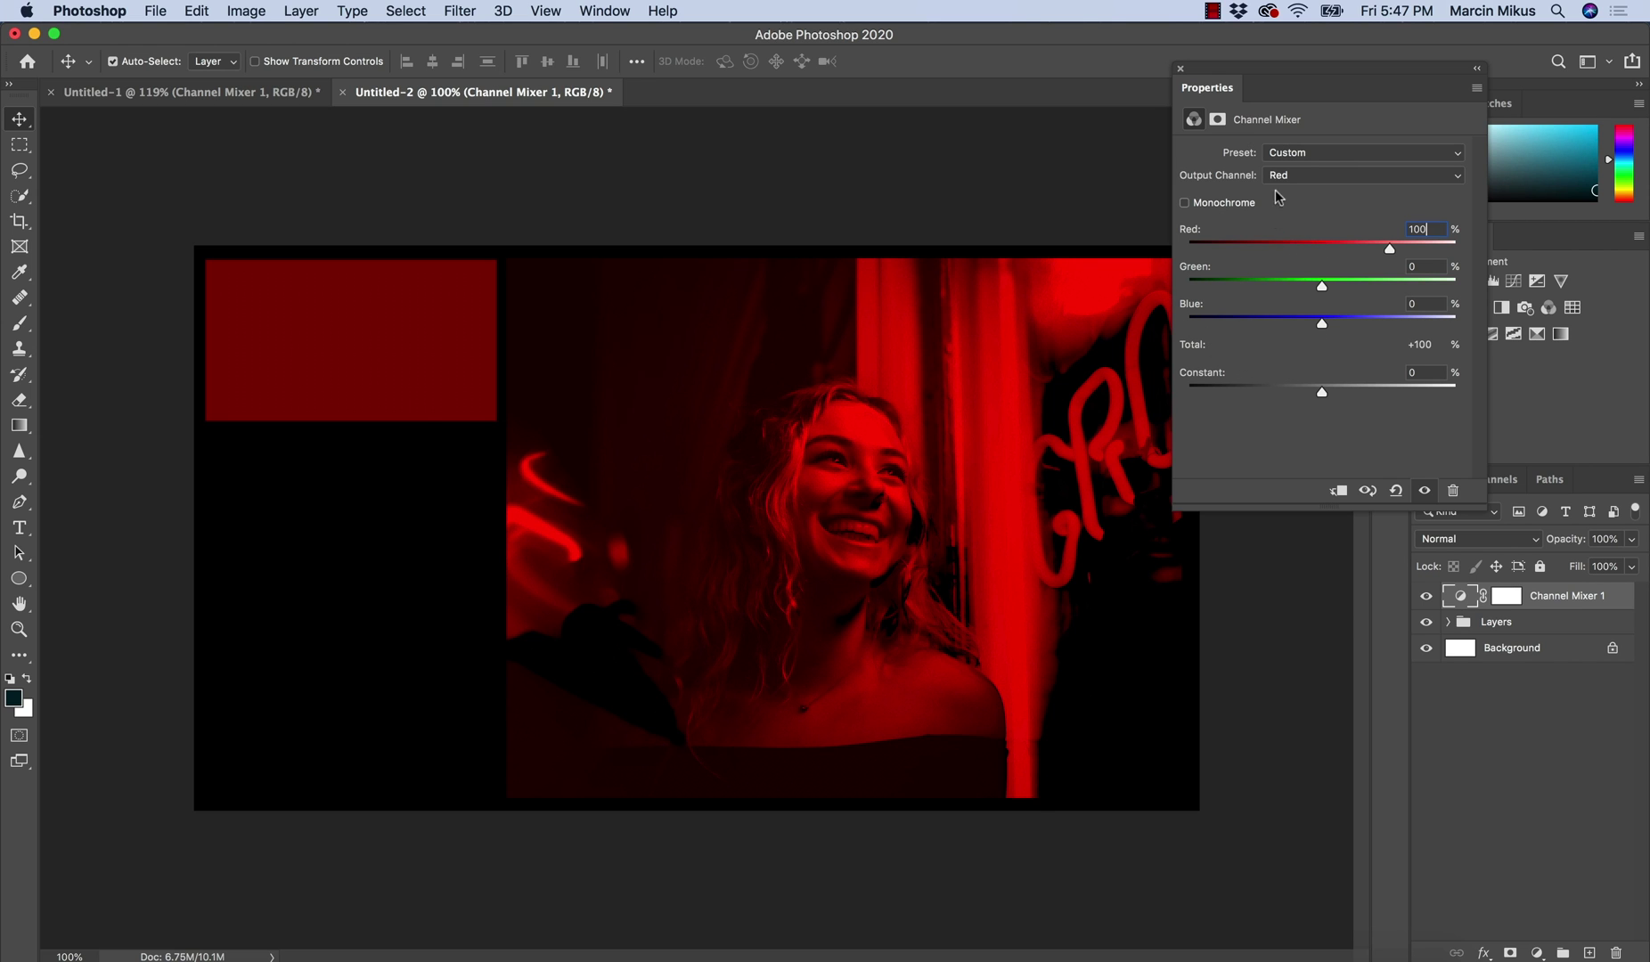
Switch to the Green output channel and restore its Green source to 100%
{"action": "left_click", "coordinate": [1285, 176]}
{"action": "key", "text": "Return"}
{"action": "left_click", "coordinate": [1418, 267]}
{"action": "type", "text": "100"}
Restore the Blue output channel's Blue source to 100%, try it at about +152%, and return it to 100%
{"action": "left_click", "coordinate": [1313, 181]}
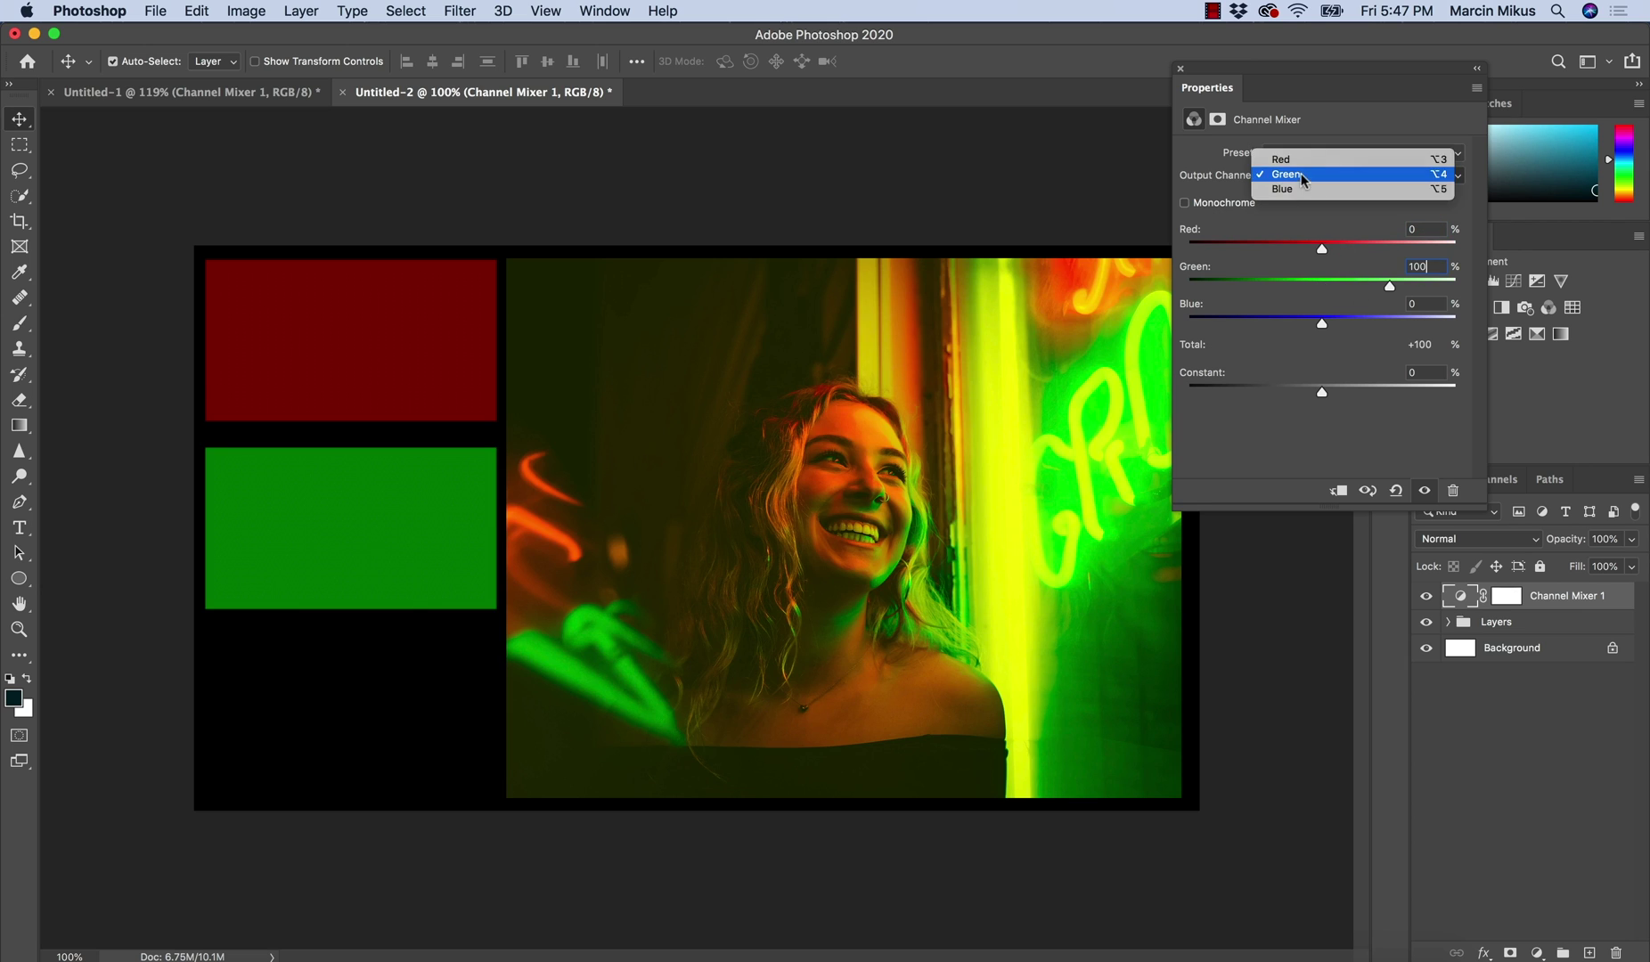
{"action": "left_click", "coordinate": [1301, 191]}
{"action": "left_click", "coordinate": [1411, 304]}
{"action": "double_click", "coordinate": [1412, 304]}
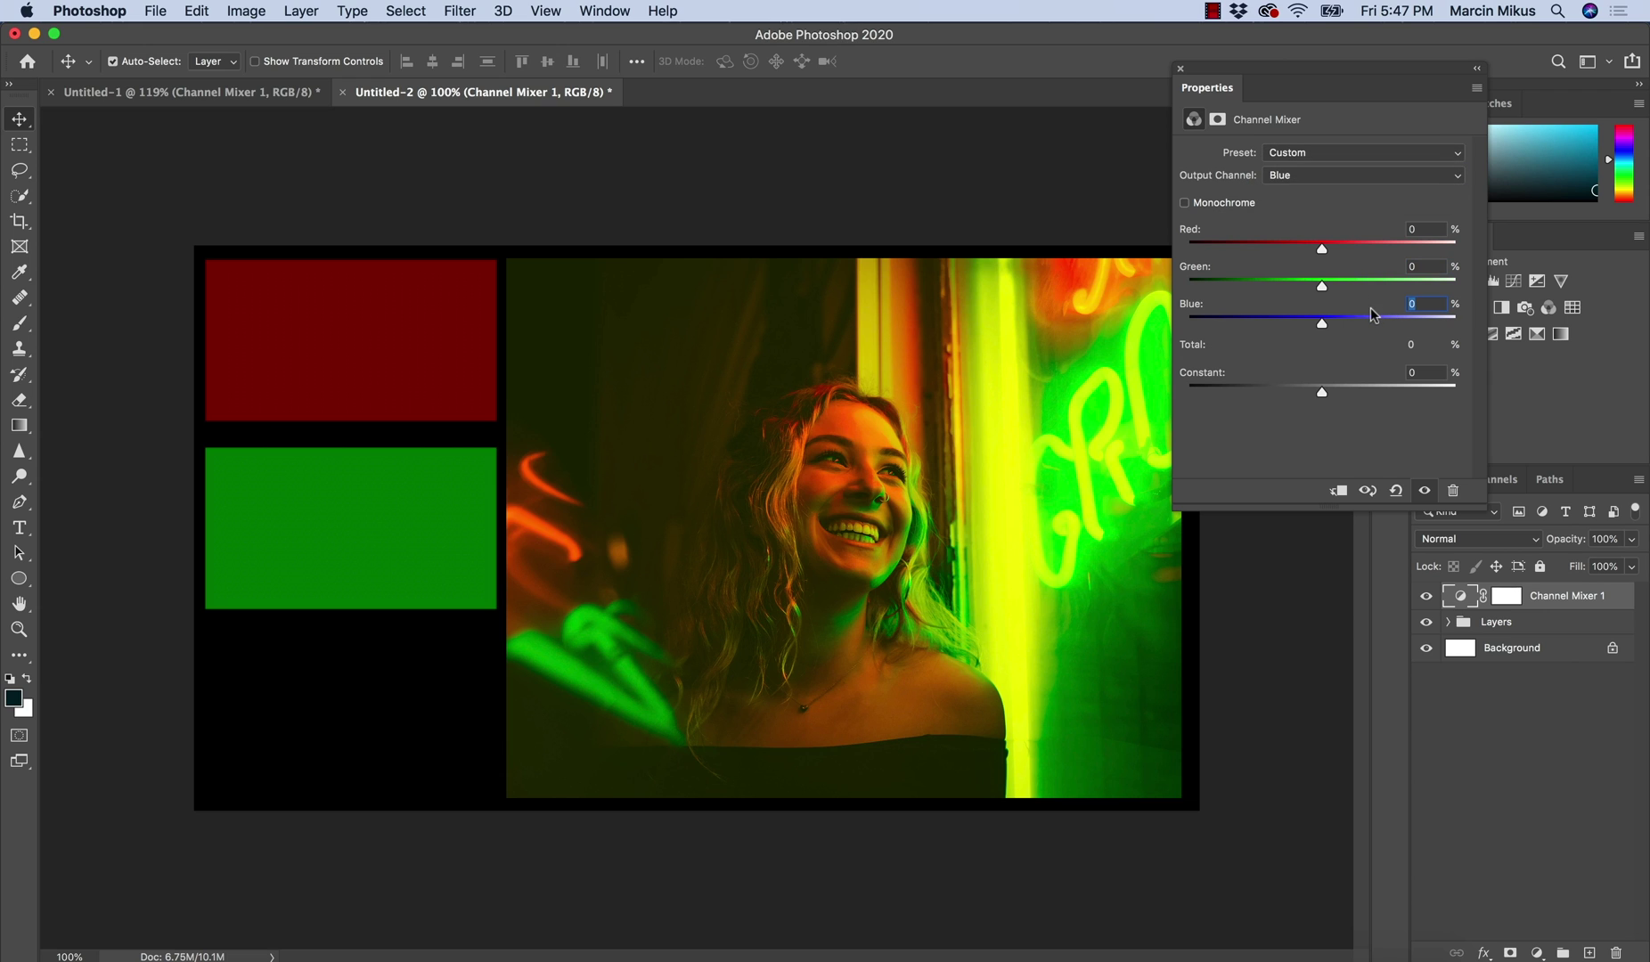
{"action": "type", "text": "100"}
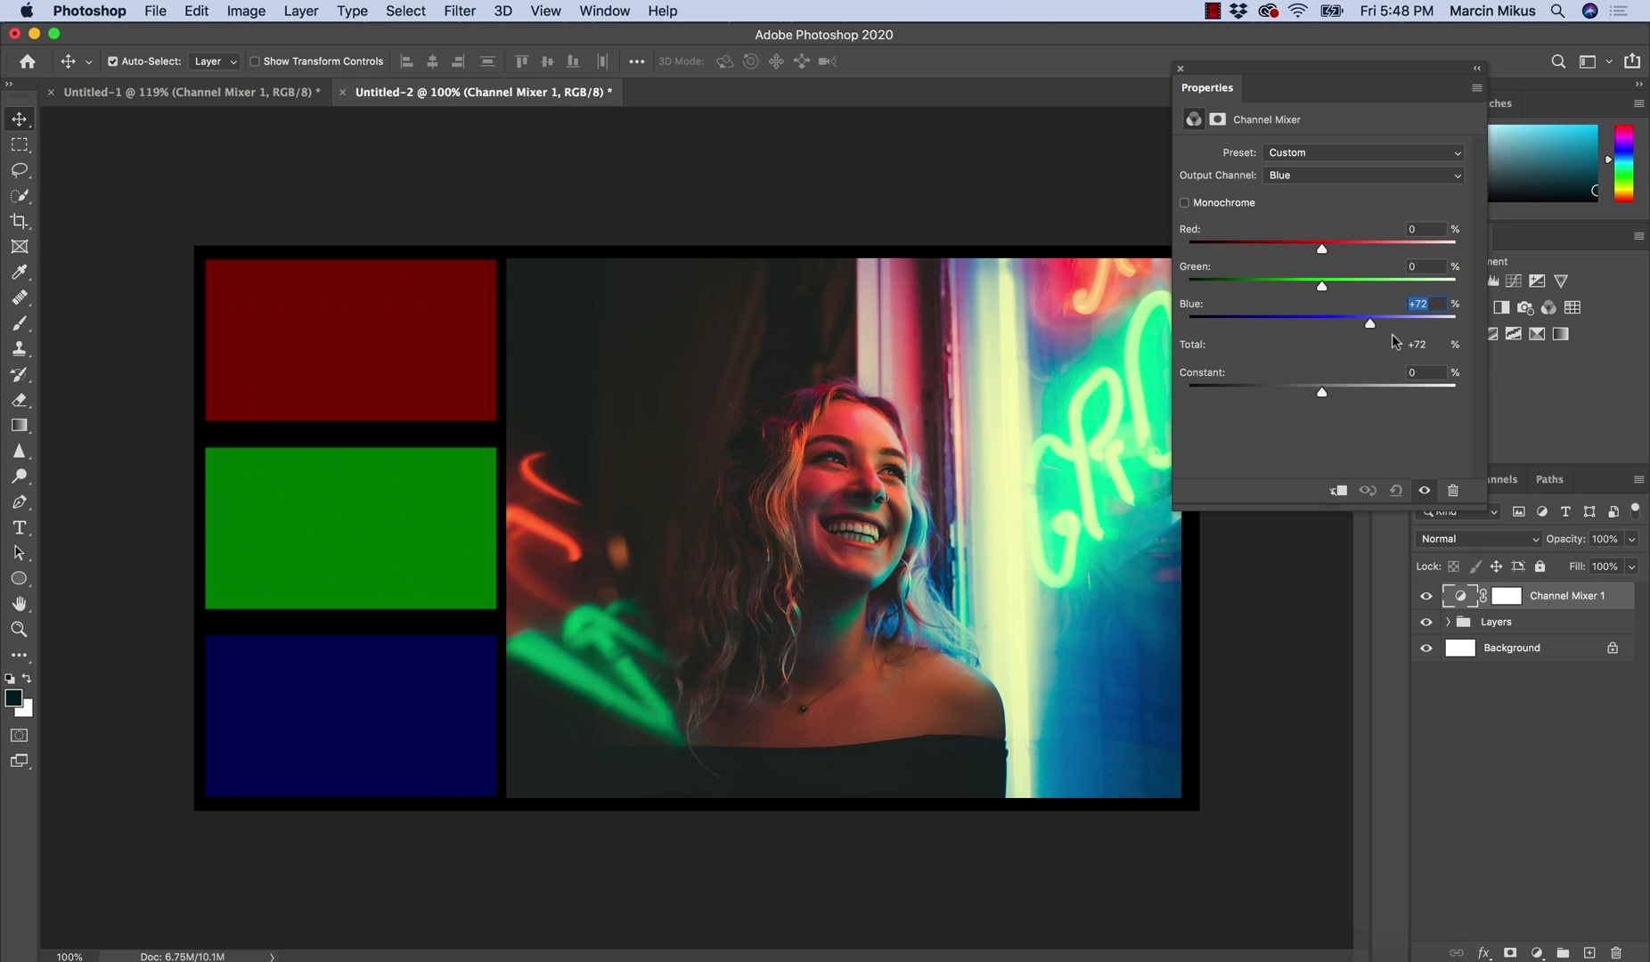
{"action": "left_click_drag", "start_coordinate": [1397, 316], "coordinate": [1424, 322]}
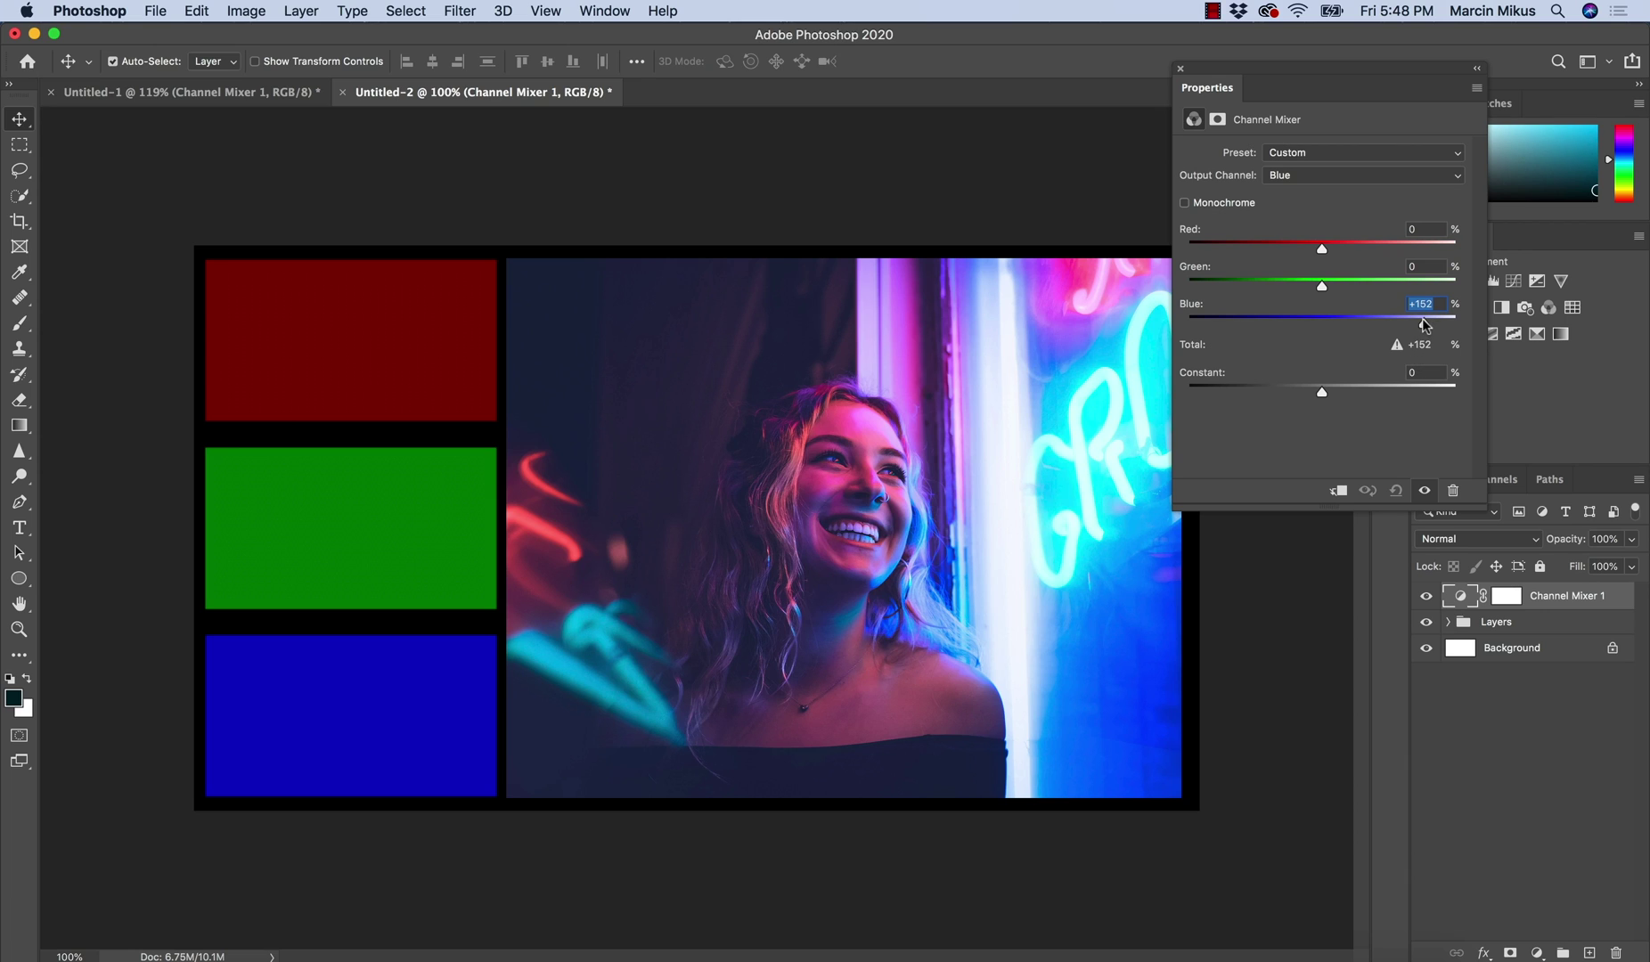
{"action": "type", "text": "100"}
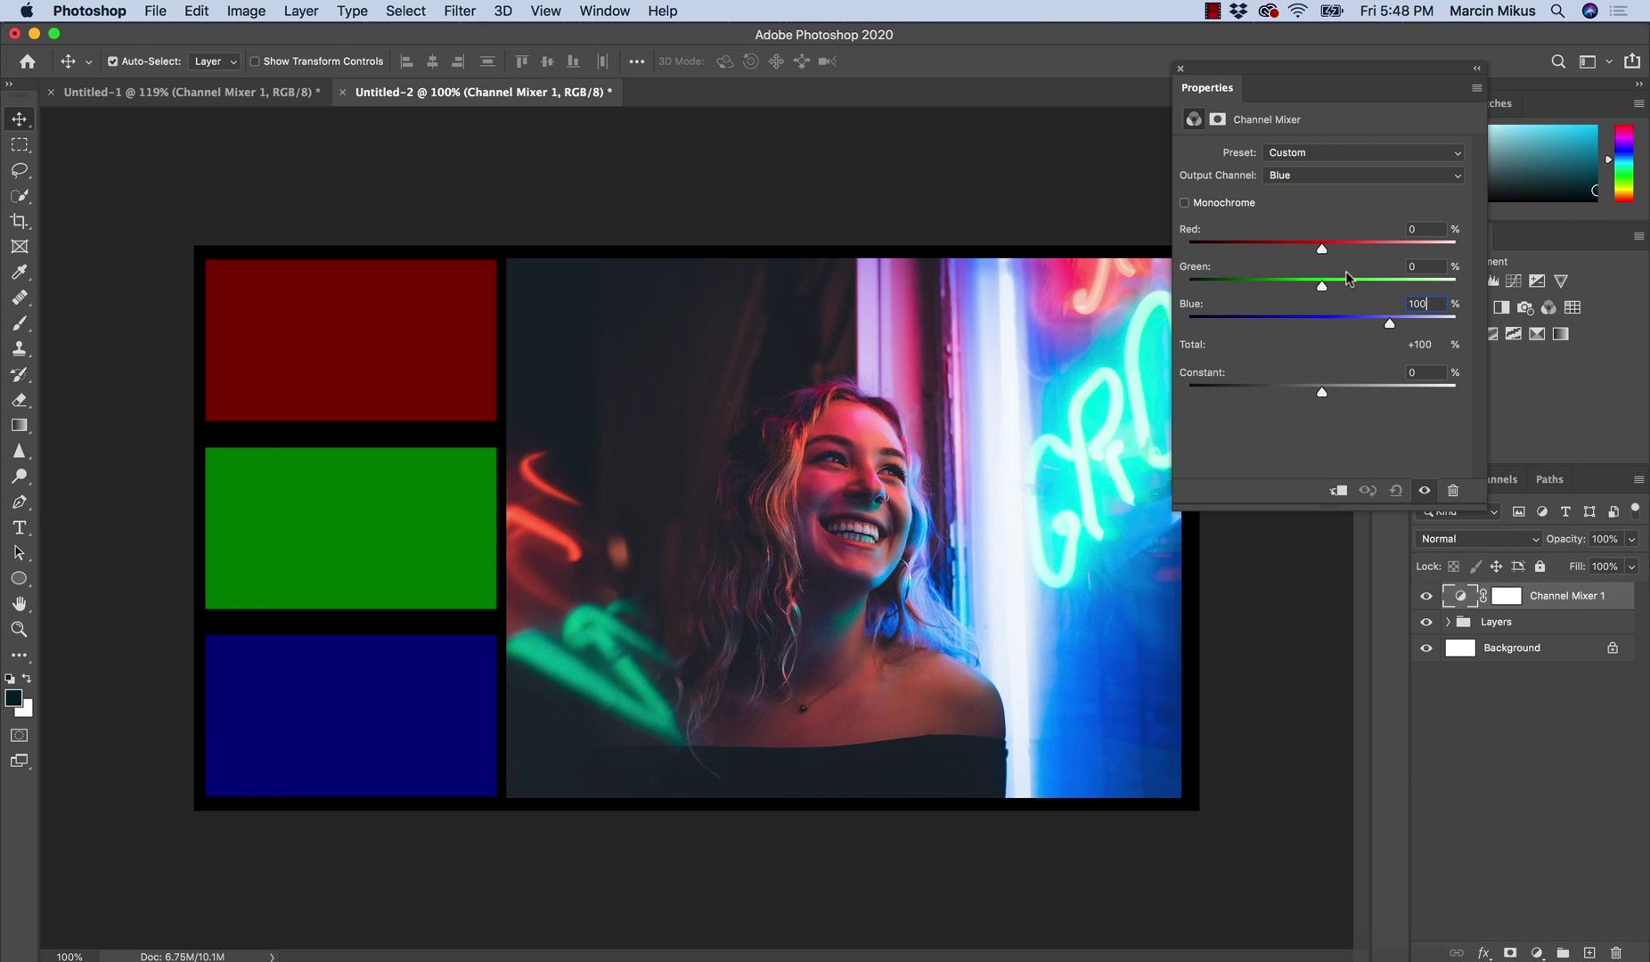
Set the Red output channel's mix to Red 80%, Green 10% and Blue 10%
{"action": "left_click", "coordinate": [1280, 176]}
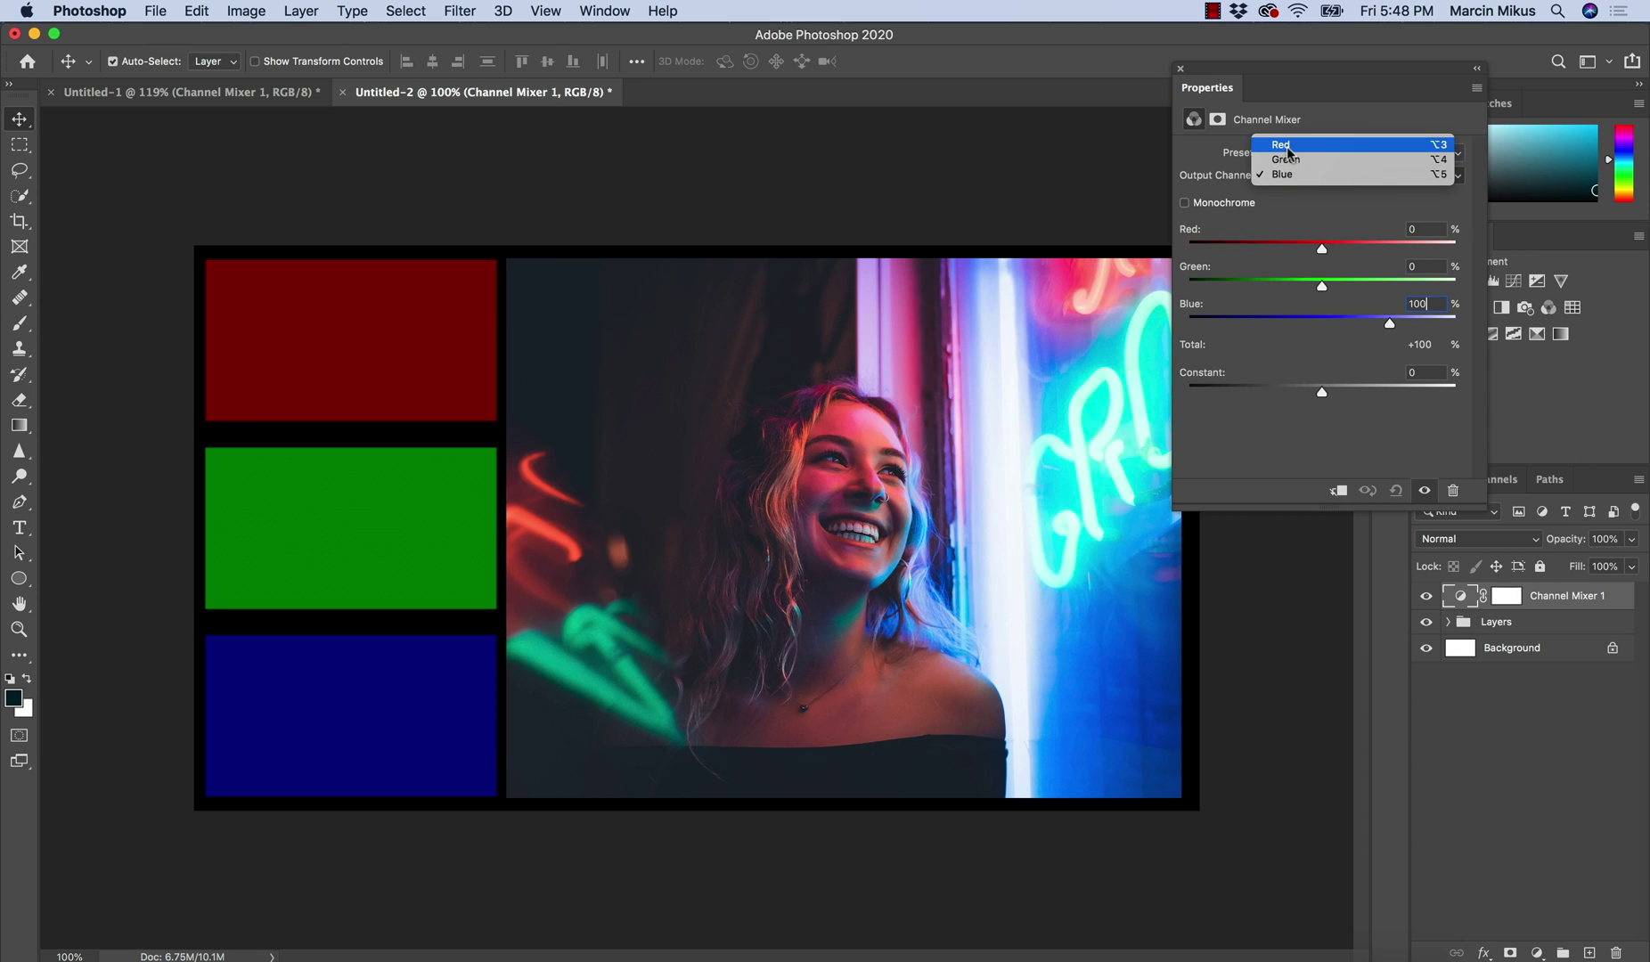
{"action": "left_click", "coordinate": [1297, 150]}
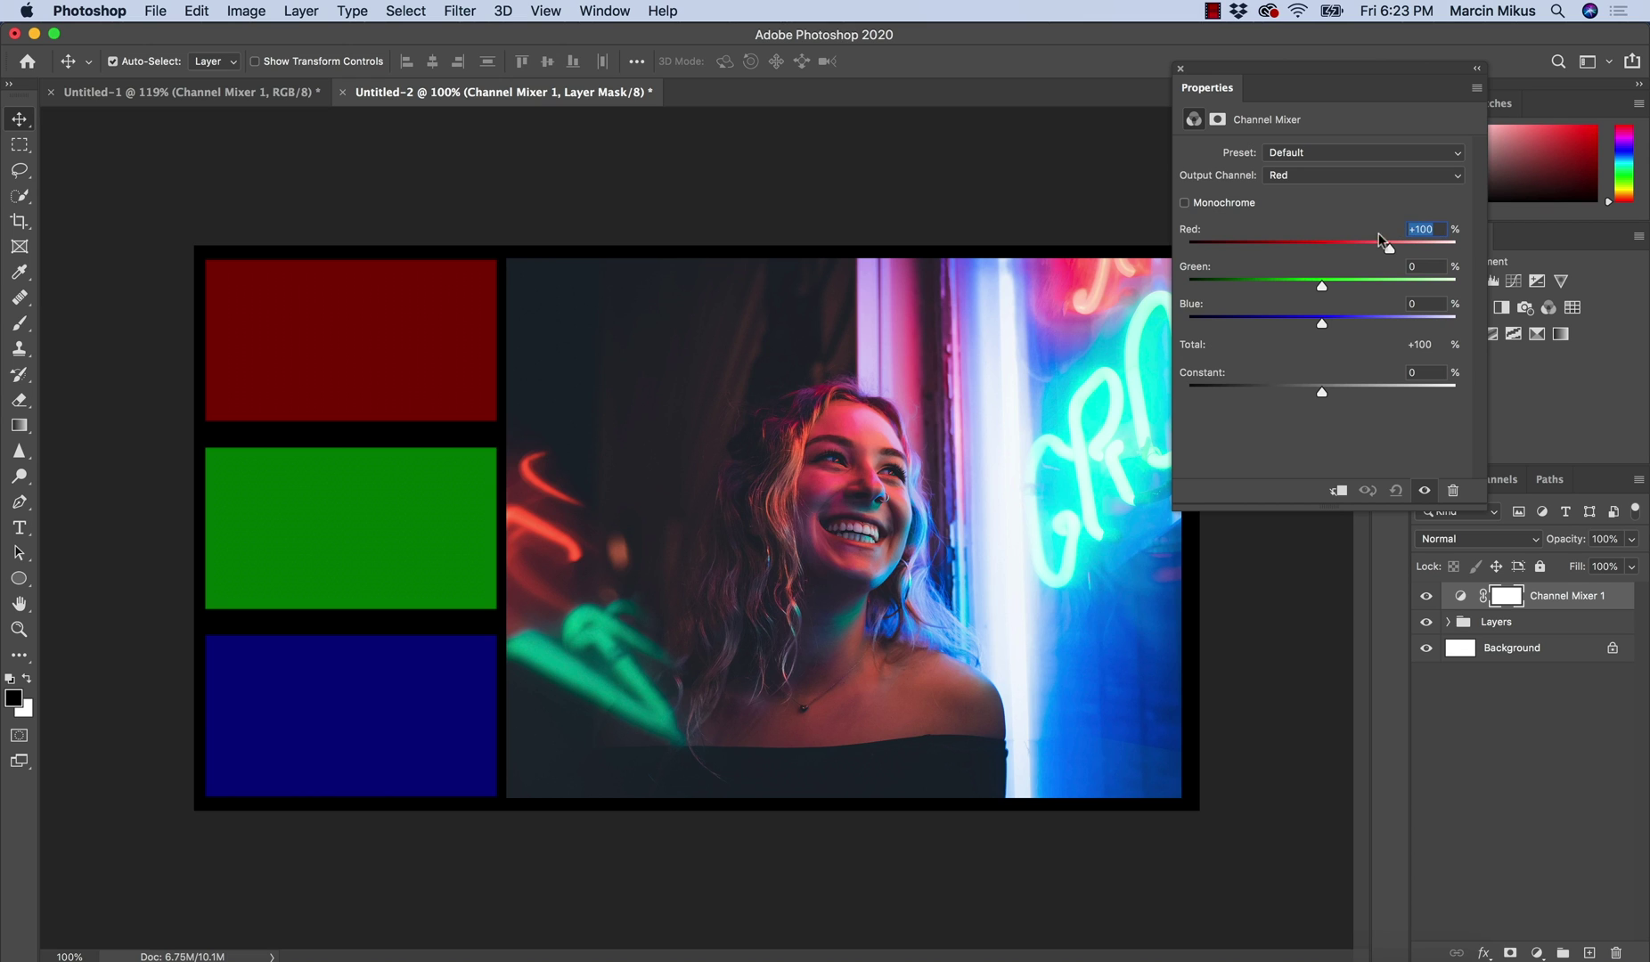
{"action": "type", "text": "80"}
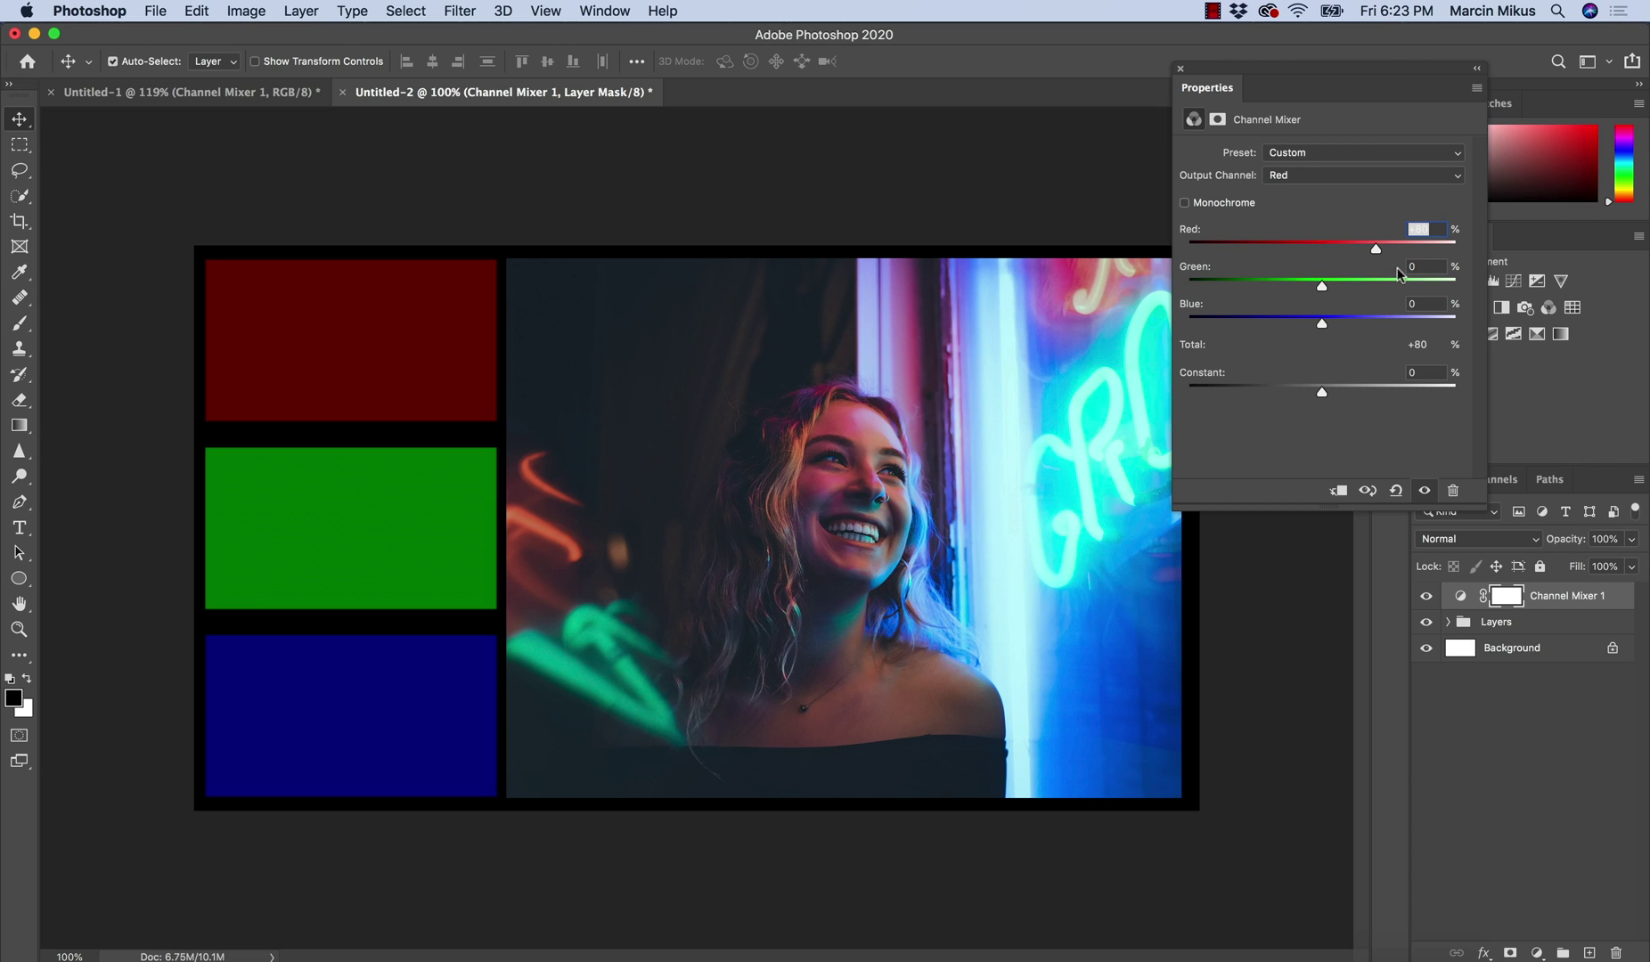
{"action": "key", "text": "shift+Up"}
{"action": "key", "text": "Tab"}
{"action": "type", "text": "10"}
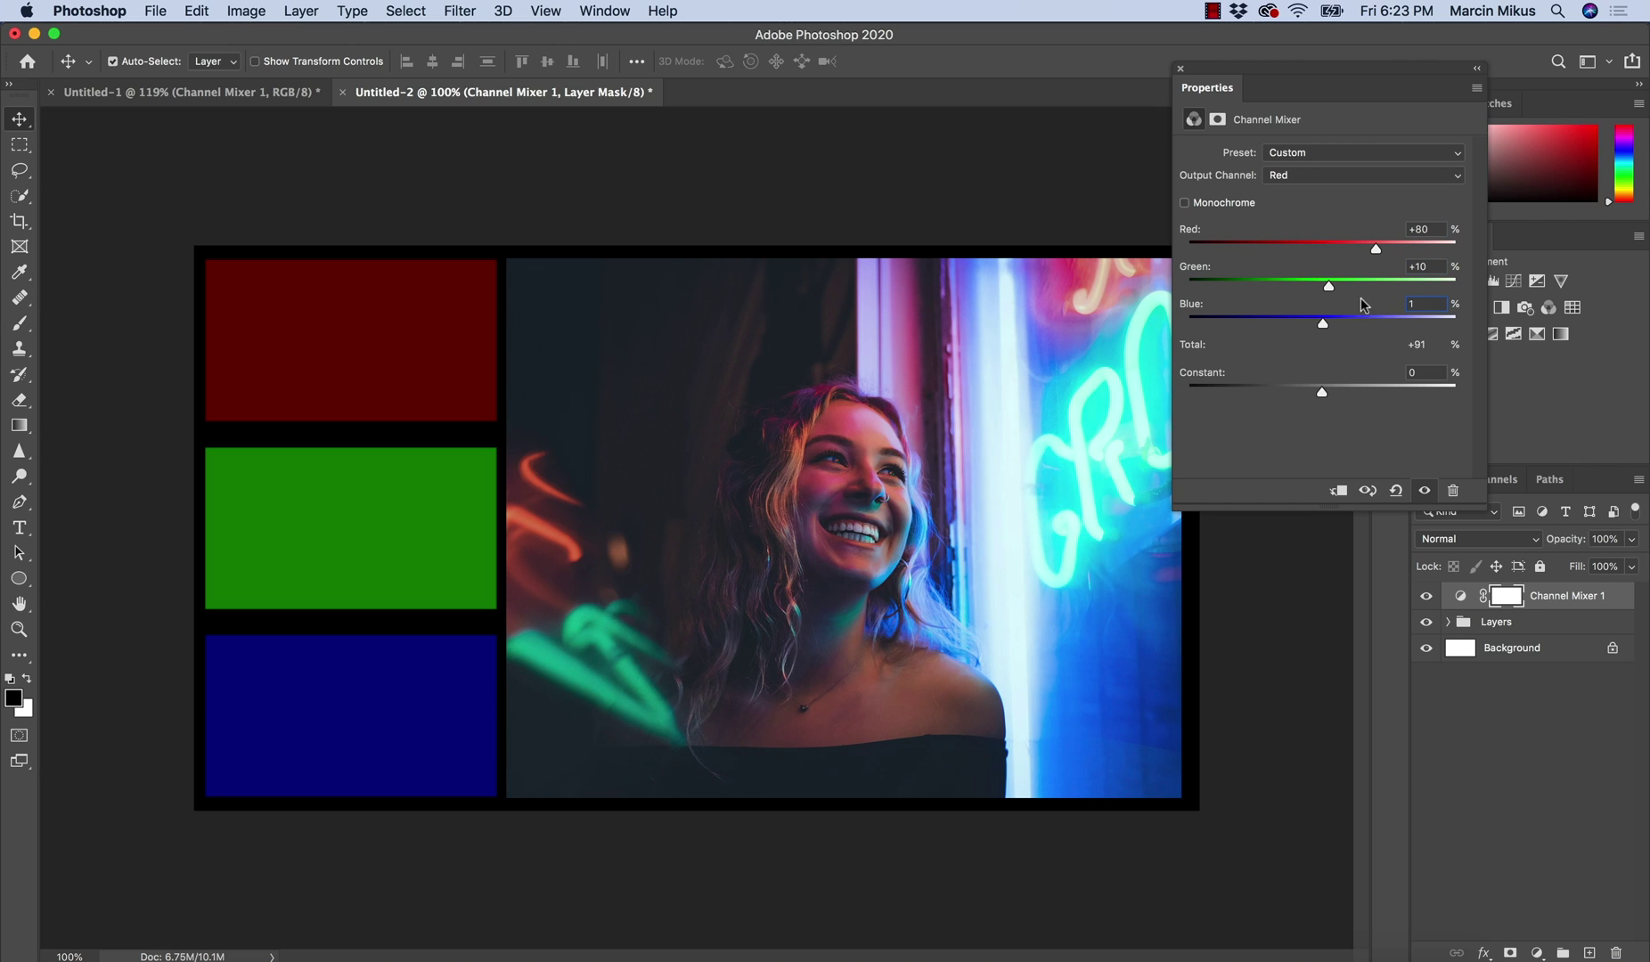
Switch to the Green output channel and set its Green source to 90% and Red source to 10%
{"action": "left_click", "coordinate": [1300, 177]}
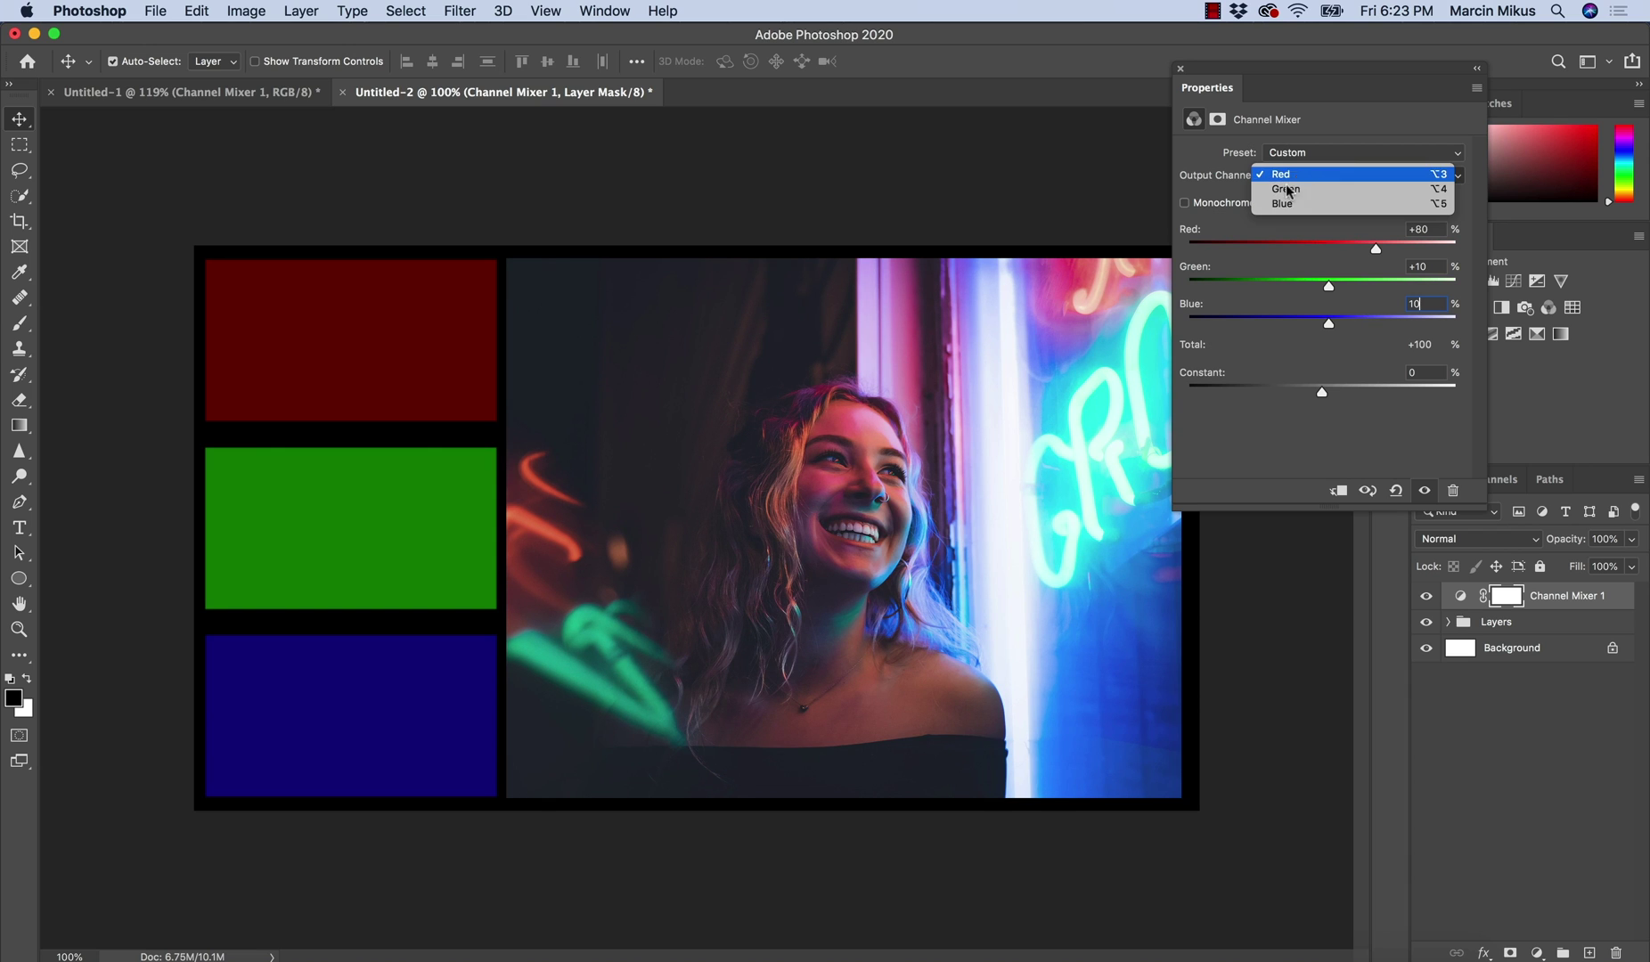
{"action": "left_click", "coordinate": [1286, 184]}
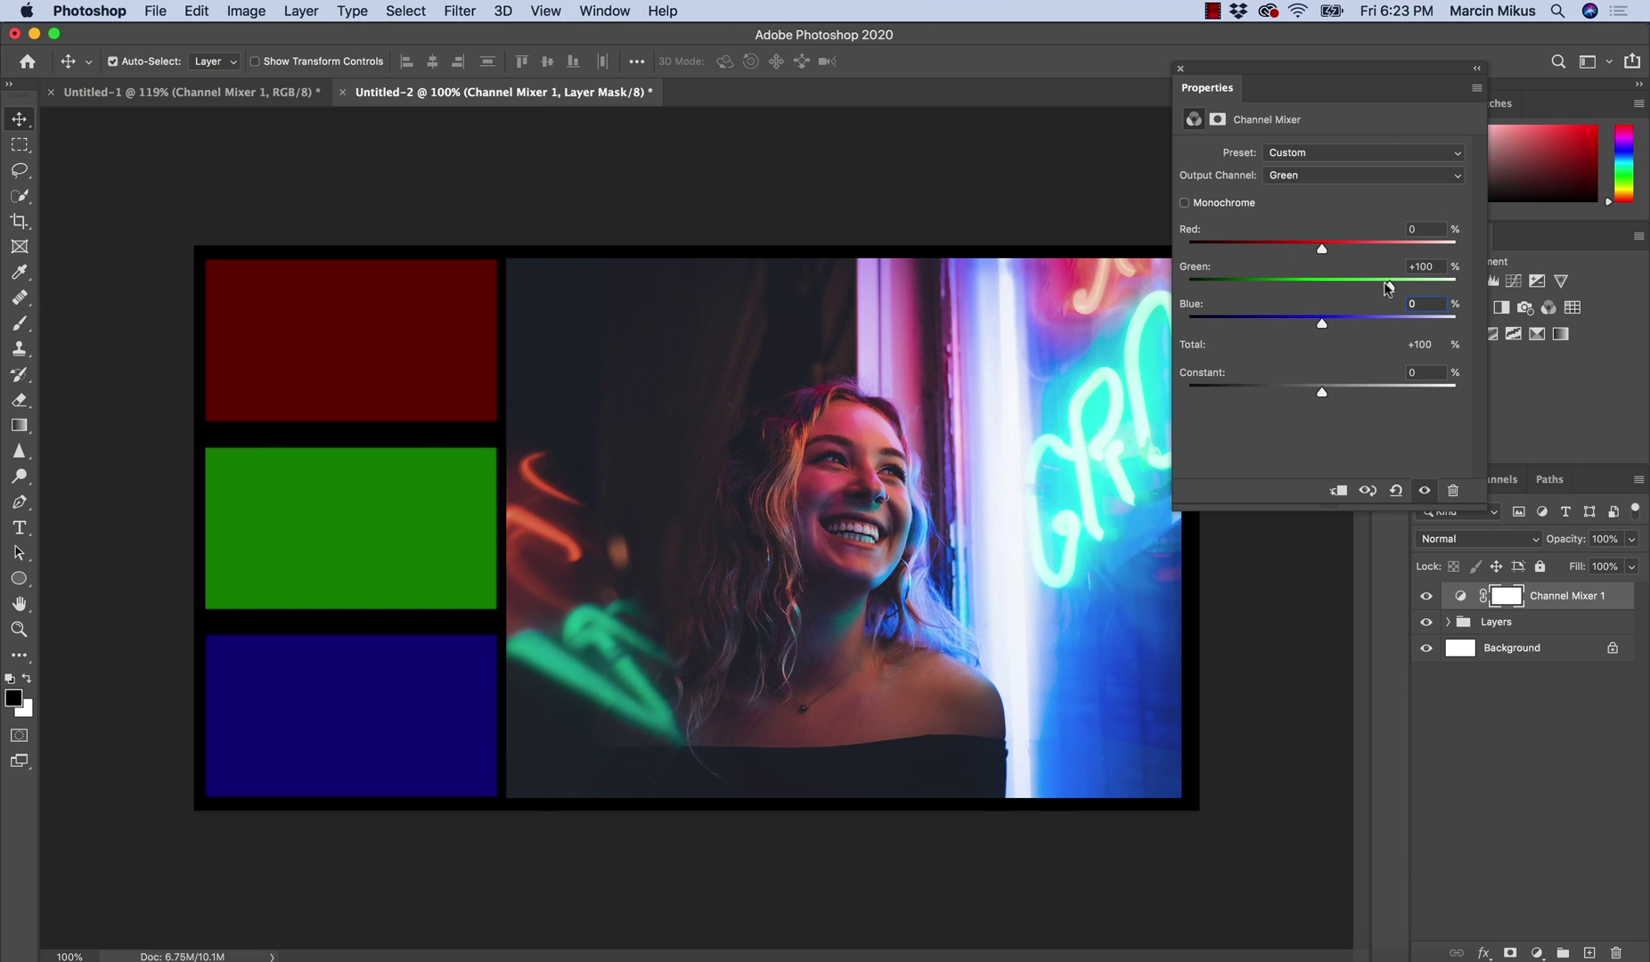
{"action": "left_click_drag", "start_coordinate": [1389, 285], "coordinate": [1385, 286]}
{"action": "left_click", "coordinate": [1423, 265]}
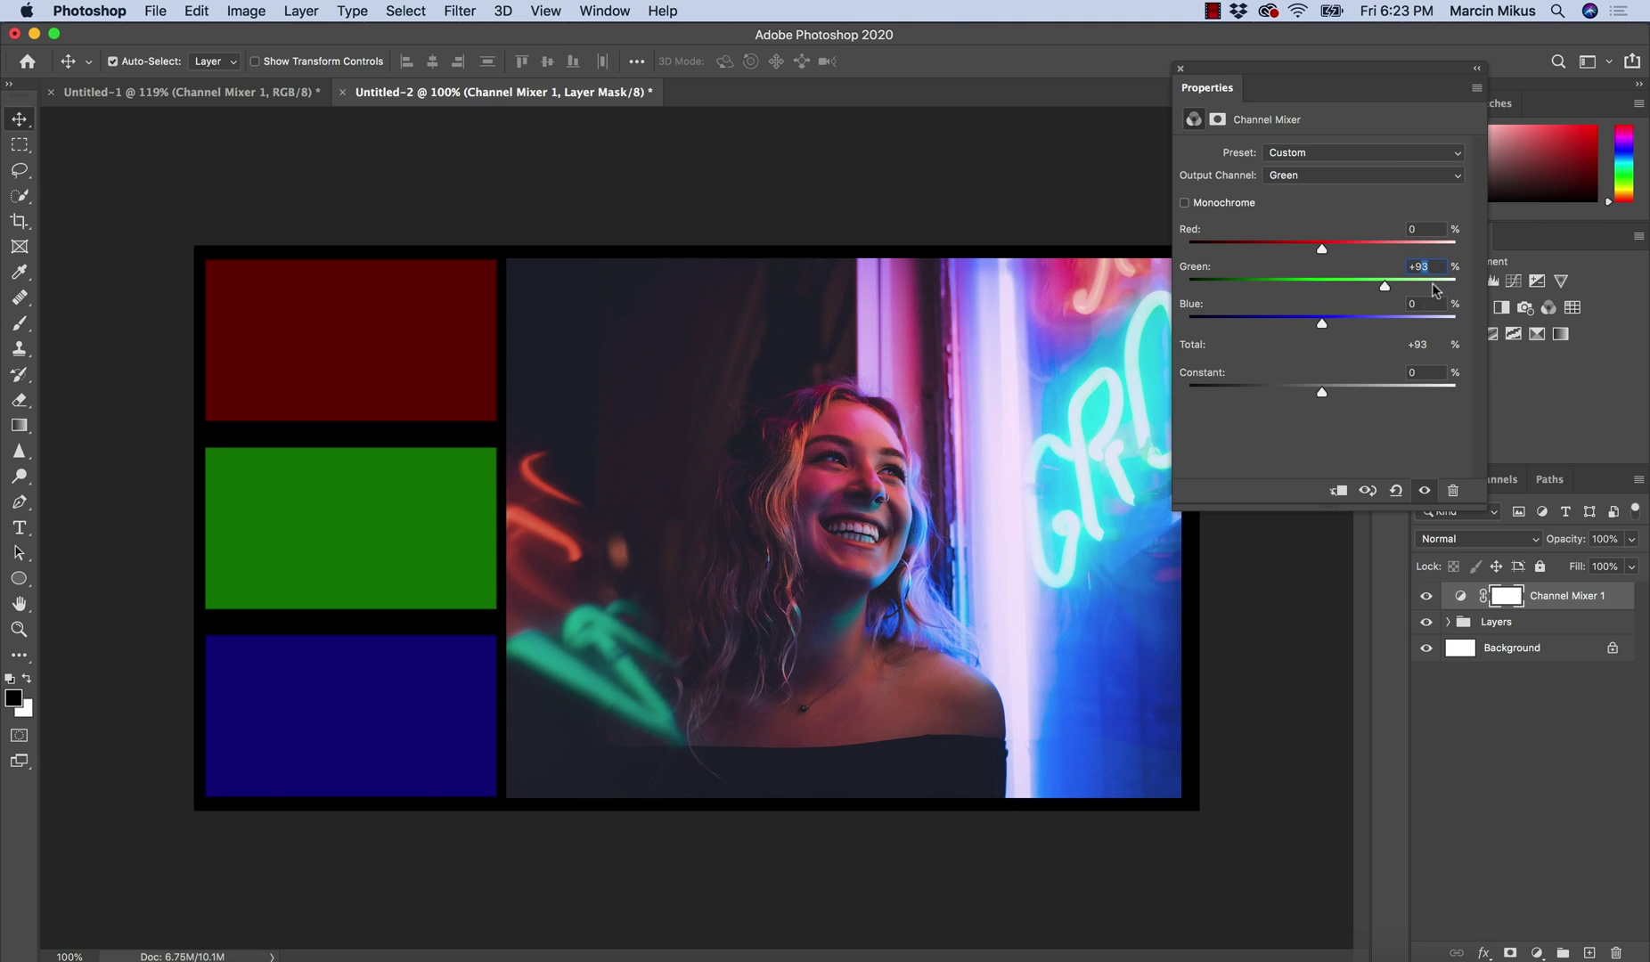
{"action": "key", "text": "Down"}
{"action": "key", "text": "Down"}
{"action": "key", "text": "Down"}
{"action": "type", "text": "10"}
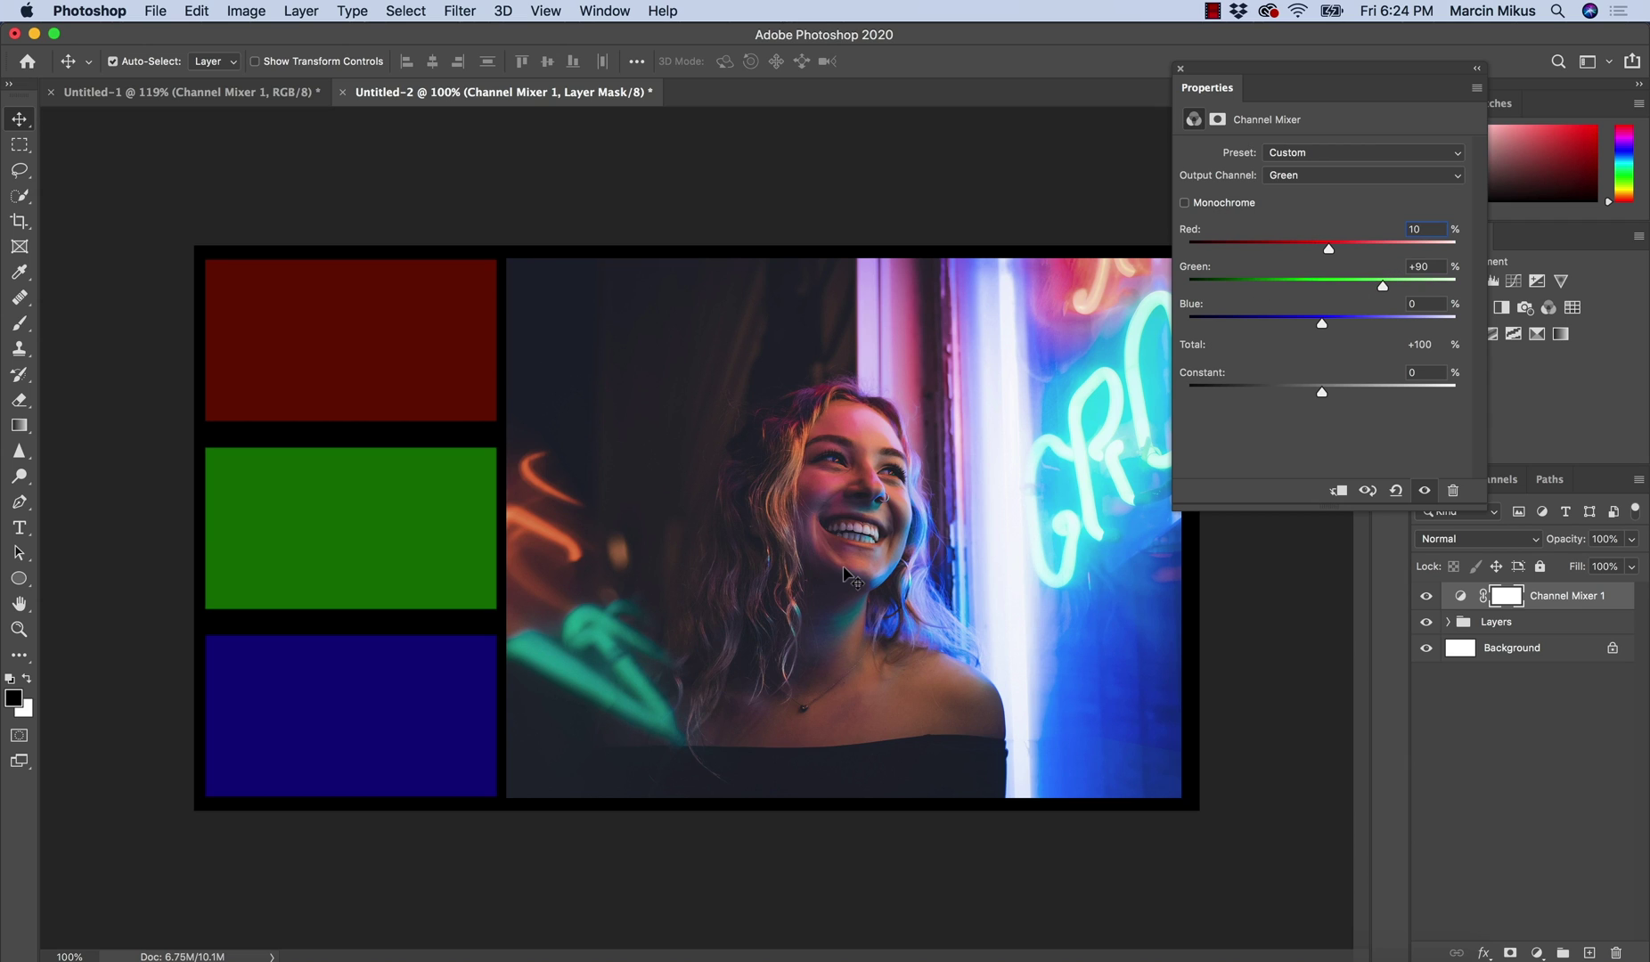
Switch to the Blue output channel and set its Blue source to 70%
{"action": "left_click", "coordinate": [1286, 174]}
{"action": "left_click", "coordinate": [1287, 186]}
{"action": "mouse_move", "coordinate": [1387, 323]}
{"action": "left_mouse_down"}
{"action": "mouse_move", "coordinate": [1408, 324]}
{"action": "mouse_move", "coordinate": [1379, 322]}
{"action": "left_mouse_up"}
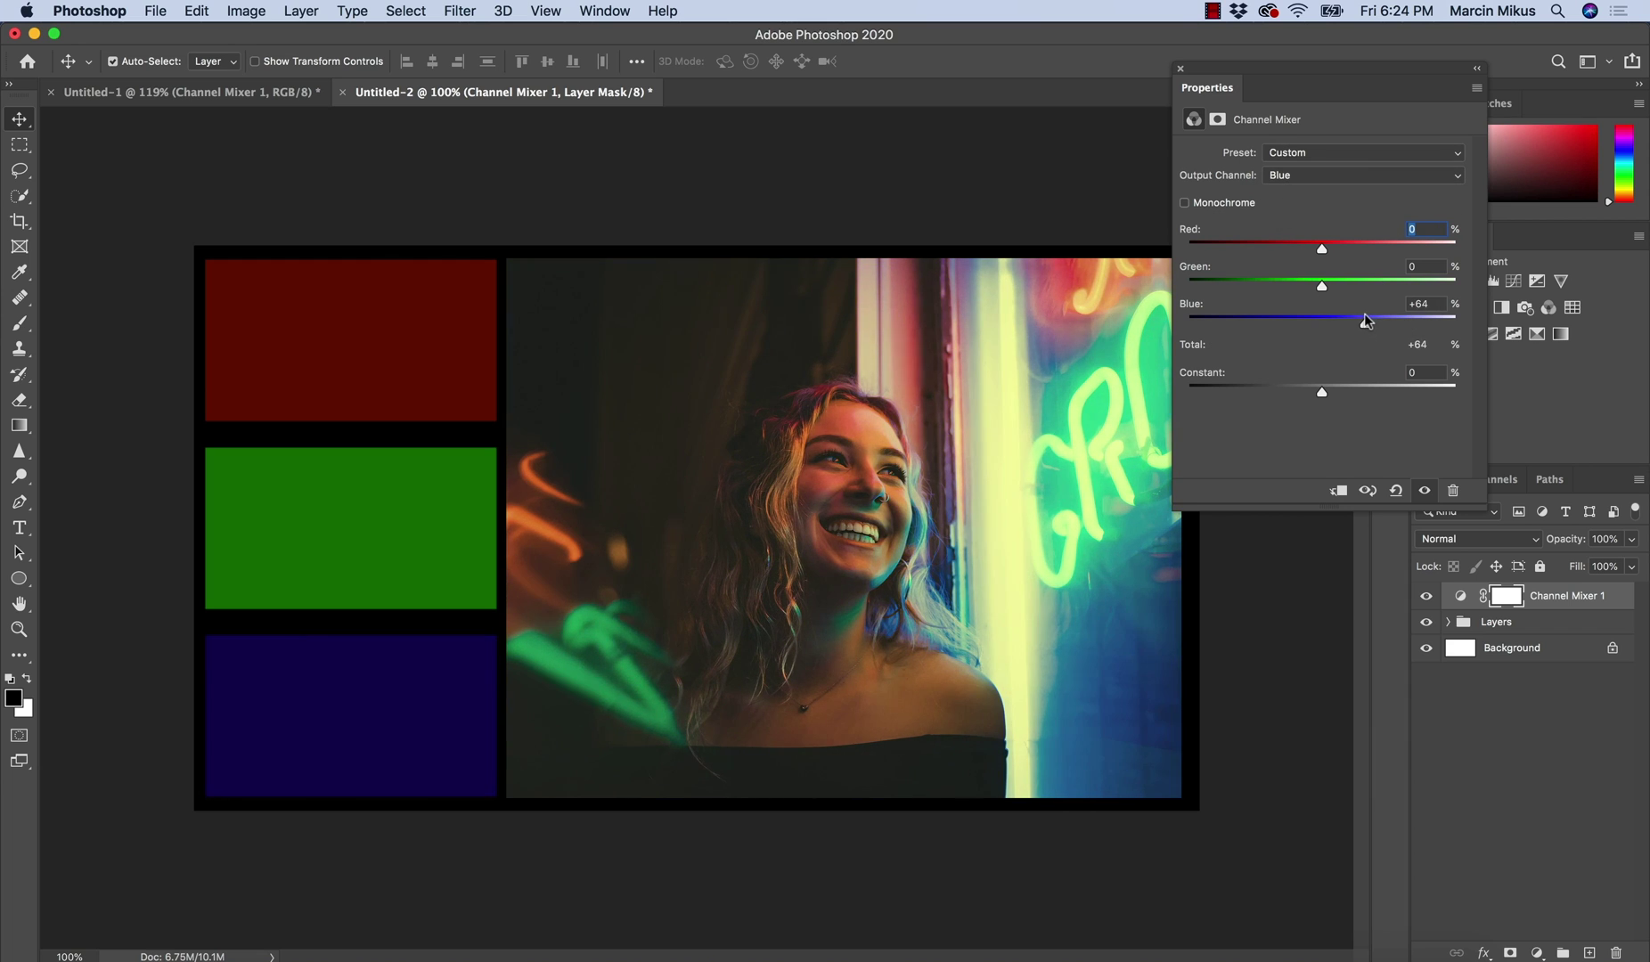
{"action": "left_click", "coordinate": [1428, 305]}
{"action": "key", "text": "7"}
{"action": "key", "text": "0"}
{"action": "left_click", "coordinate": [1428, 305]}
{"action": "left_click_drag", "start_coordinate": [1432, 303], "coordinate": [1388, 306]}
{"action": "type", "text": "70"}
Set the Blue output channel's Green source to 20% and Red source to 10%
{"action": "left_click_drag", "start_coordinate": [1328, 285], "coordinate": [1340, 287]}
{"action": "left_click", "coordinate": [1425, 266]}
{"action": "type", "text": "20"}
{"action": "key", "text": "Return"}
{"action": "left_click", "coordinate": [1396, 230]}
{"action": "type", "text": "10"}
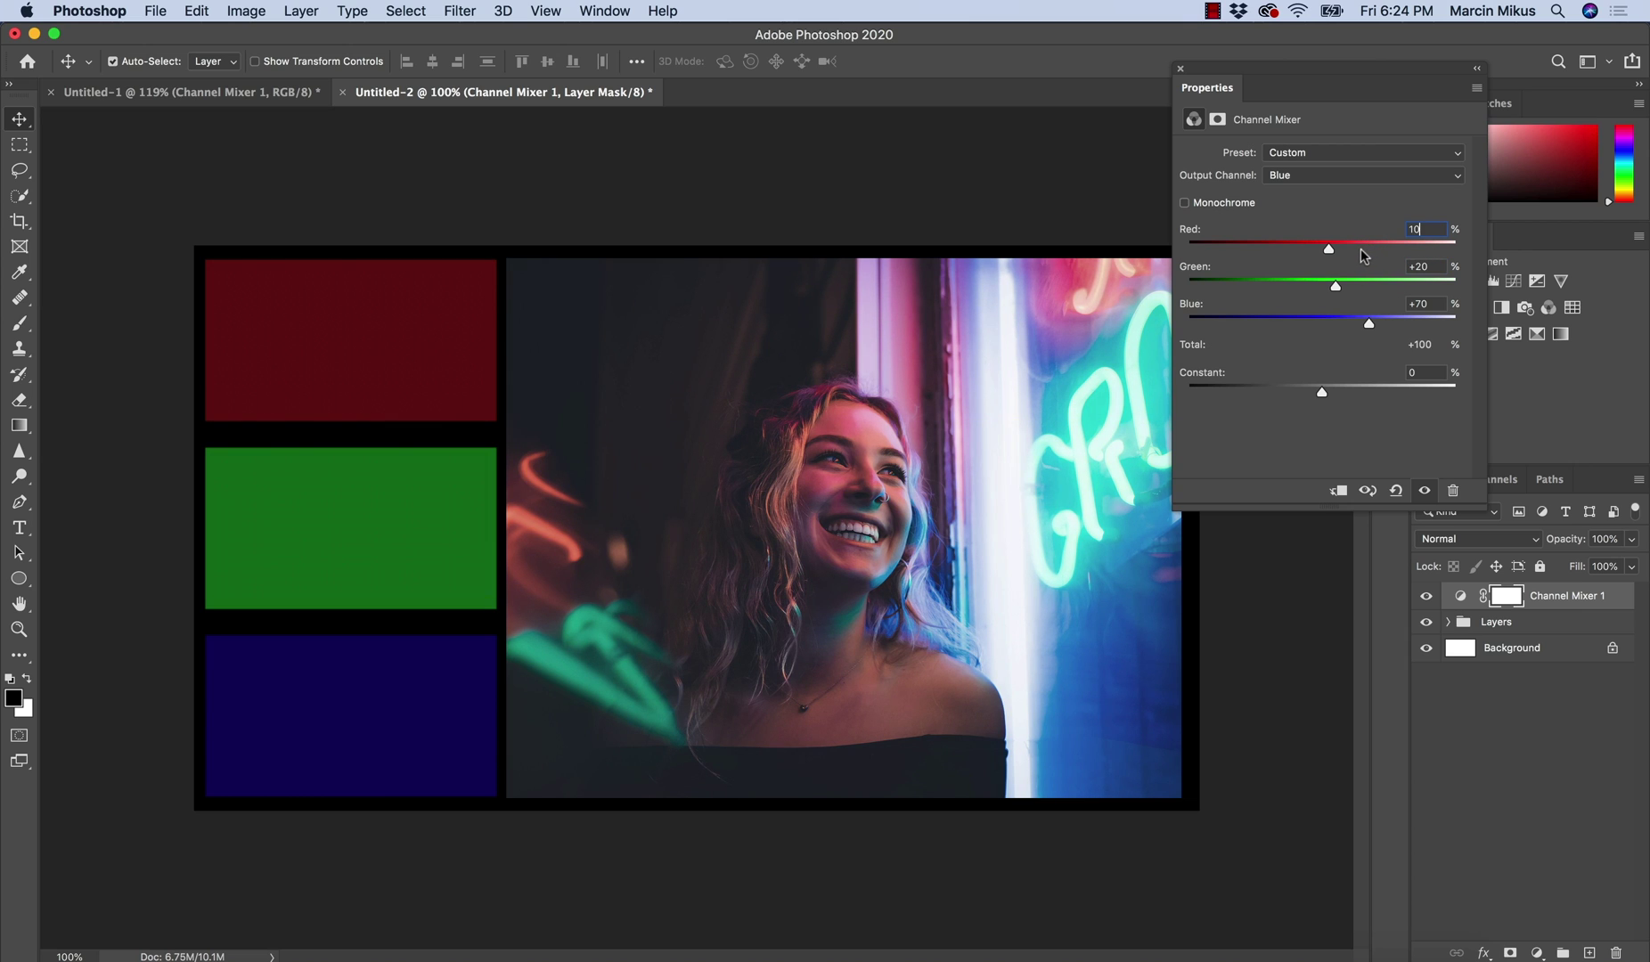
Toggle the Channel Mixer 1 layer's visibility repeatedly to compare the image before and after the adjustment, leaving it visible
{"action": "left_click", "coordinate": [1425, 597]}
{"action": "left_click", "coordinate": [1426, 595]}
{"action": "left_click", "coordinate": [1427, 595]}
{"action": "left_click", "coordinate": [1427, 597]}
{"action": "left_click", "coordinate": [1427, 597]}
{"action": "left_click", "coordinate": [1427, 596]}
{"action": "left_click", "coordinate": [1427, 596]}
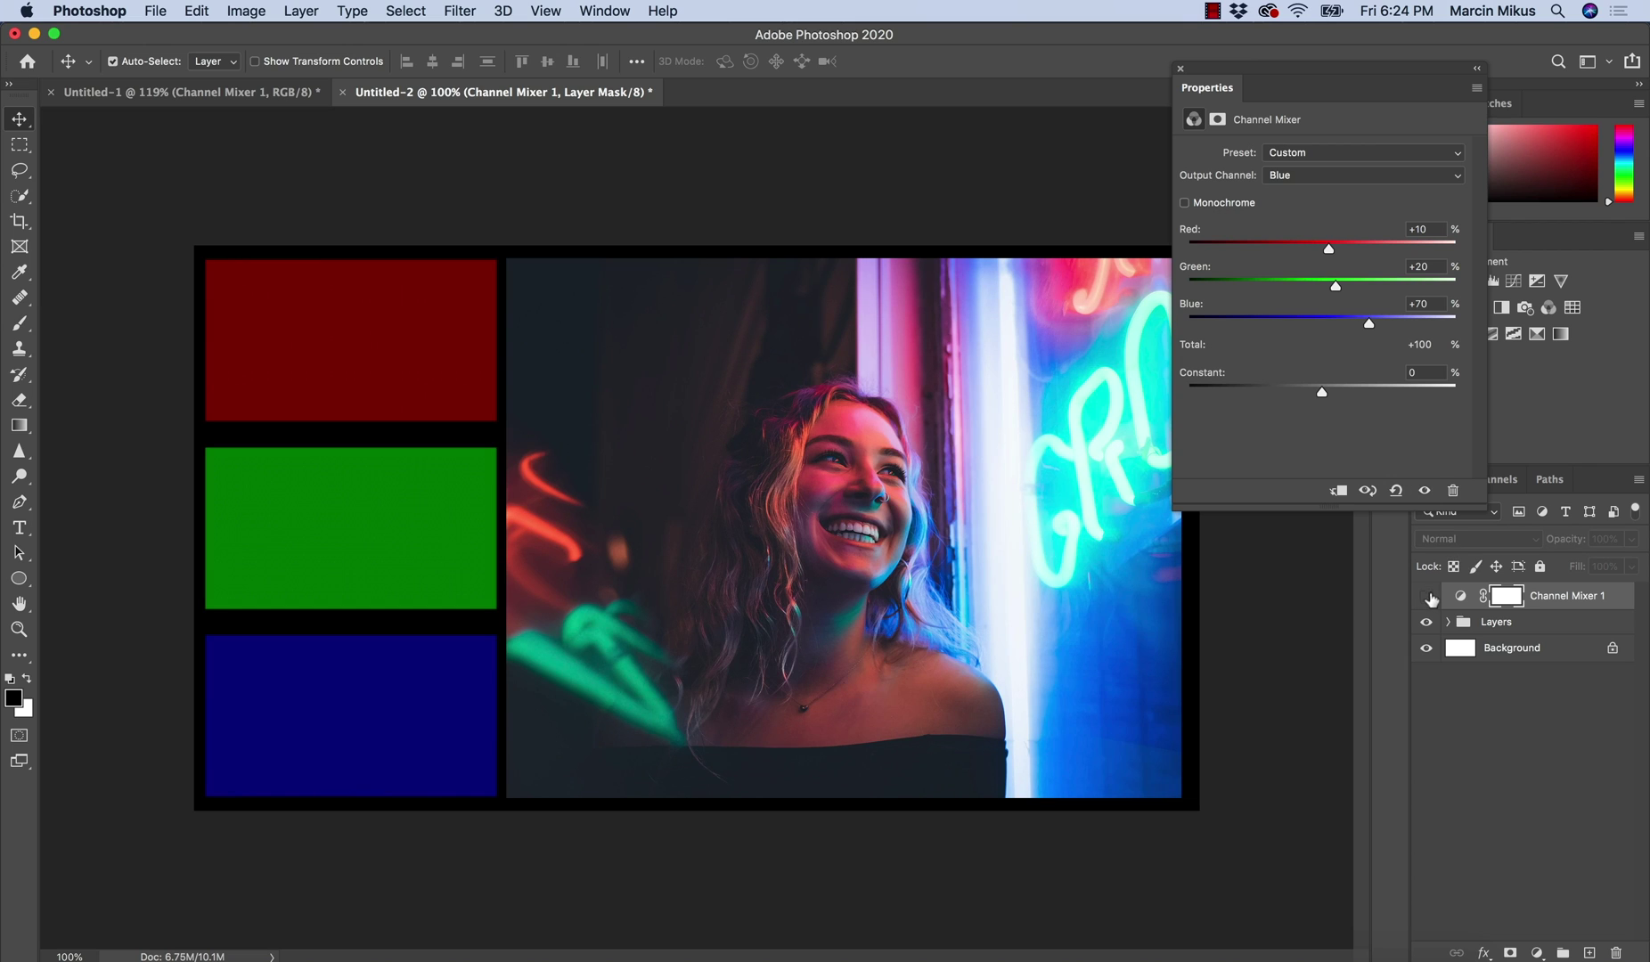
{"action": "left_click", "coordinate": [1427, 596]}
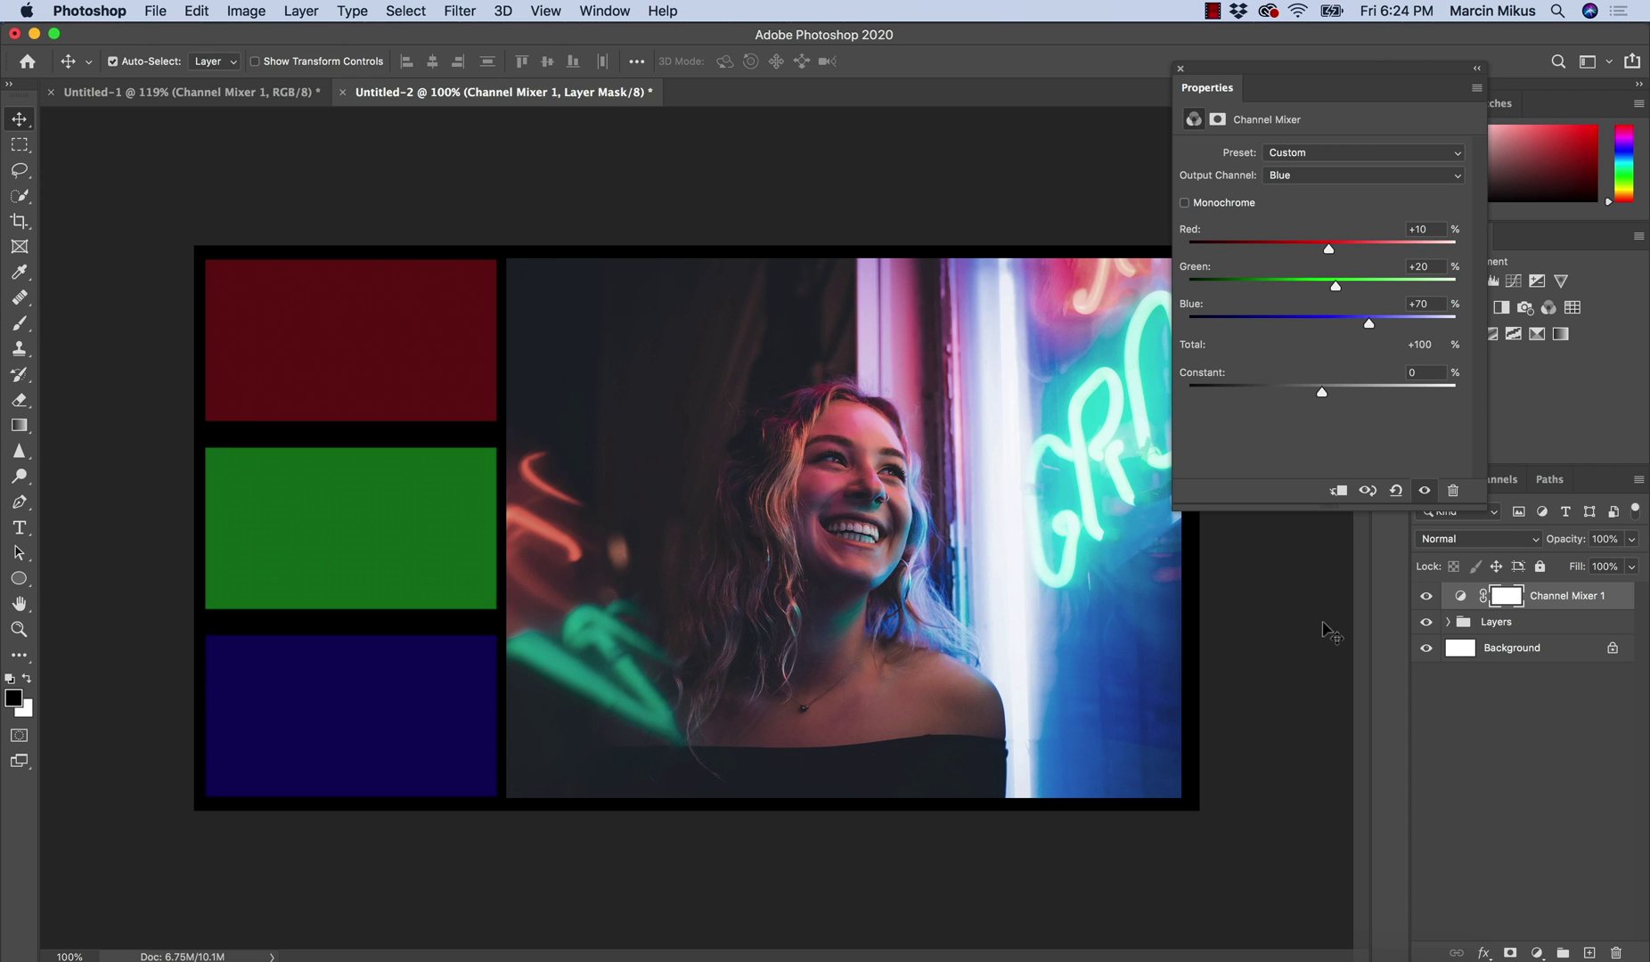
Reset the Channel Mixer adjustment to its default values and switch to the Red output channel
{"action": "left_click", "coordinate": [1396, 493]}
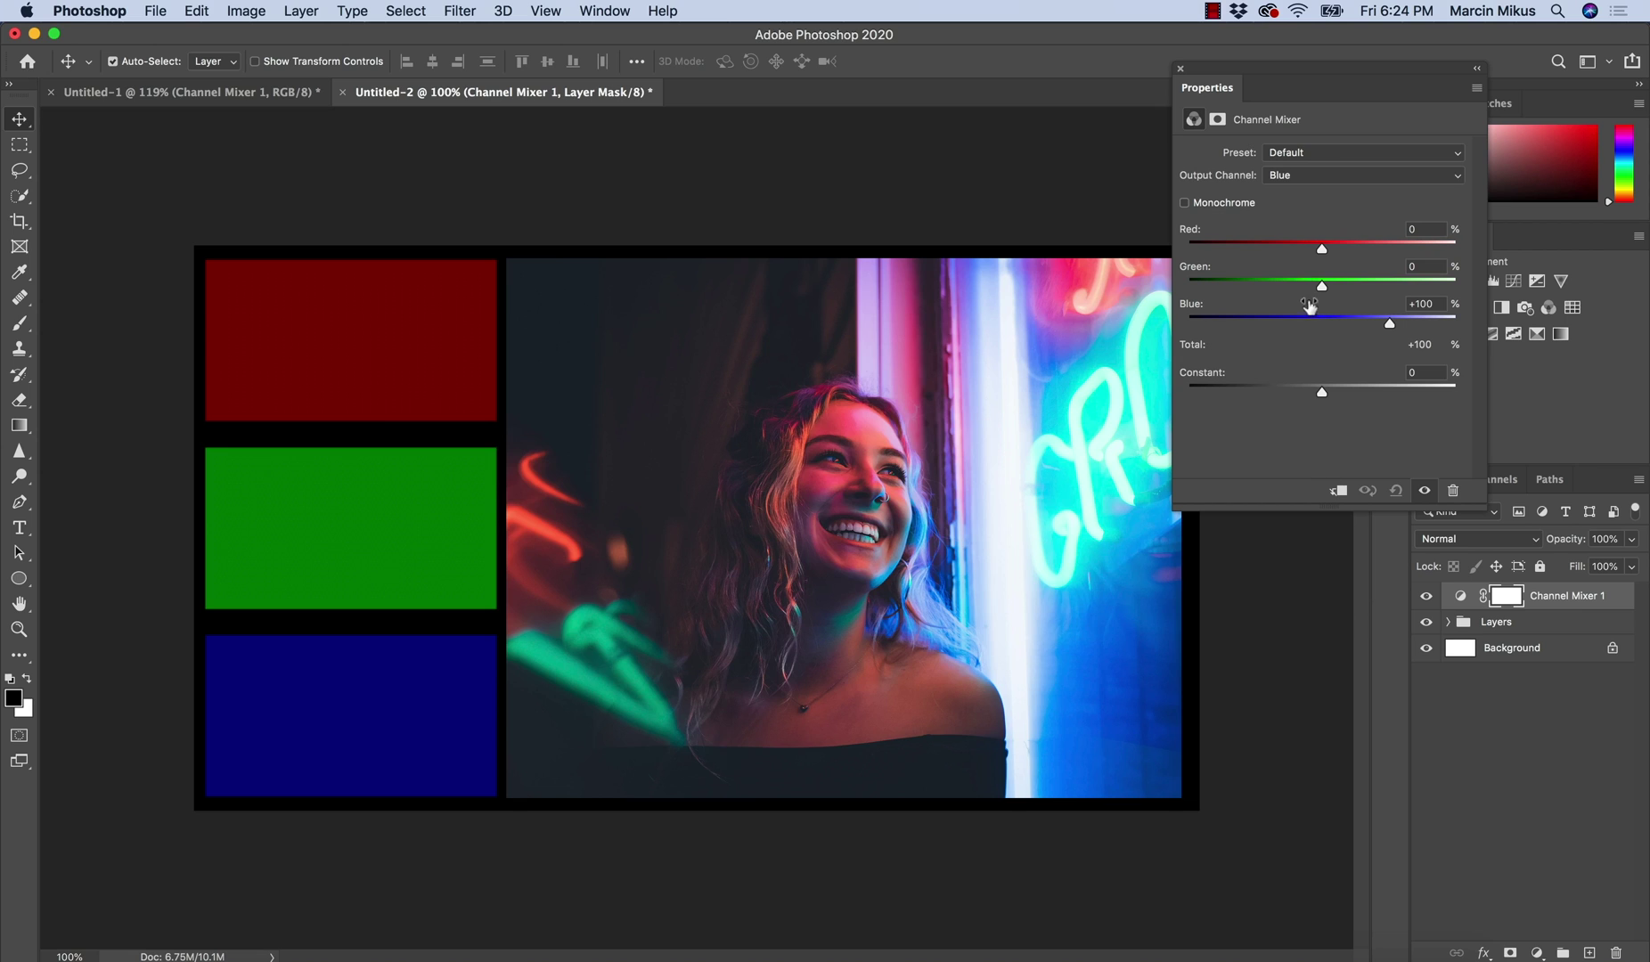
{"action": "left_click", "coordinate": [1292, 181]}
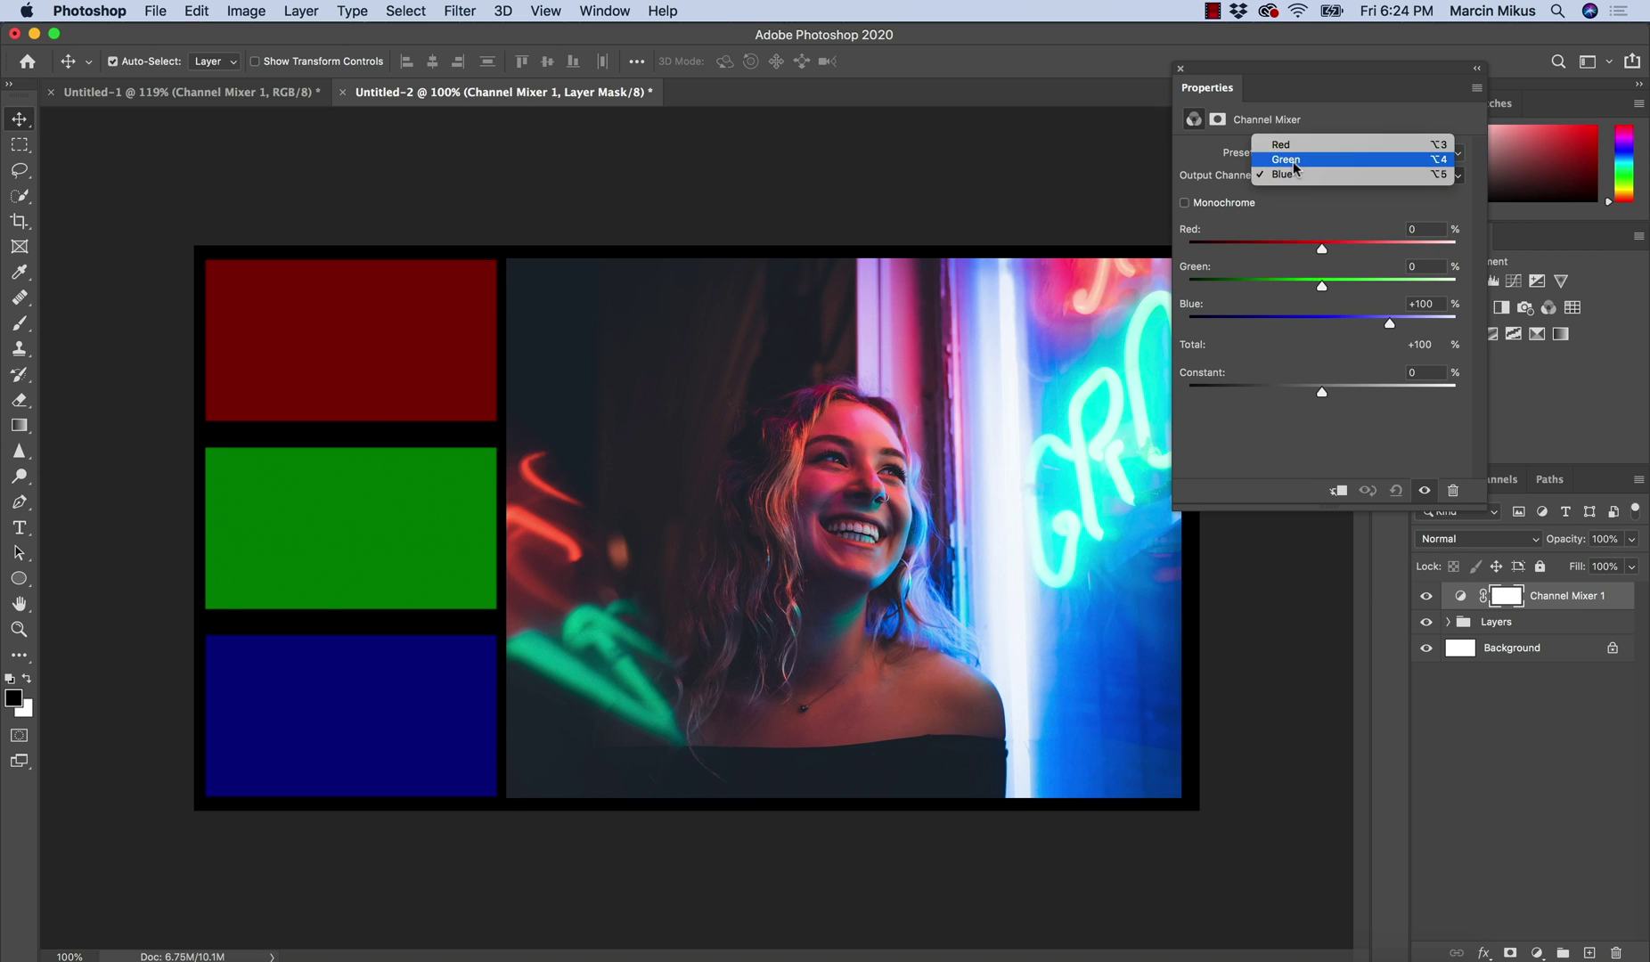
{"action": "left_click", "coordinate": [1294, 146]}
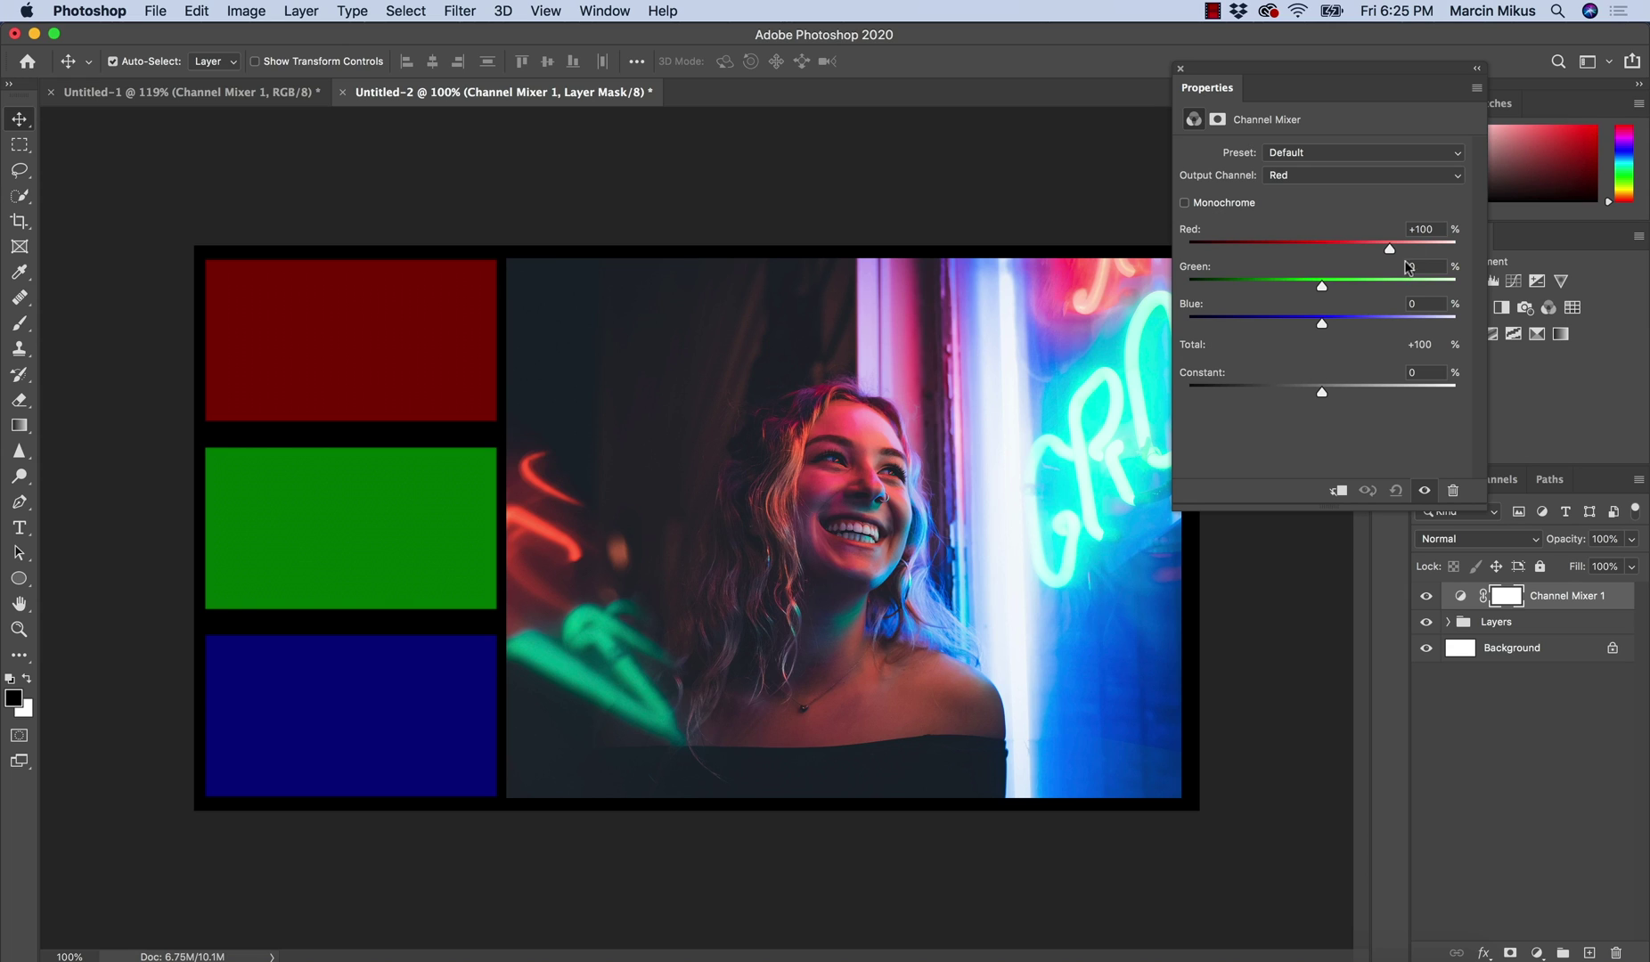
Set the Red output channel's Red source to 0%, Green source to 50% and Blue source to 50%
{"action": "left_click", "coordinate": [1415, 230]}
{"action": "type", "text": "0"}
{"action": "key", "text": "Tab"}
{"action": "type", "text": "50"}
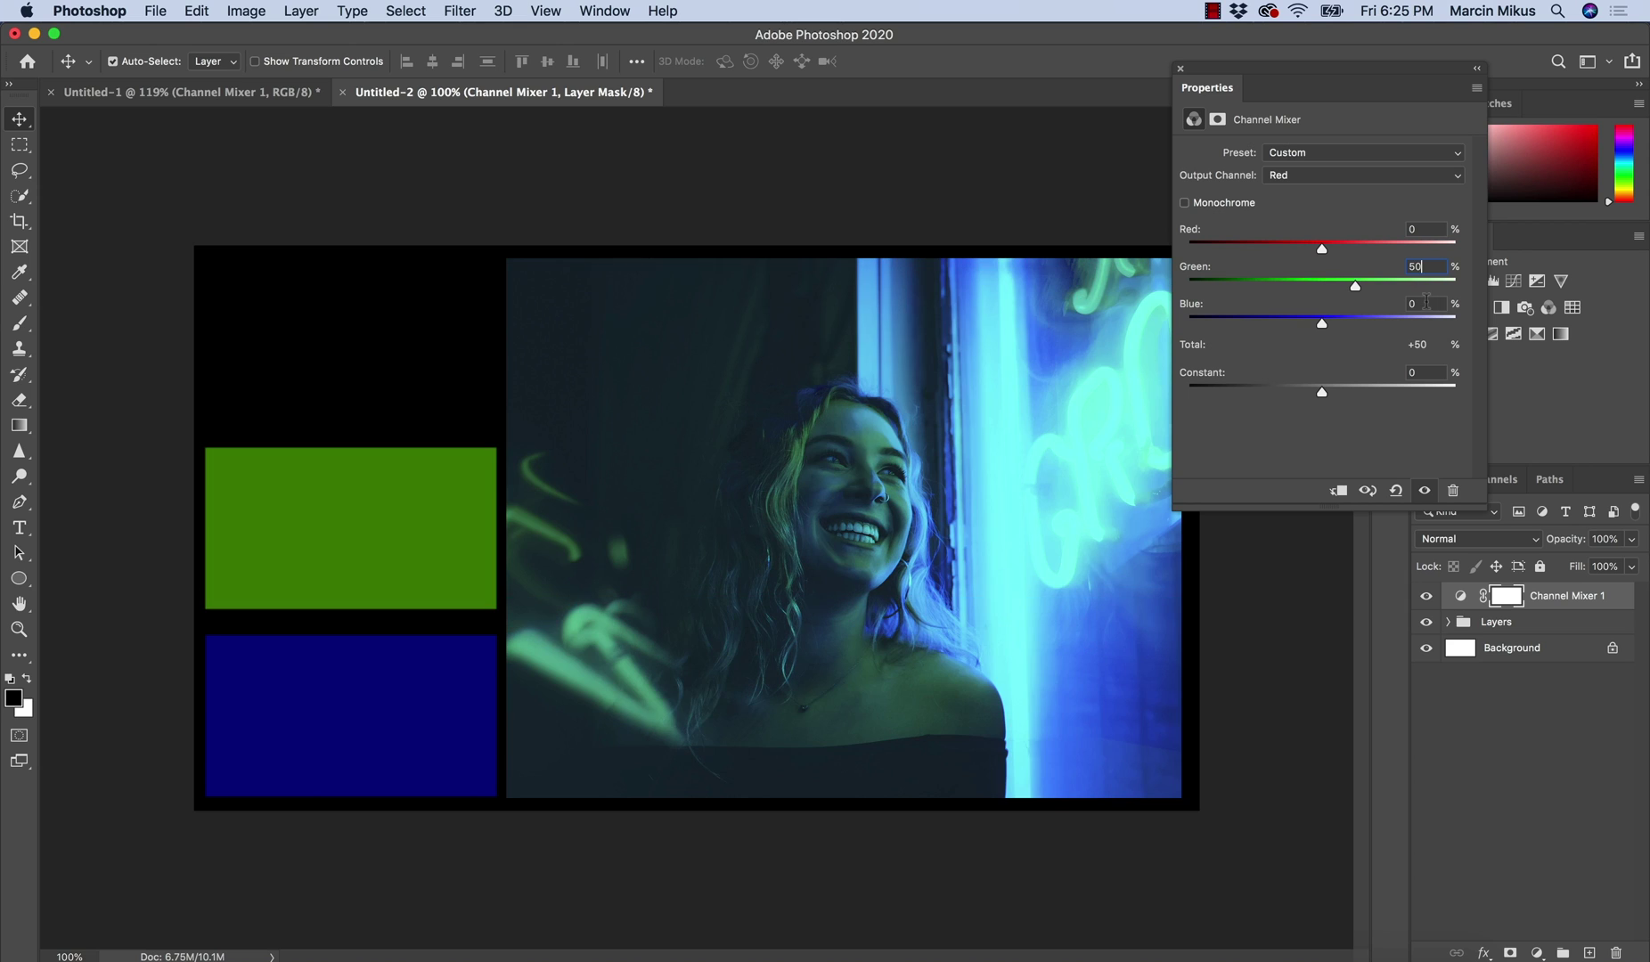
{"action": "key", "text": "Tab"}
{"action": "type", "text": "50"}
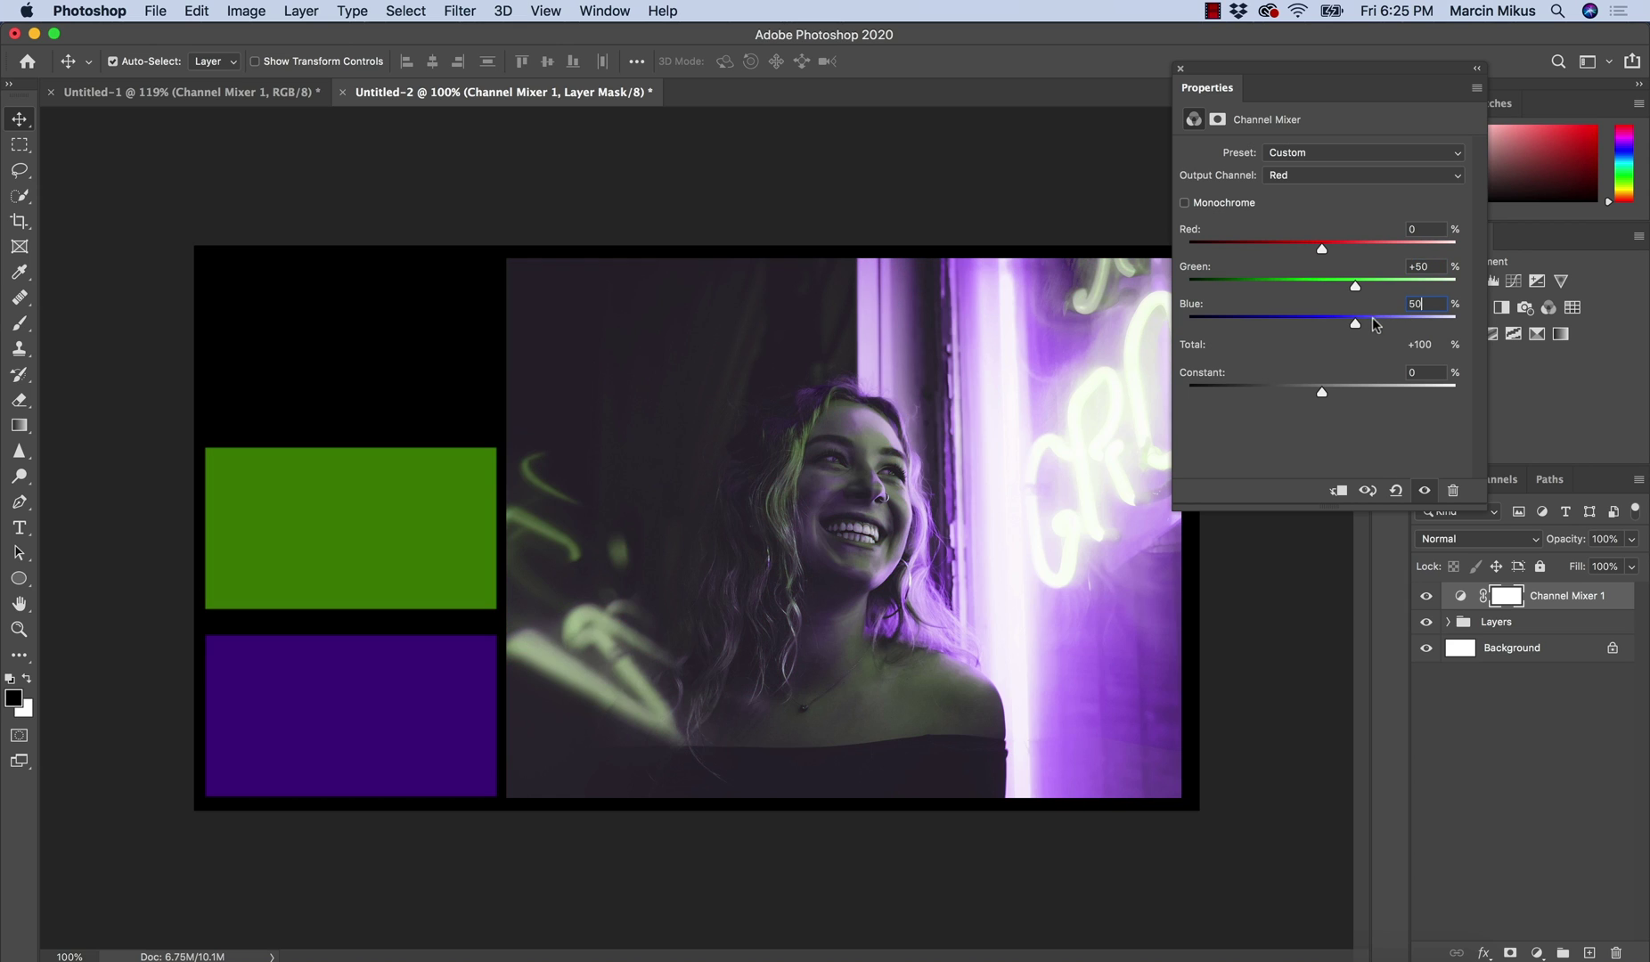
For the Green output channel, set the Green source to 0%, Blue source to 50% and Red source to 50%
{"action": "left_click", "coordinate": [1298, 175]}
{"action": "left_click", "coordinate": [1292, 188]}
{"action": "key", "text": "shift+Tab"}
{"action": "type", "text": "0"}
{"action": "key", "text": "Tab"}
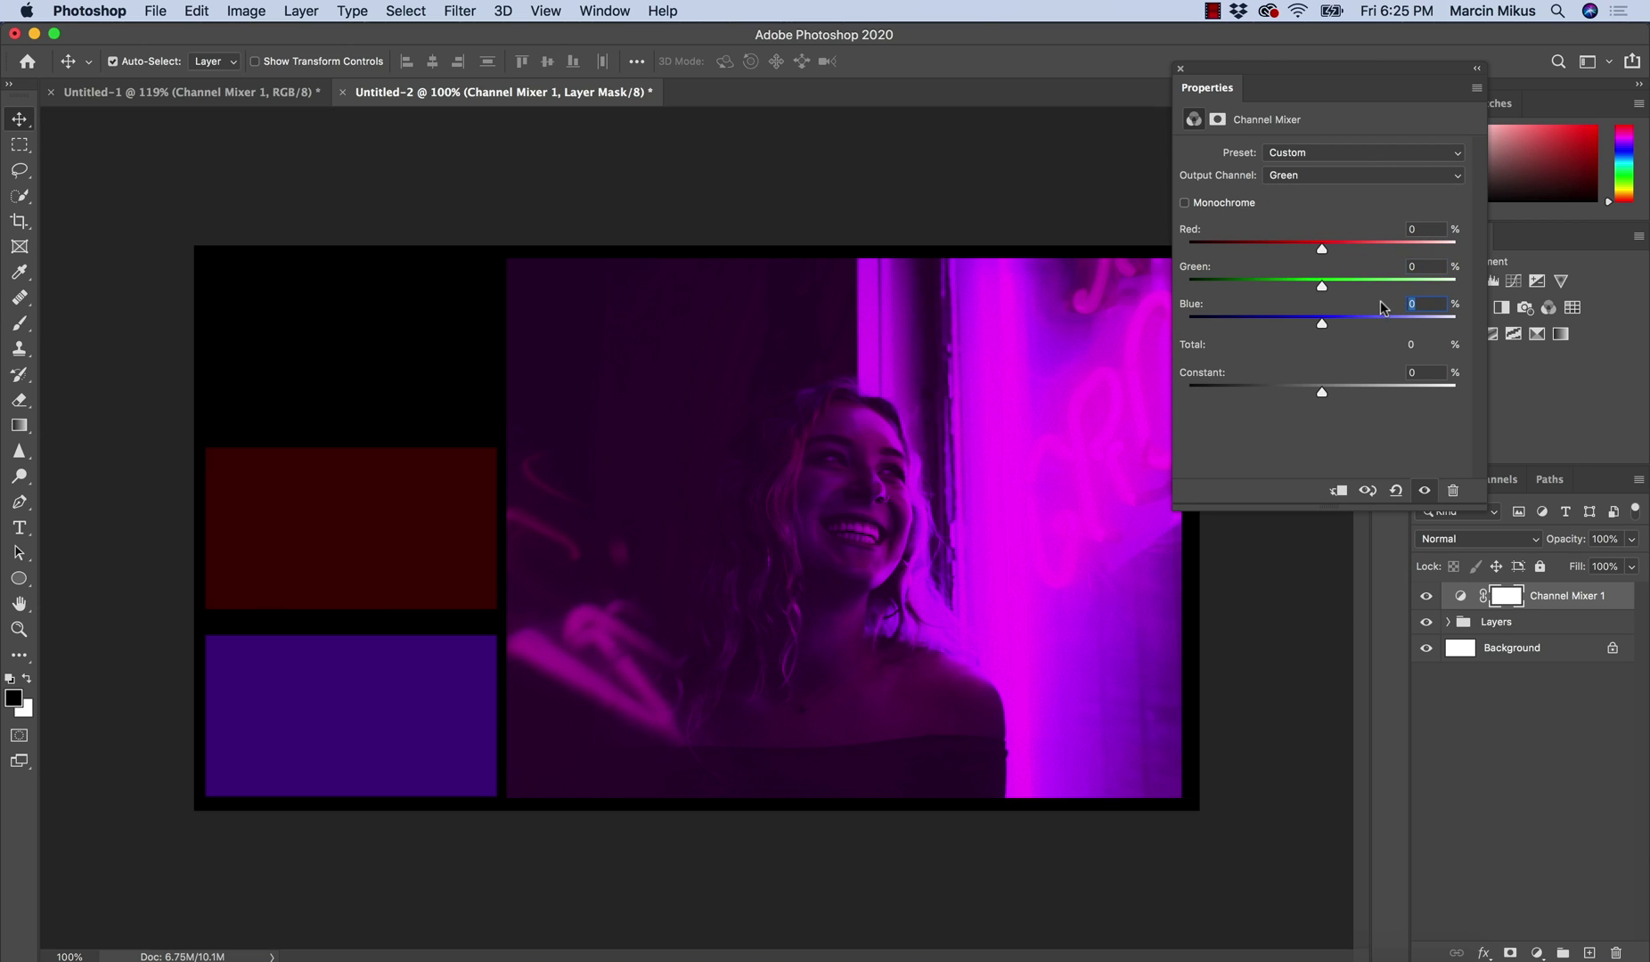
{"action": "type", "text": "50"}
{"action": "key", "text": "shift+Tab"}
{"action": "key", "text": "shift+Tab"}
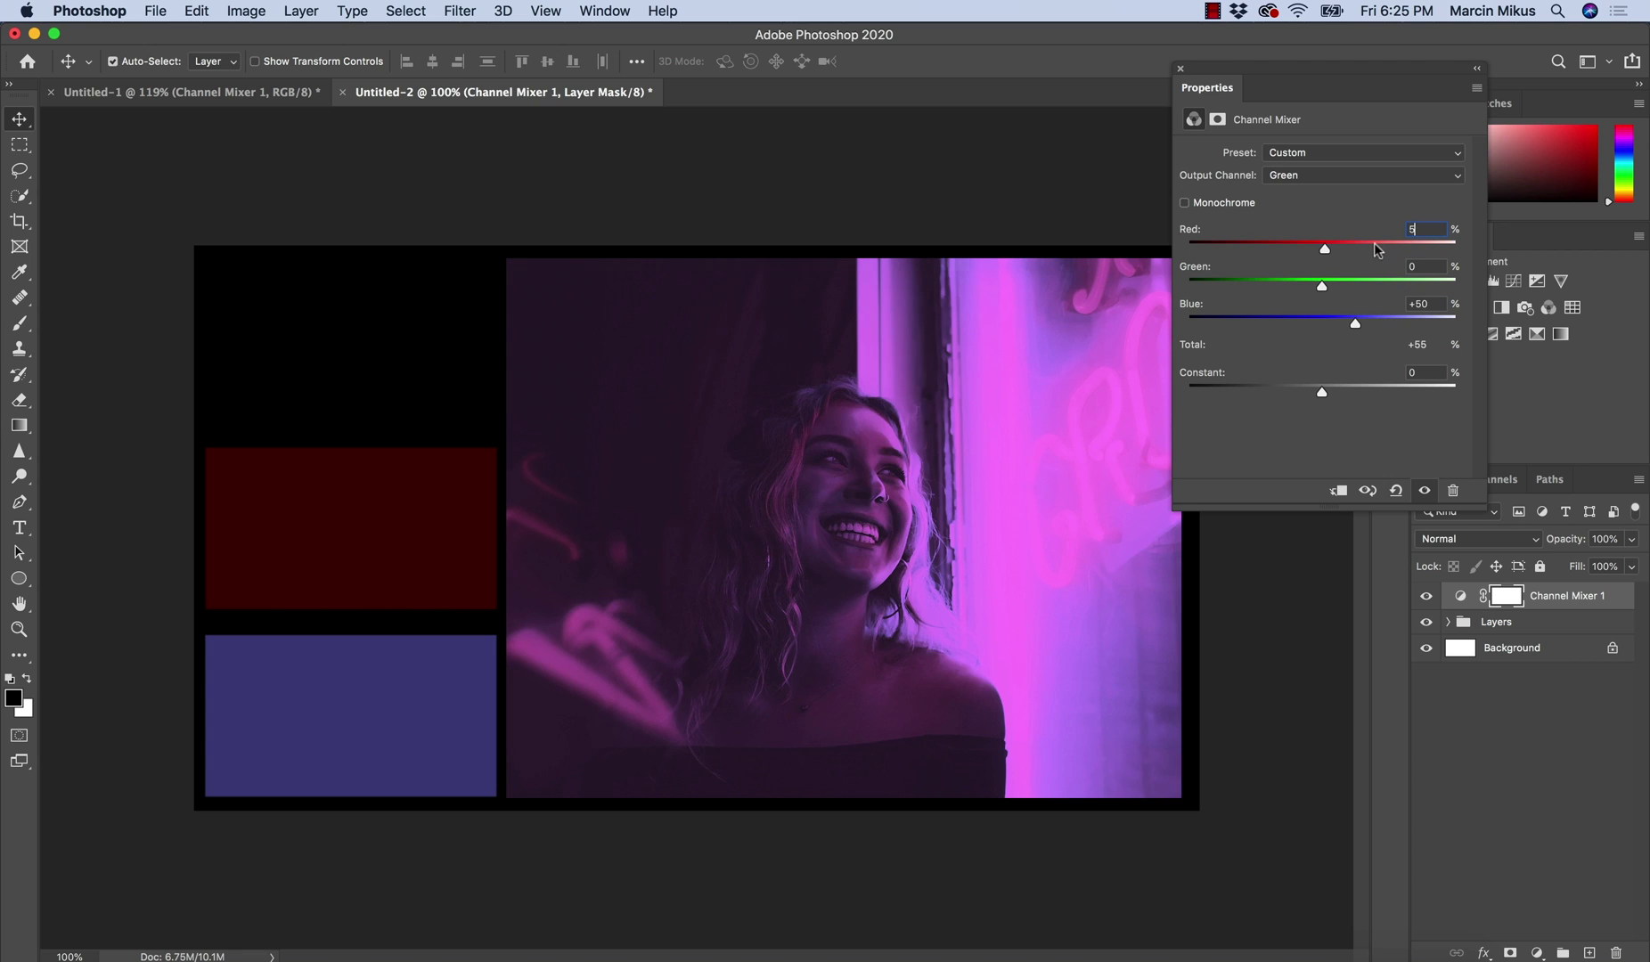
{"action": "type", "text": "50"}
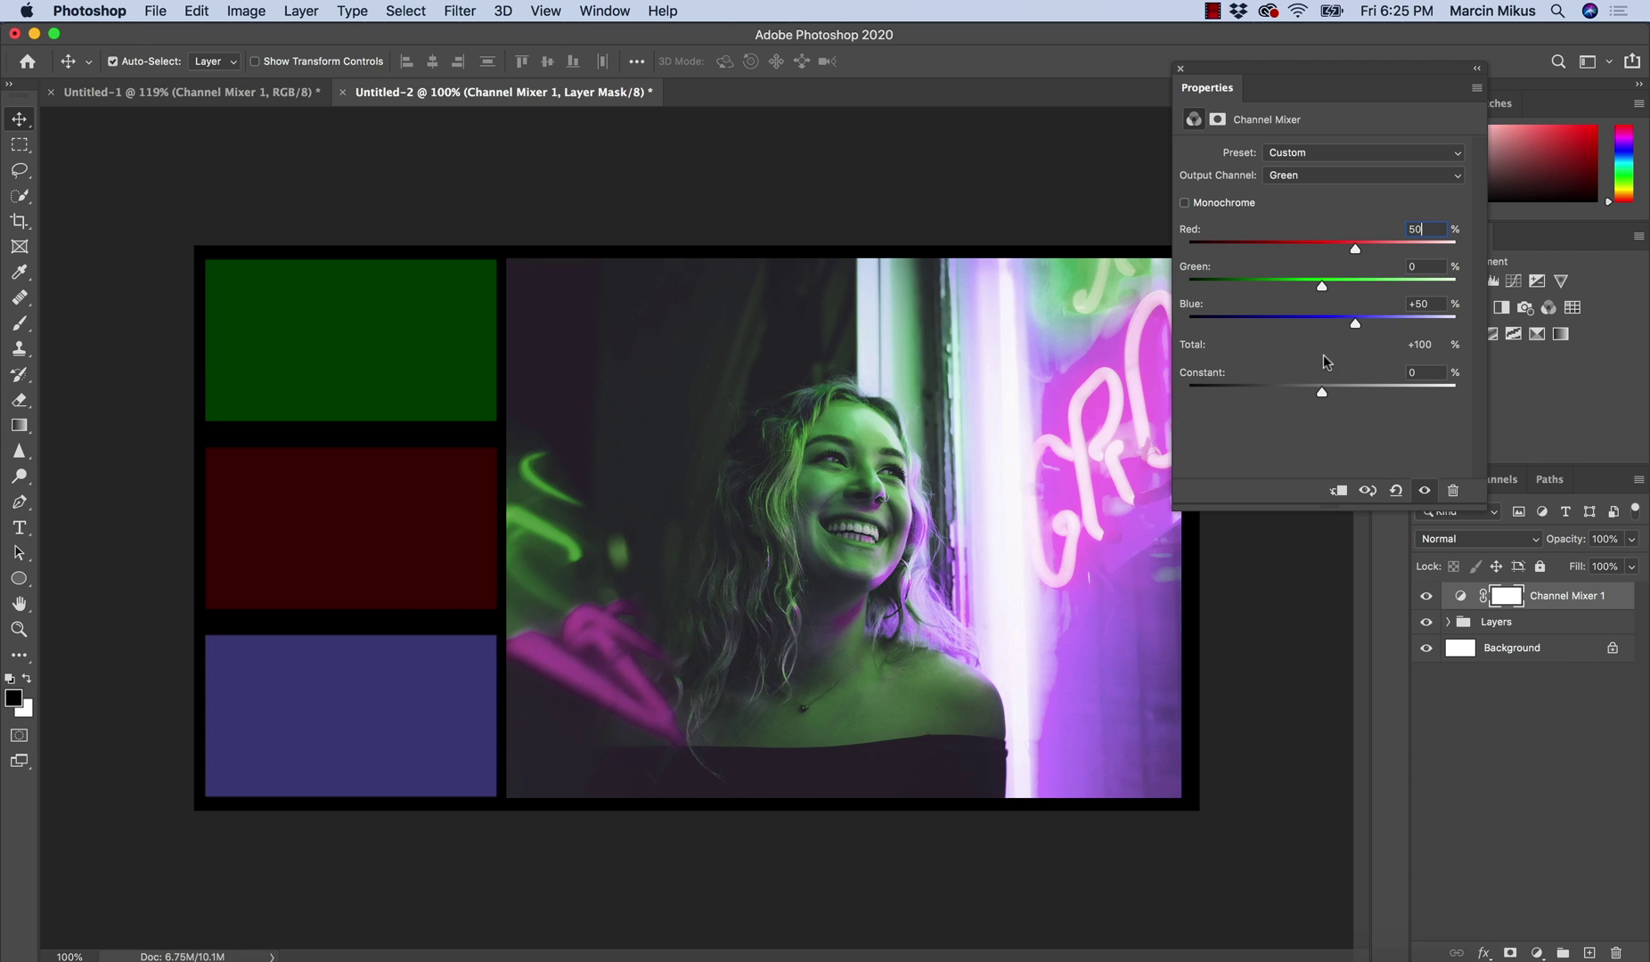
For the Blue output channel, set the Blue source to 0%, Green source to 50% and Red source to 50%
{"action": "left_click", "coordinate": [1299, 176]}
{"action": "key", "text": "alt+5"}
{"action": "left_click", "coordinate": [1422, 304]}
{"action": "type", "text": "0"}
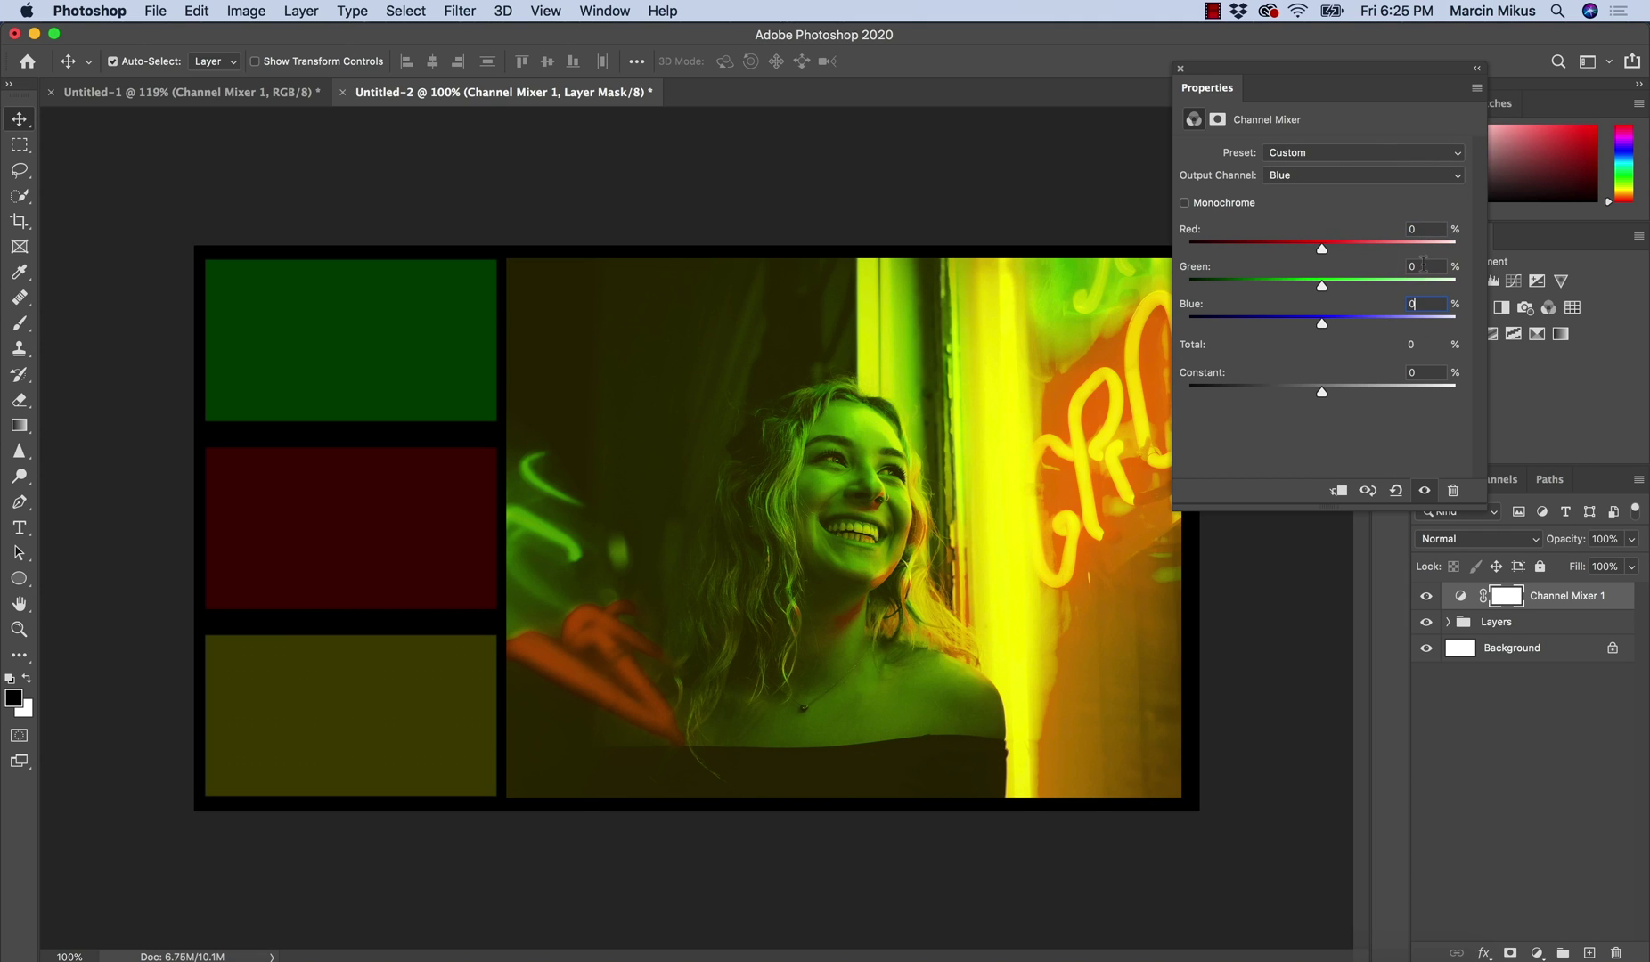
{"action": "key", "text": "shift+Tab"}
{"action": "type", "text": "50"}
{"action": "key", "text": "shift+Tab"}
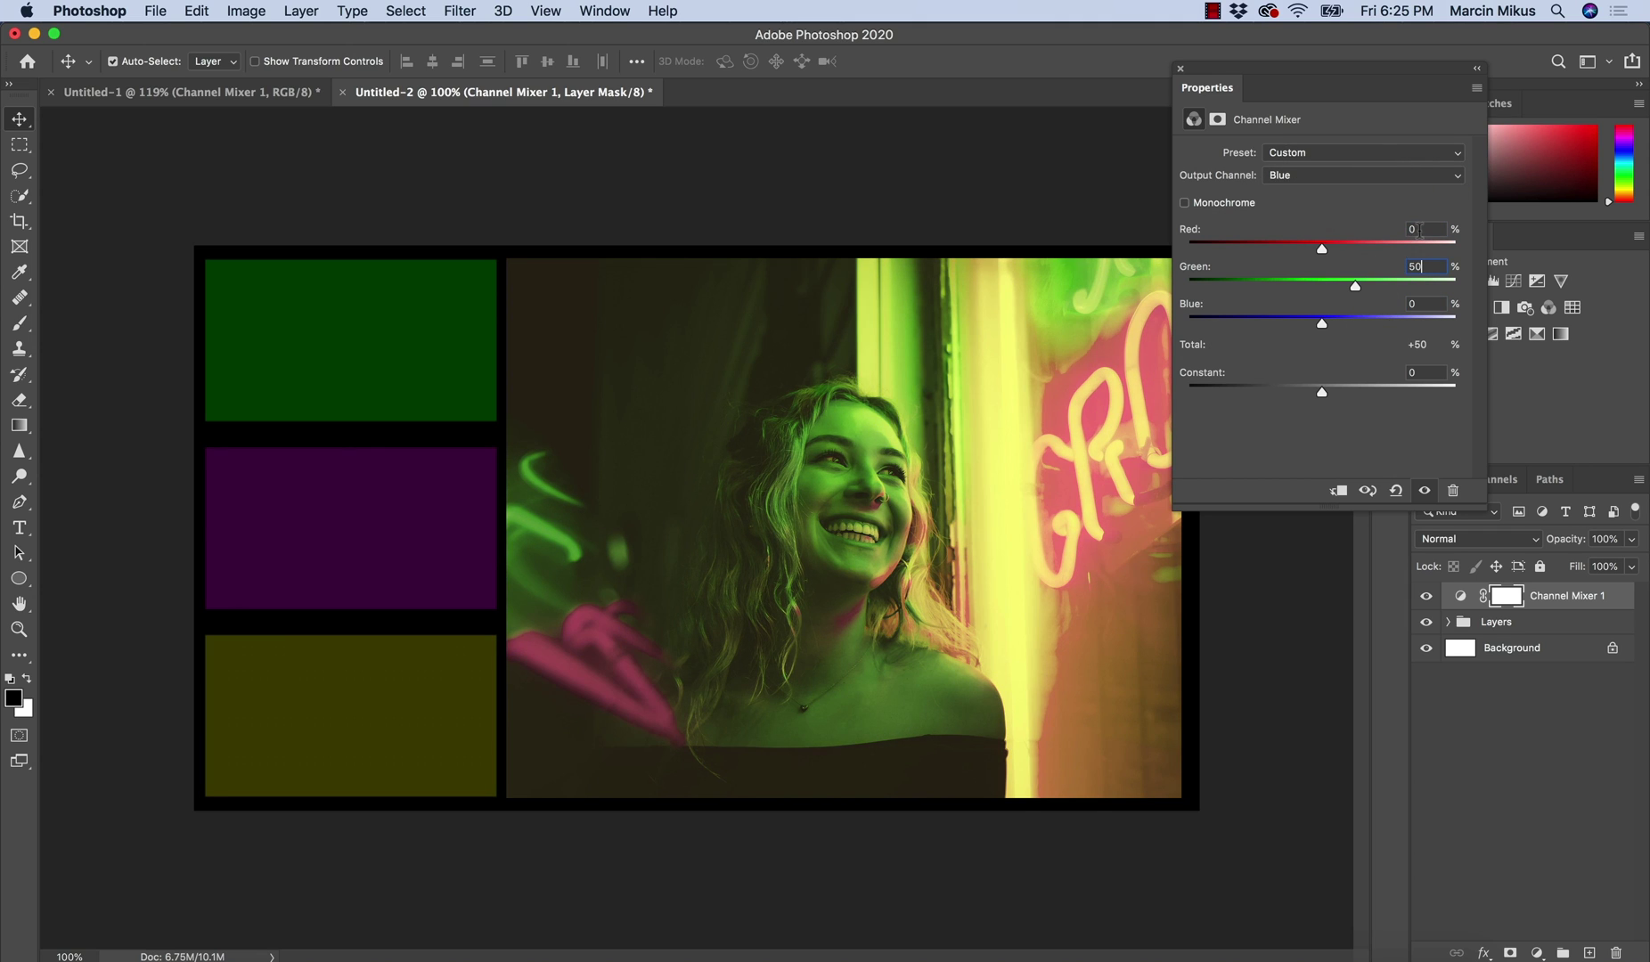
{"action": "type", "text": "50"}
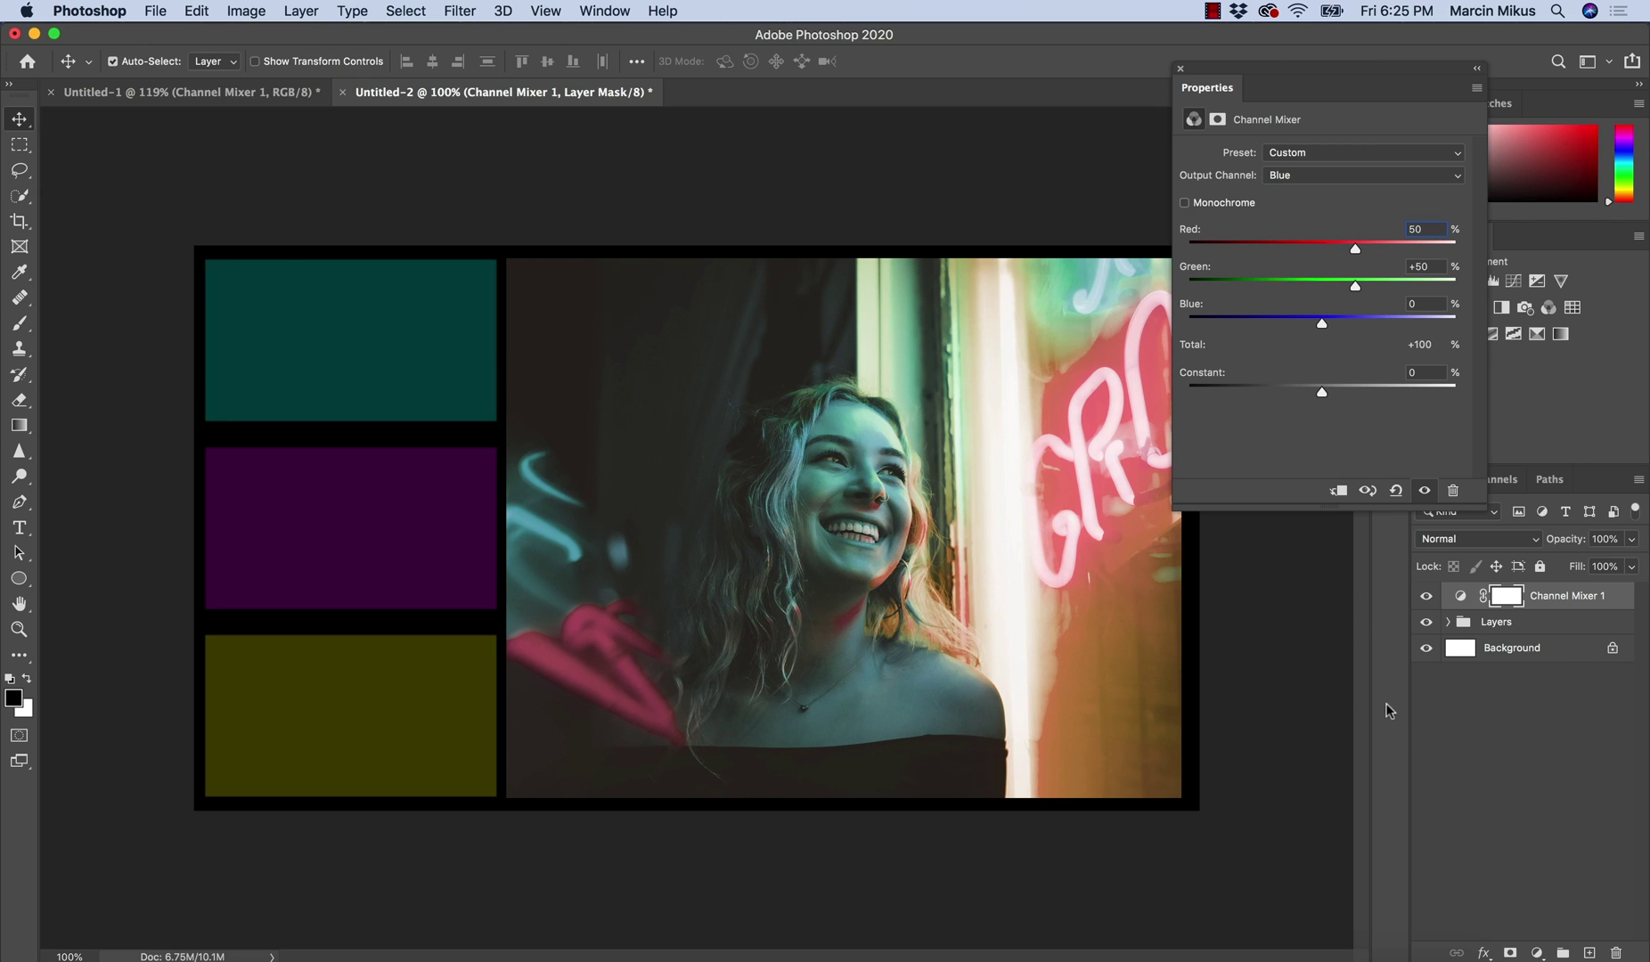
Switch the Channel Mixer 1 layer off and on several times to compare the swapped colors with the original, ending with it hidden
{"action": "left_click", "coordinate": [1427, 596]}
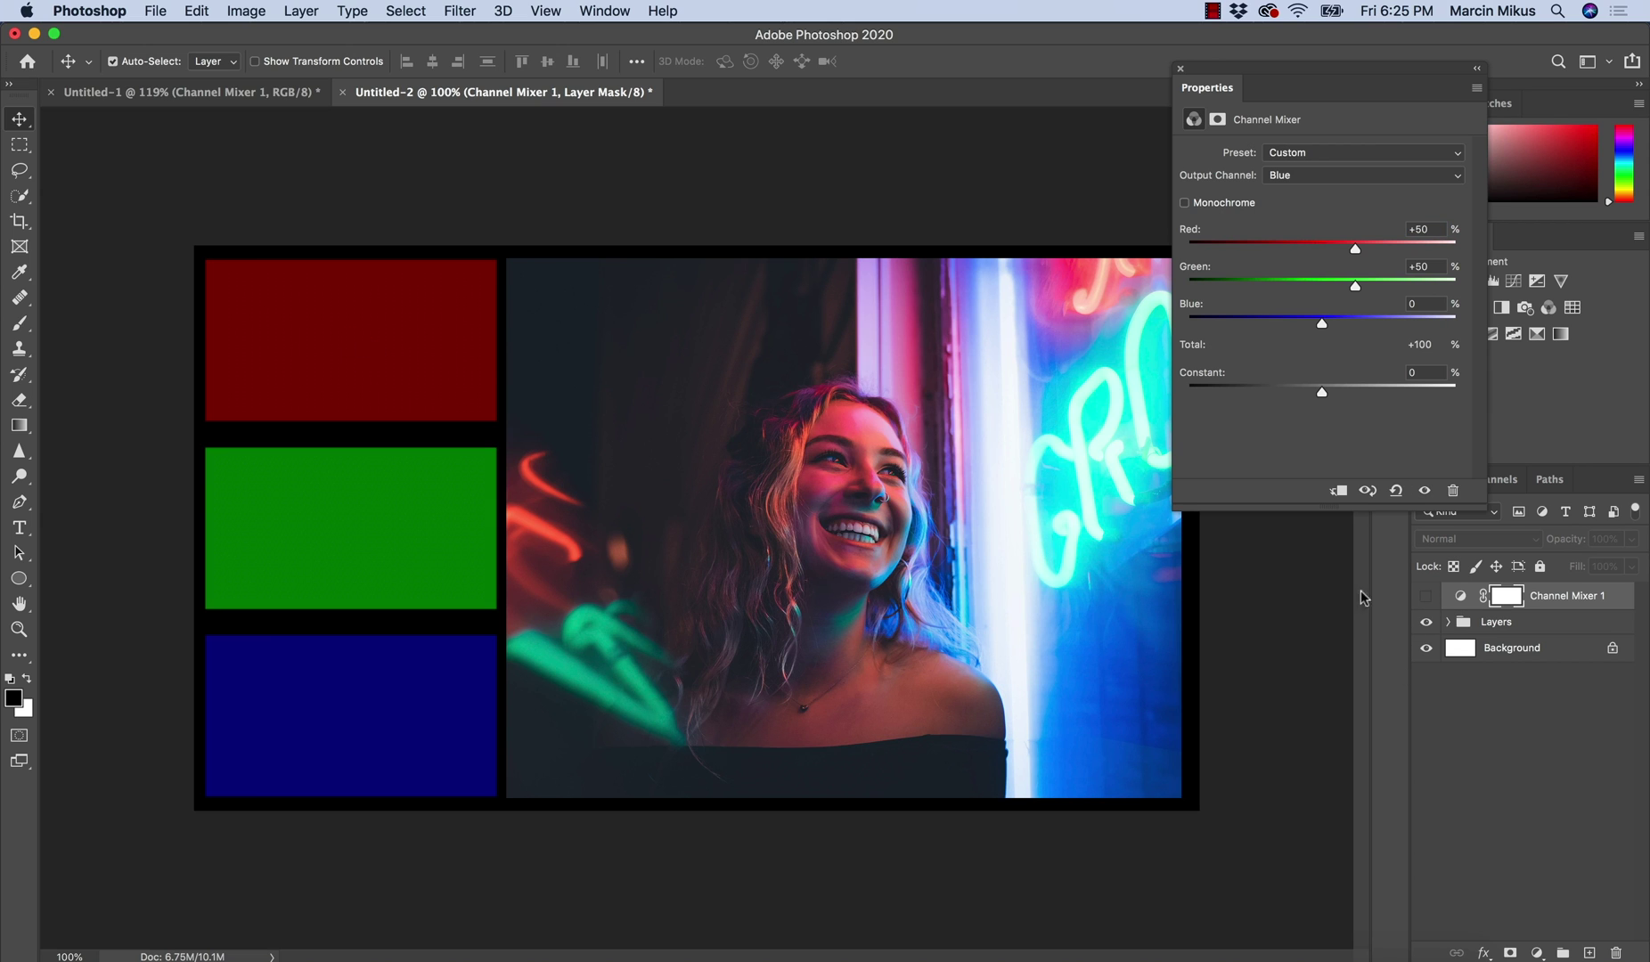
{"action": "left_click", "coordinate": [1428, 598]}
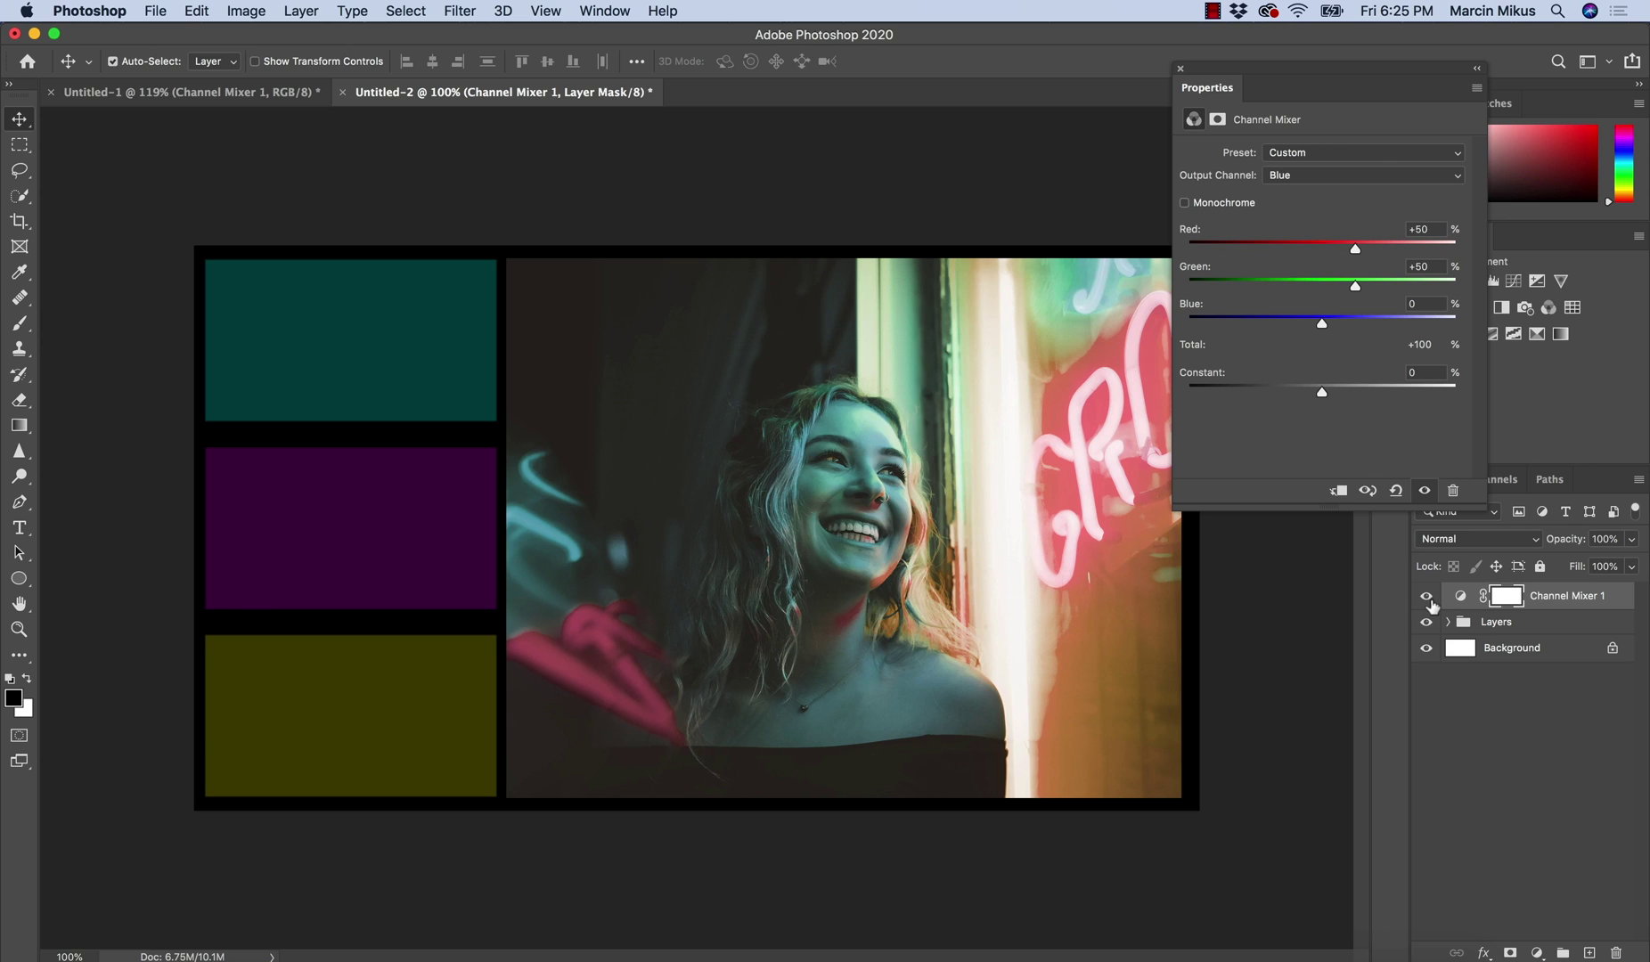
{"action": "left_click", "coordinate": [1428, 598]}
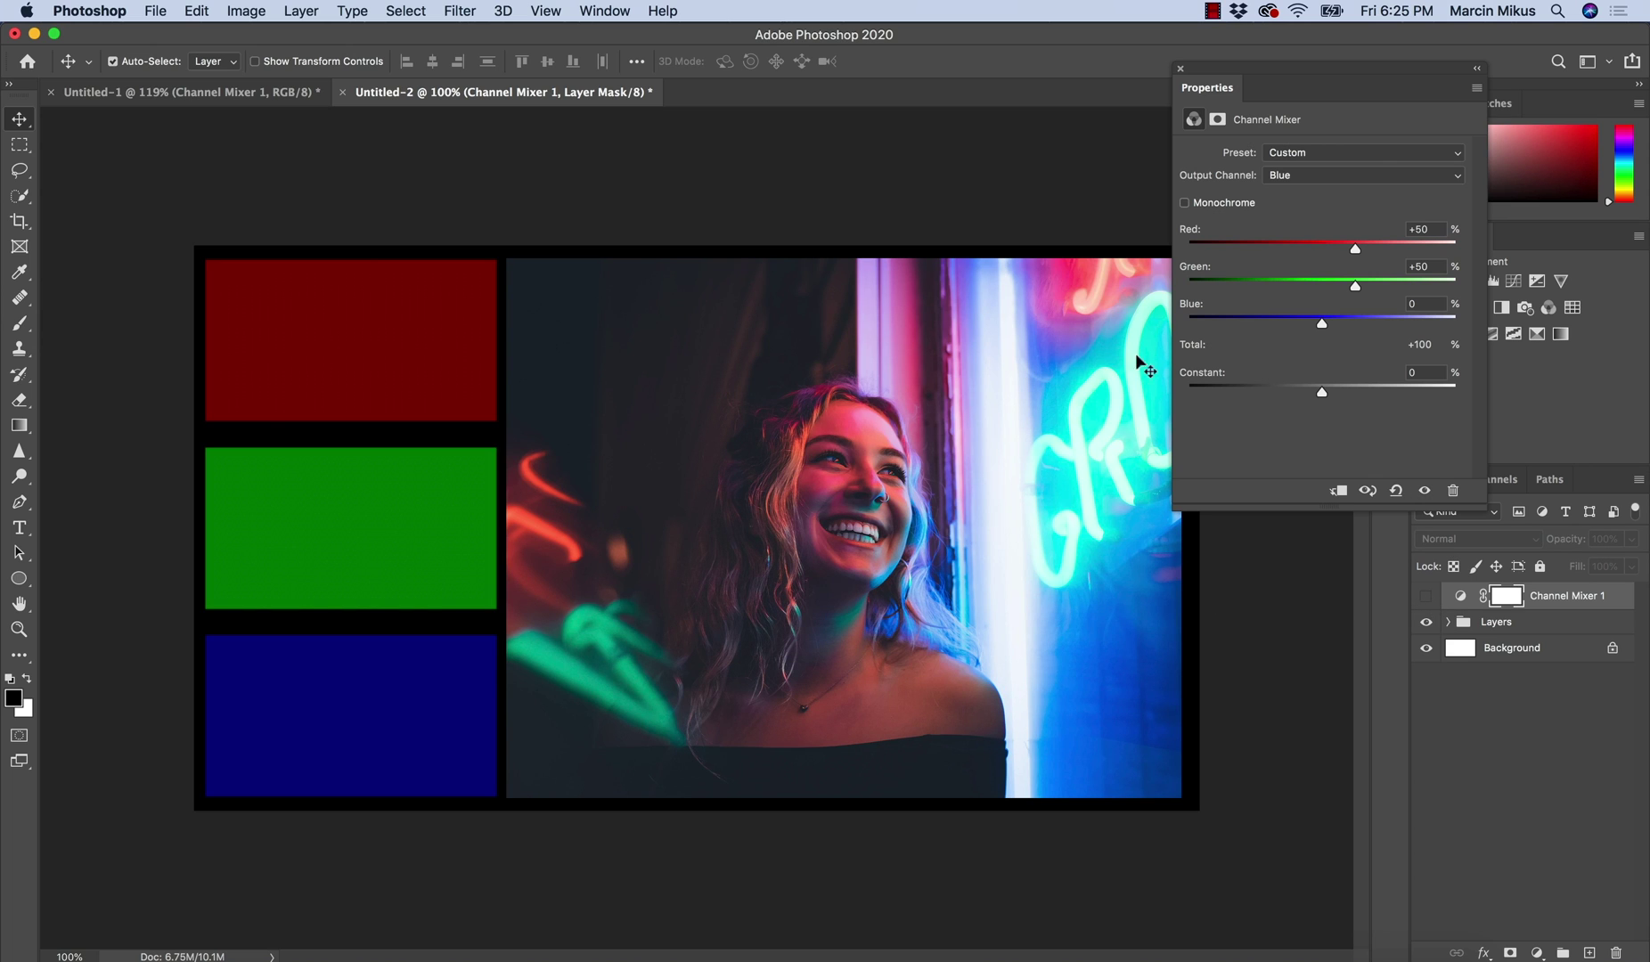
{"action": "left_click", "coordinate": [1427, 599]}
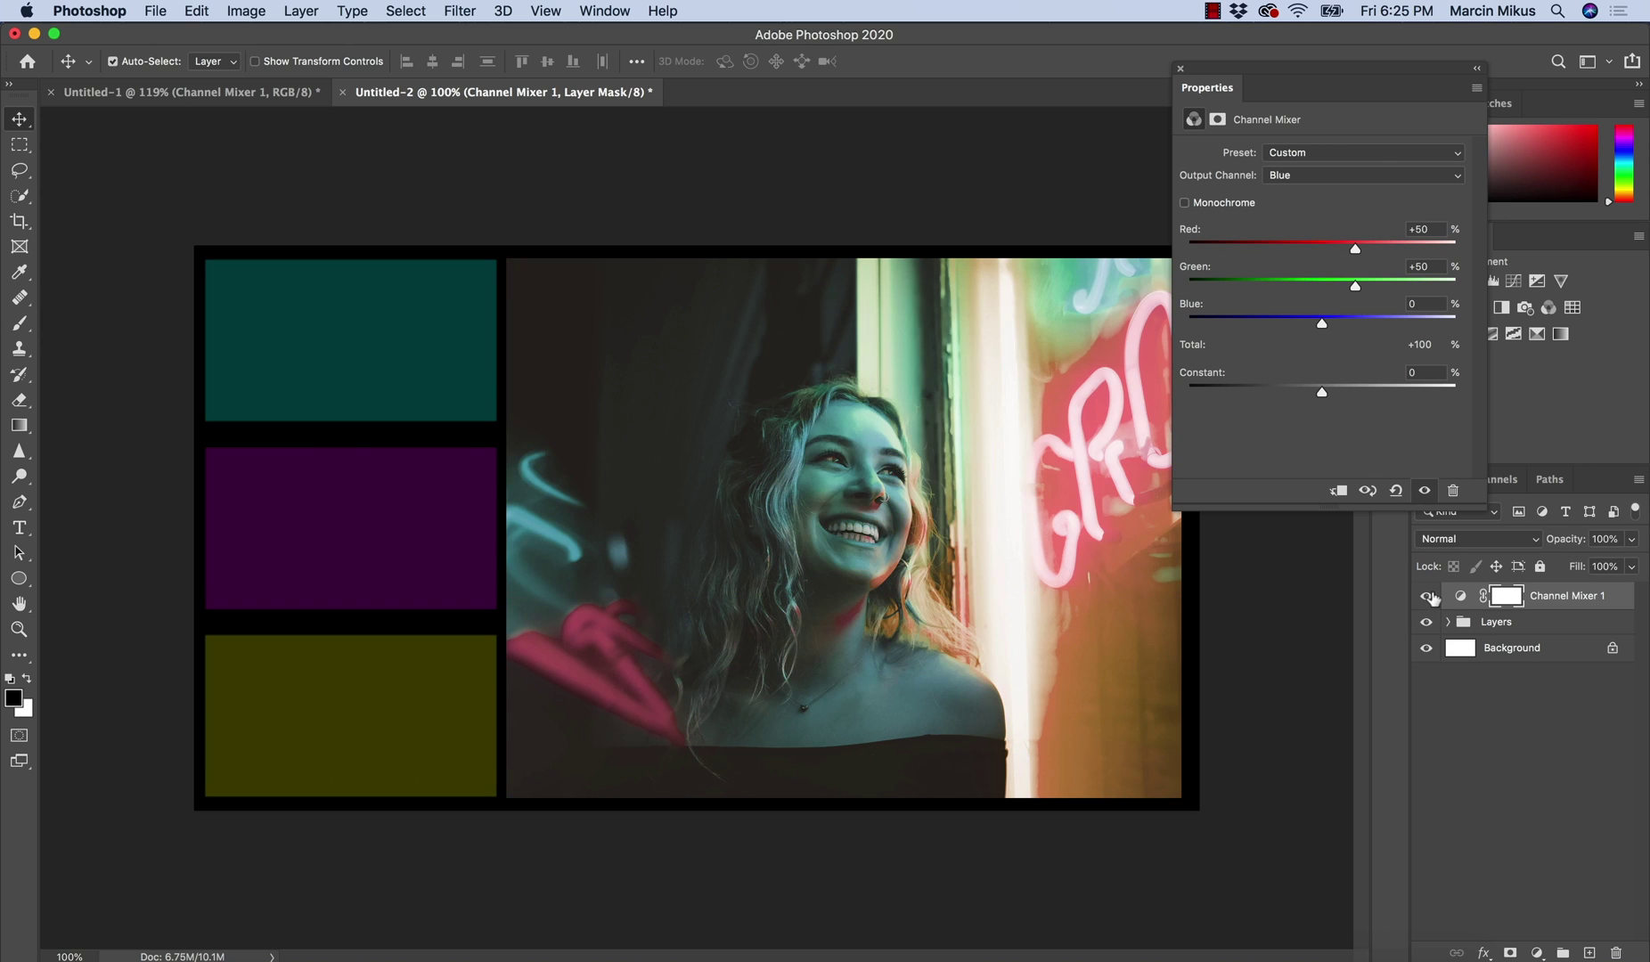
{"action": "left_click", "coordinate": [1427, 599]}
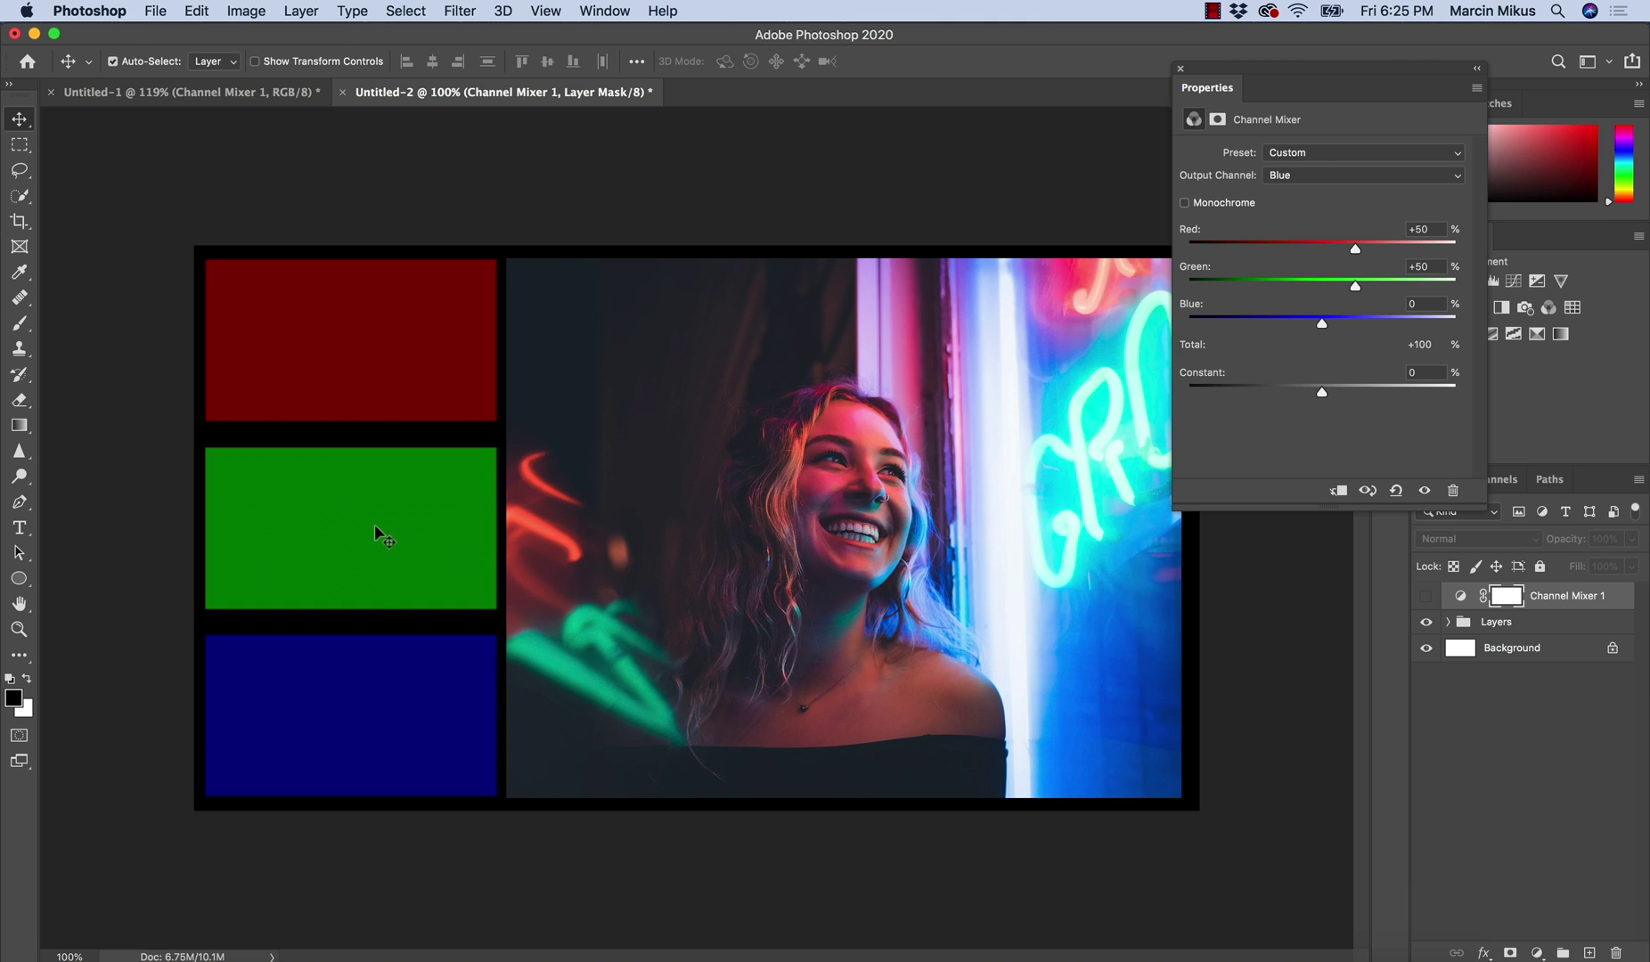
{"action": "left_click", "coordinate": [1426, 596]}
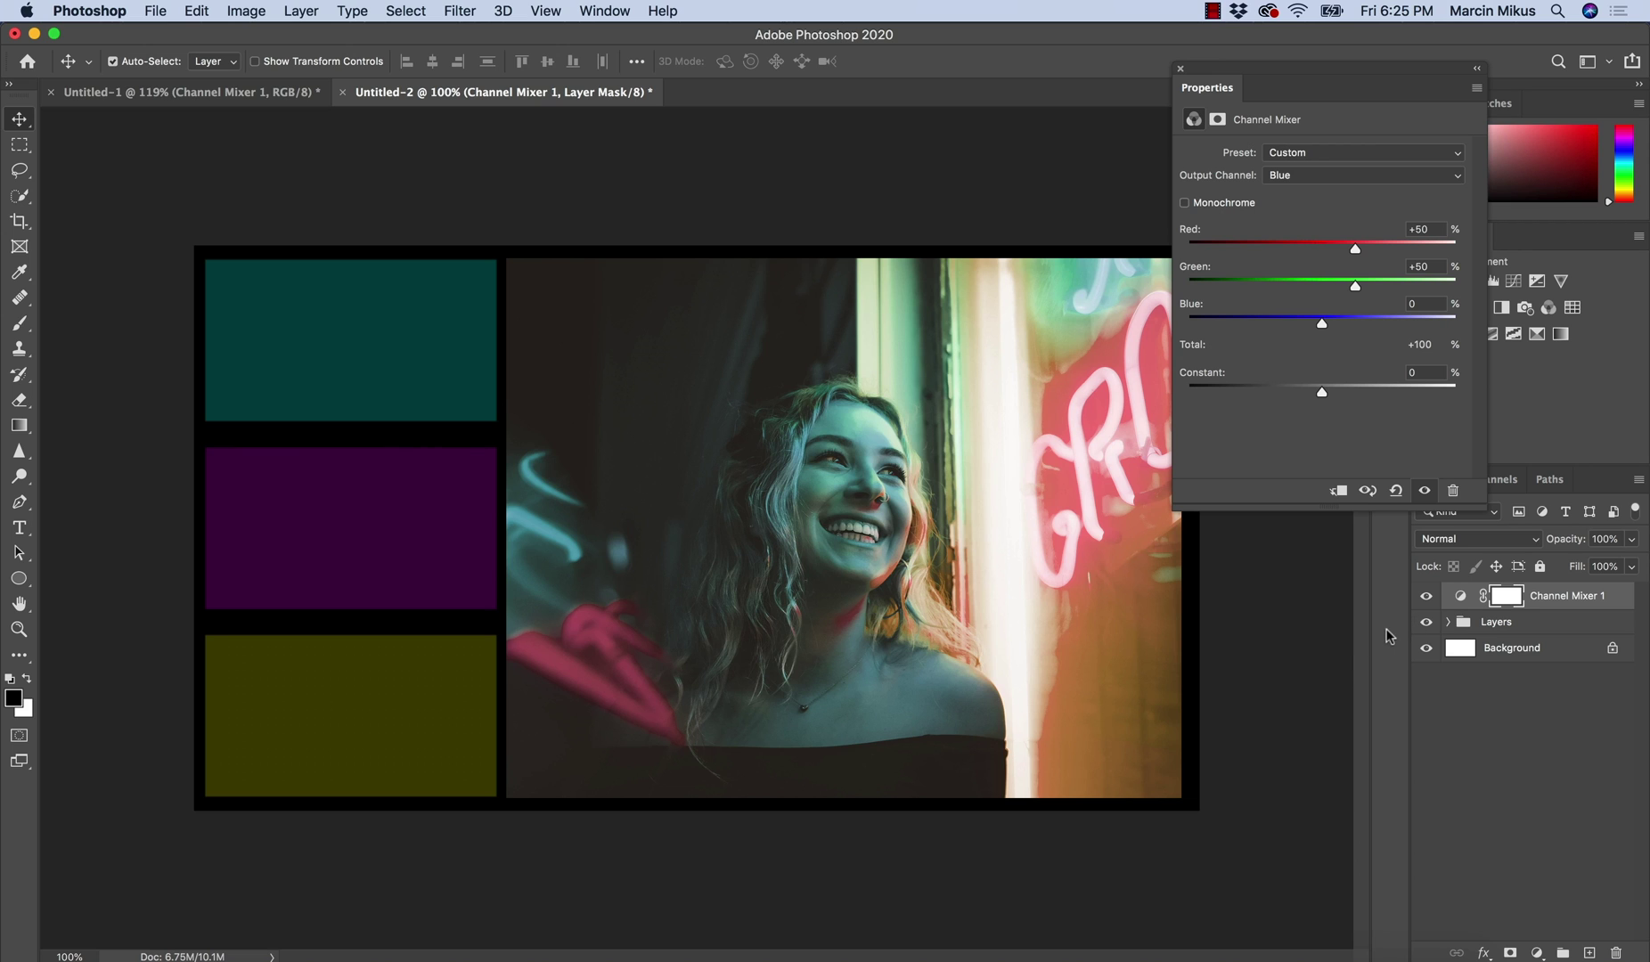
{"action": "left_click", "coordinate": [1426, 597]}
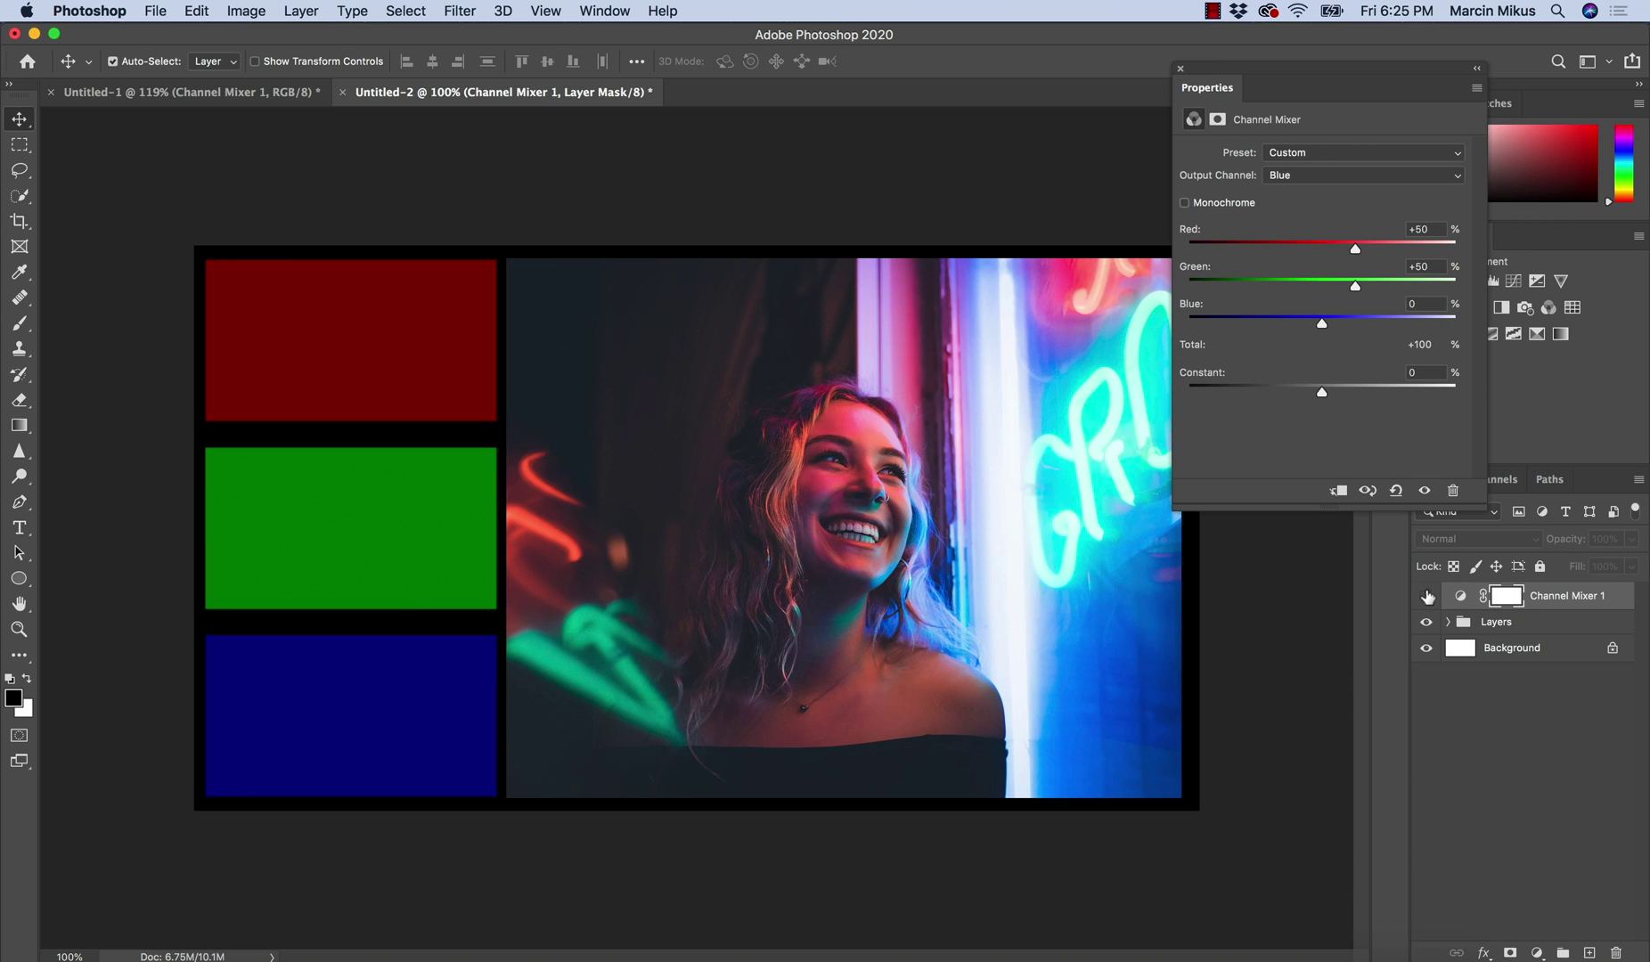
{"action": "left_click", "coordinate": [1426, 596]}
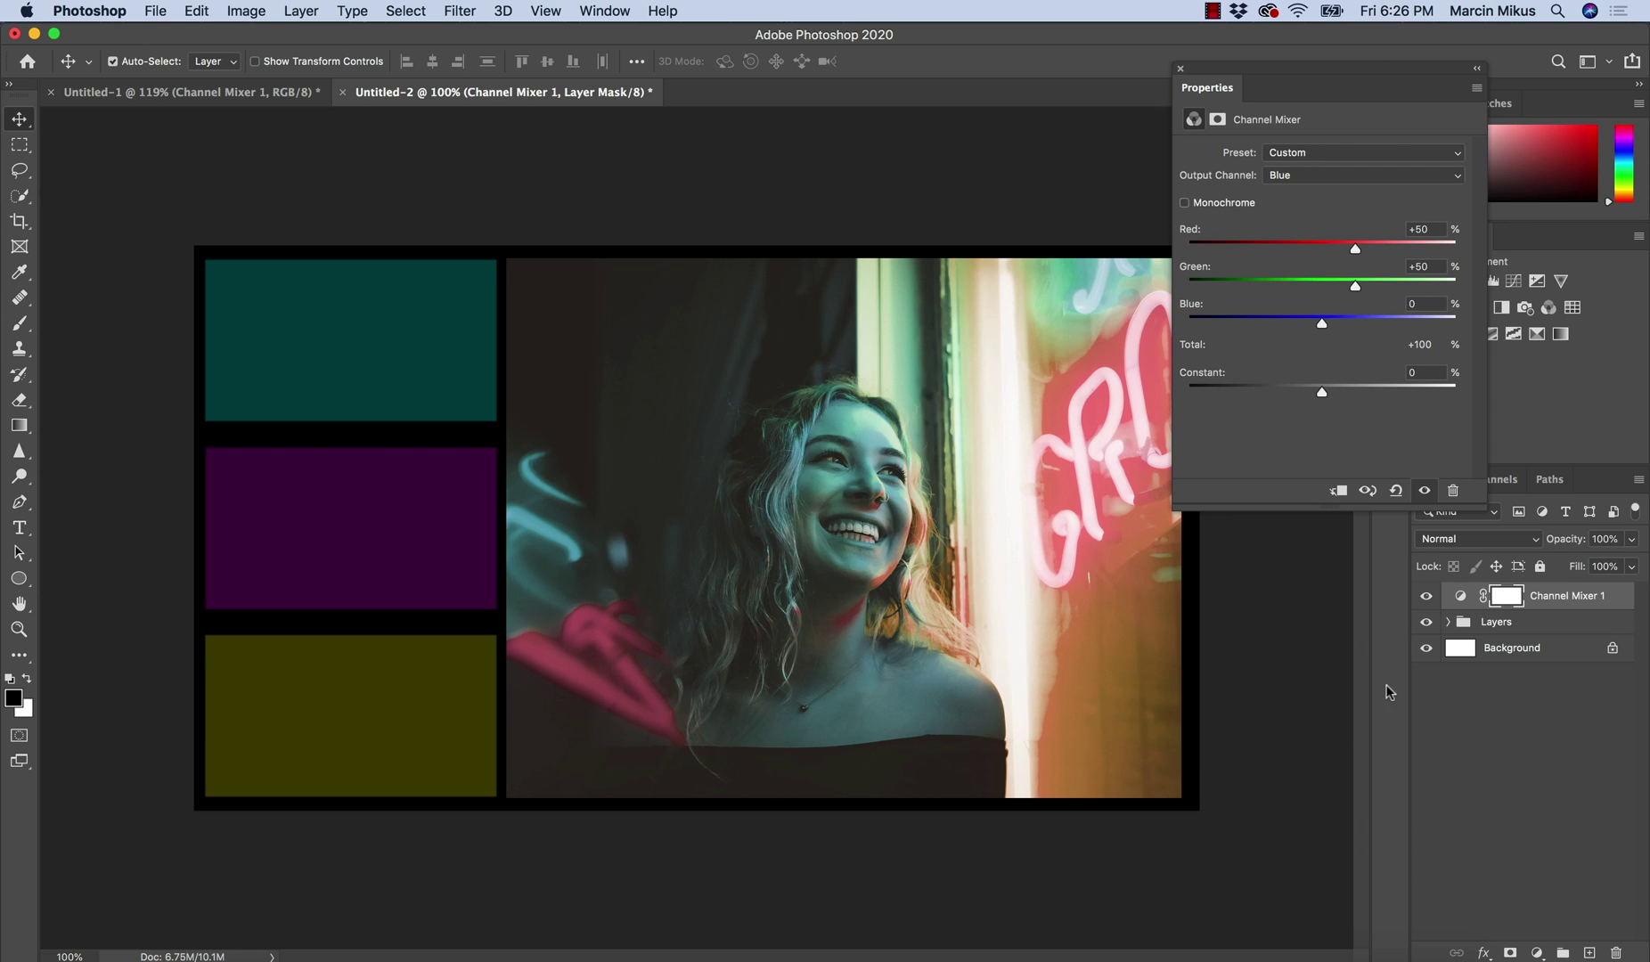
{"action": "left_click", "coordinate": [1426, 597]}
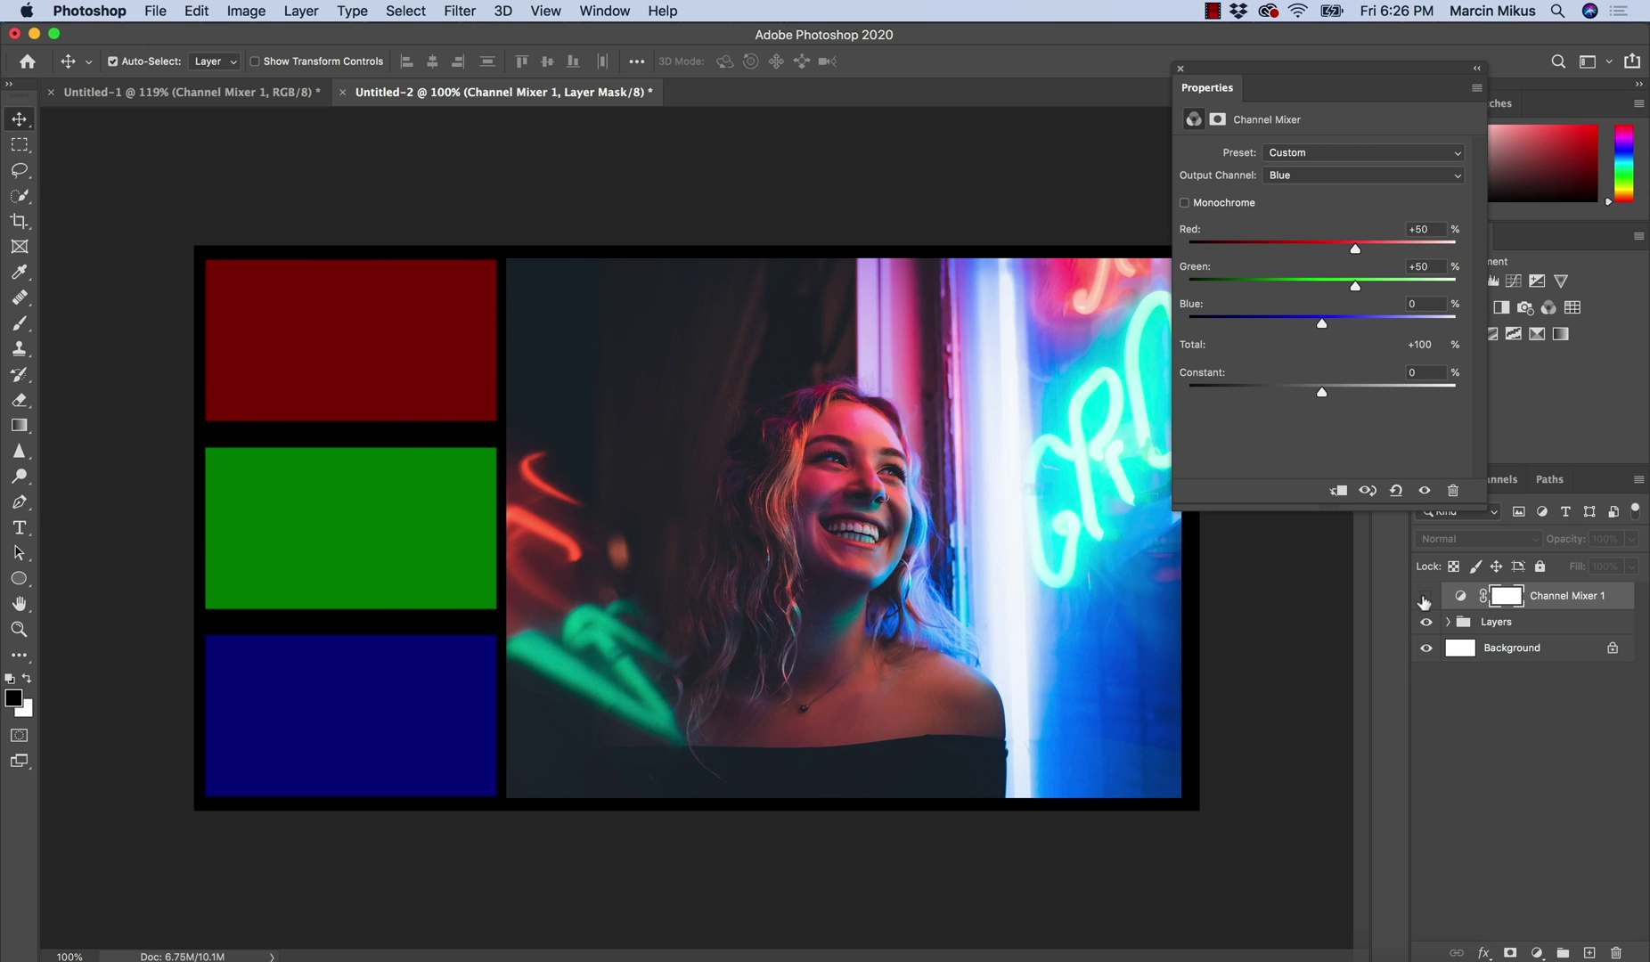
{"action": "left_click", "coordinate": [1425, 597]}
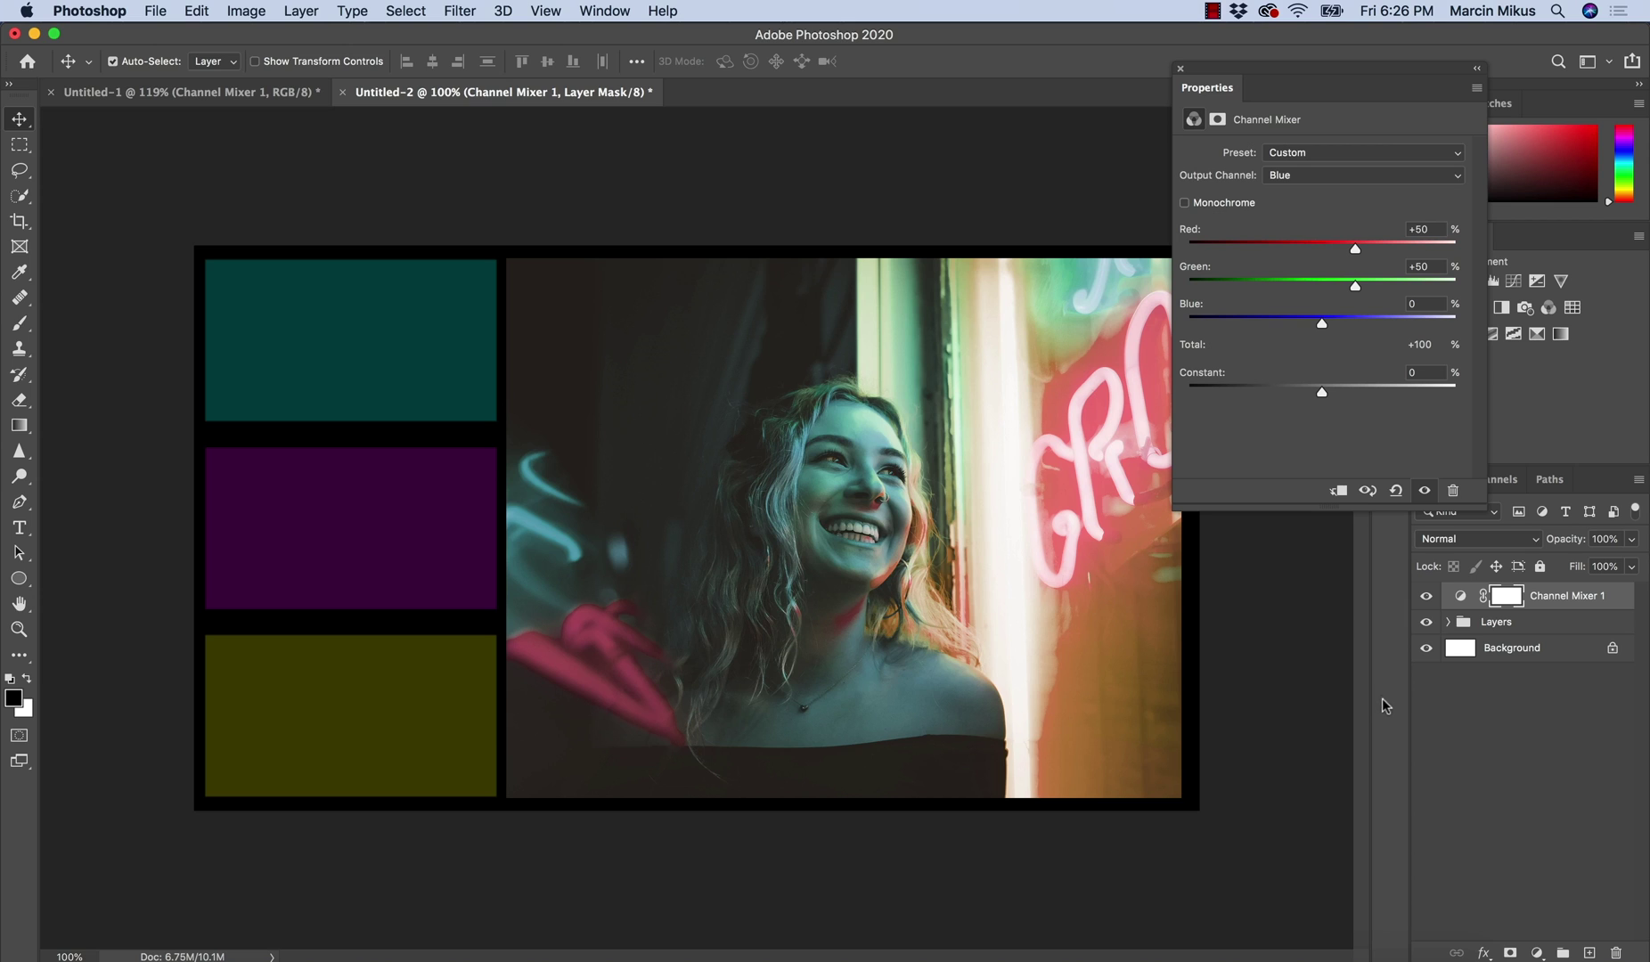
{"action": "left_click", "coordinate": [1426, 597]}
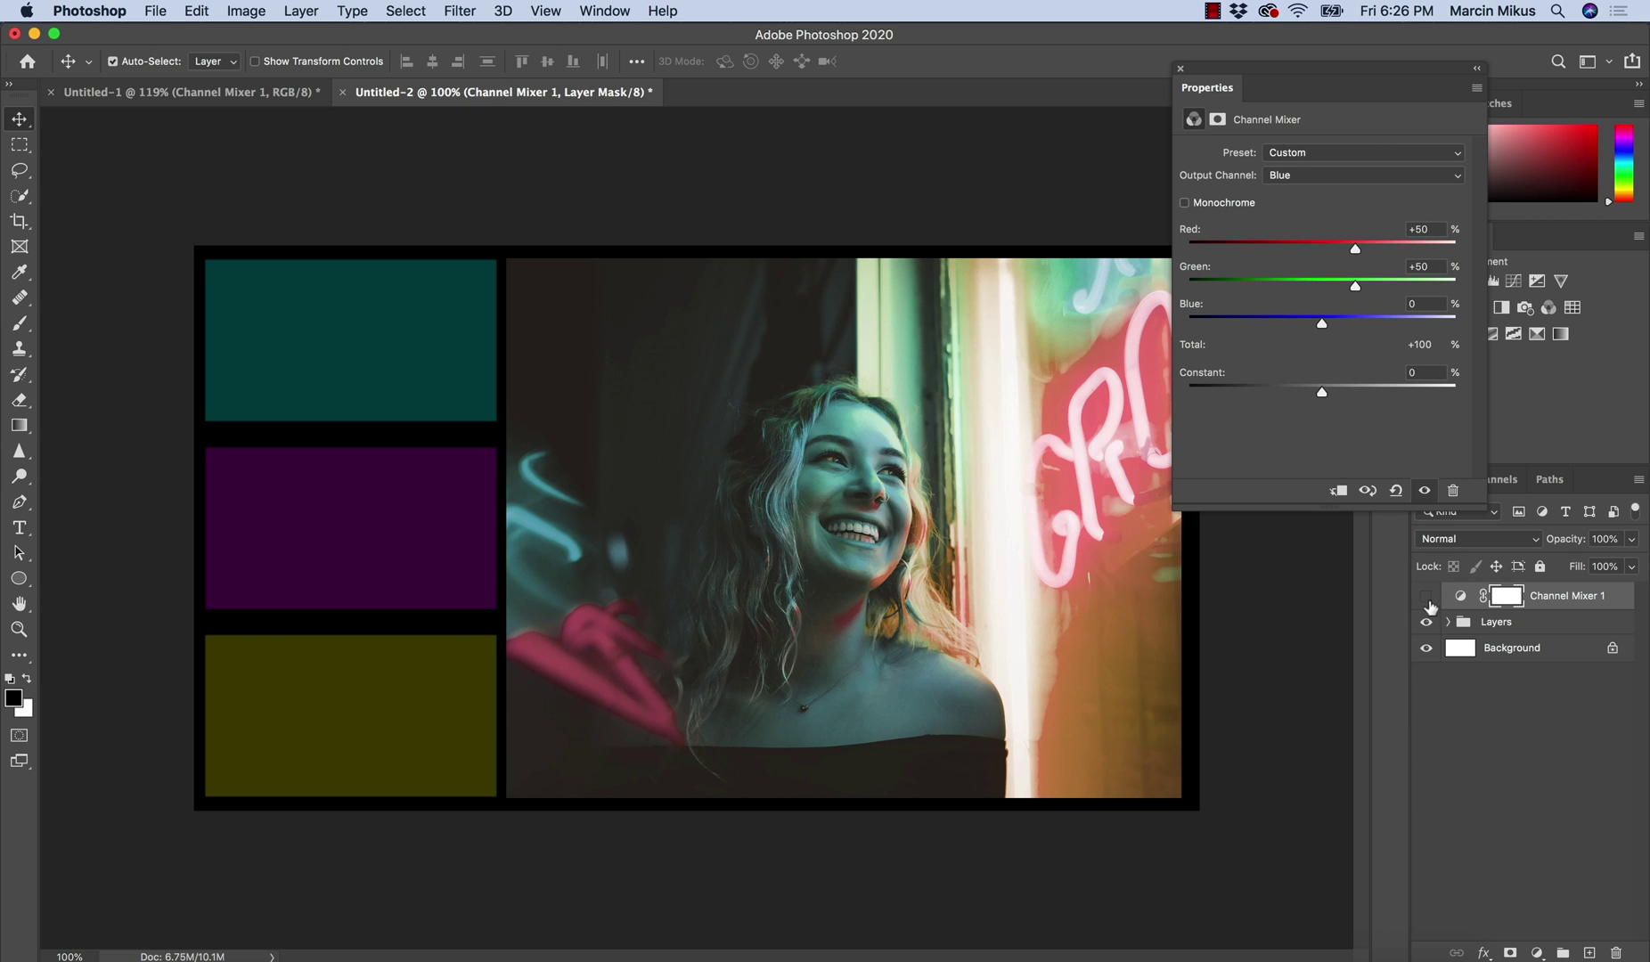